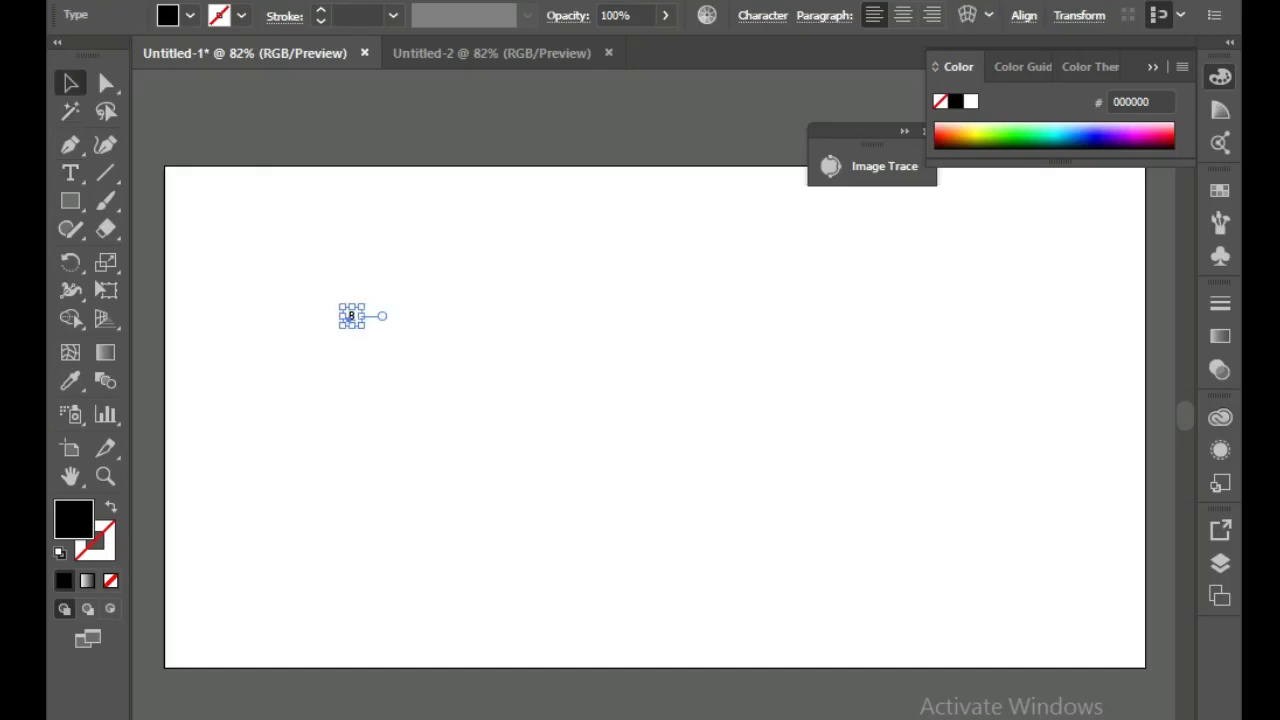
Enlarge the letter B and move it up and to the left.
left_click_drag(365, 328, 472, 547)
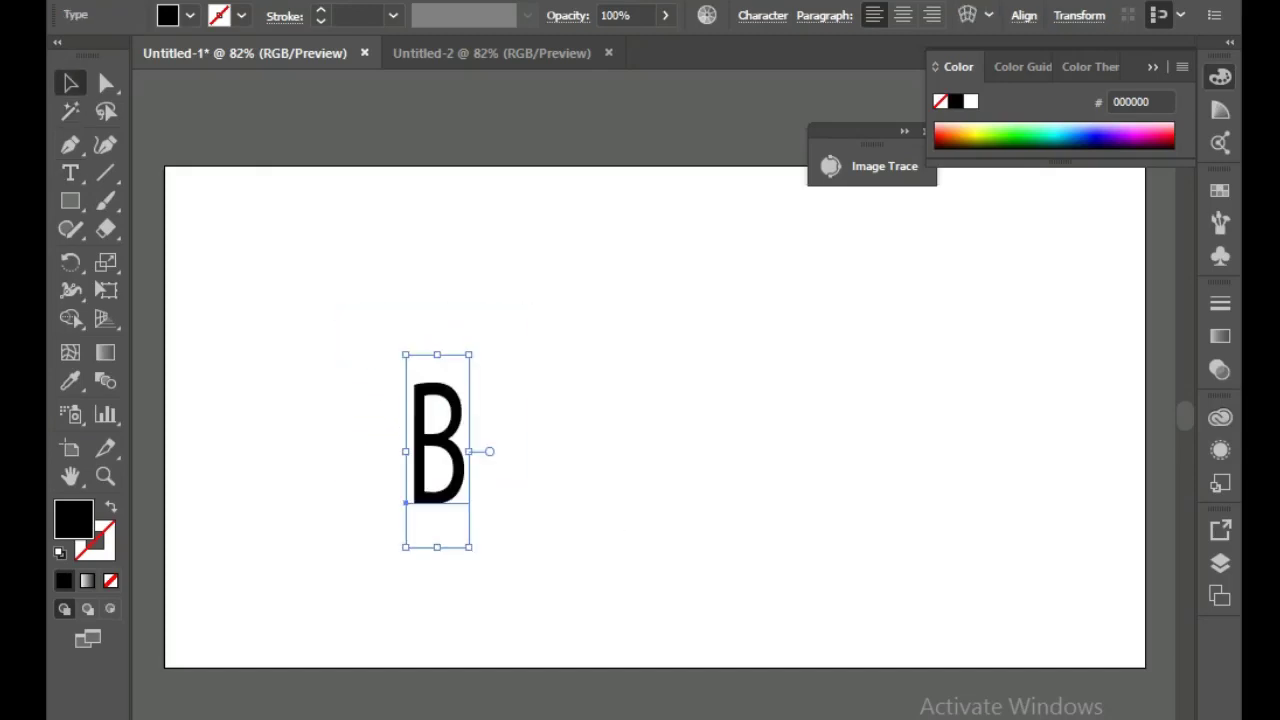
key("ctrl+z")
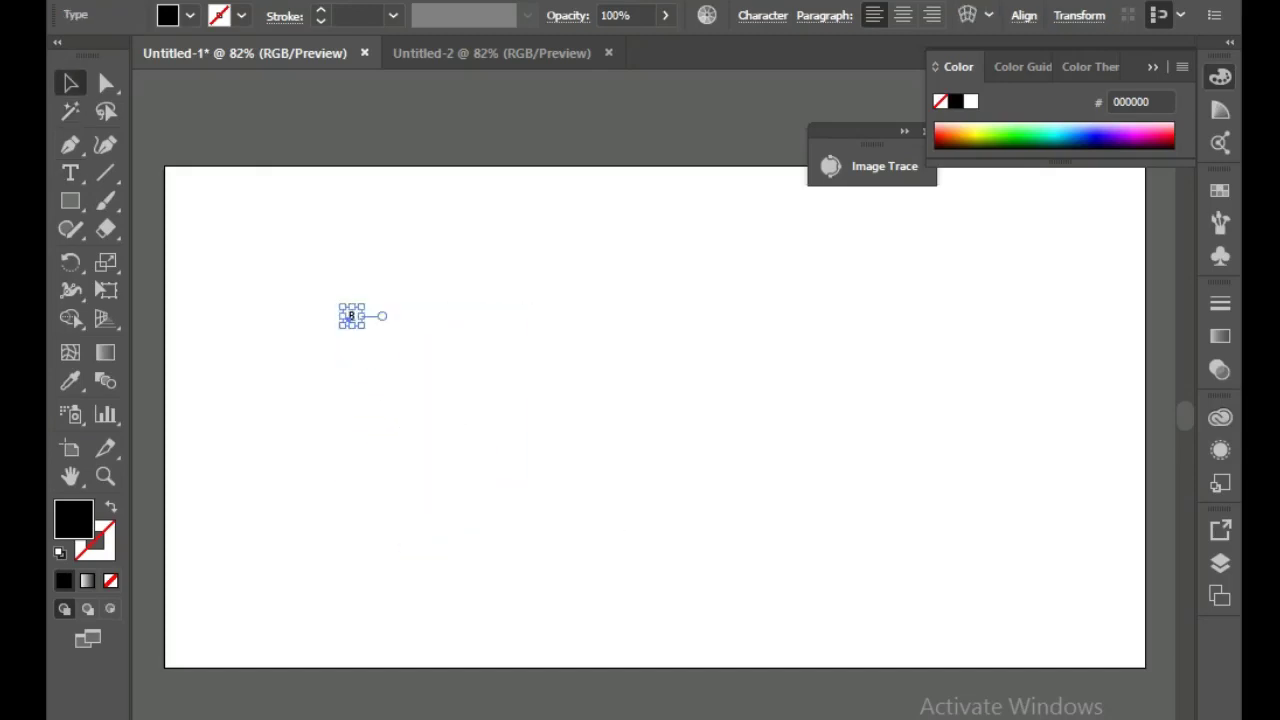
left_click_drag(365, 328, 483, 481)
left_click_drag(448, 407, 372, 320)
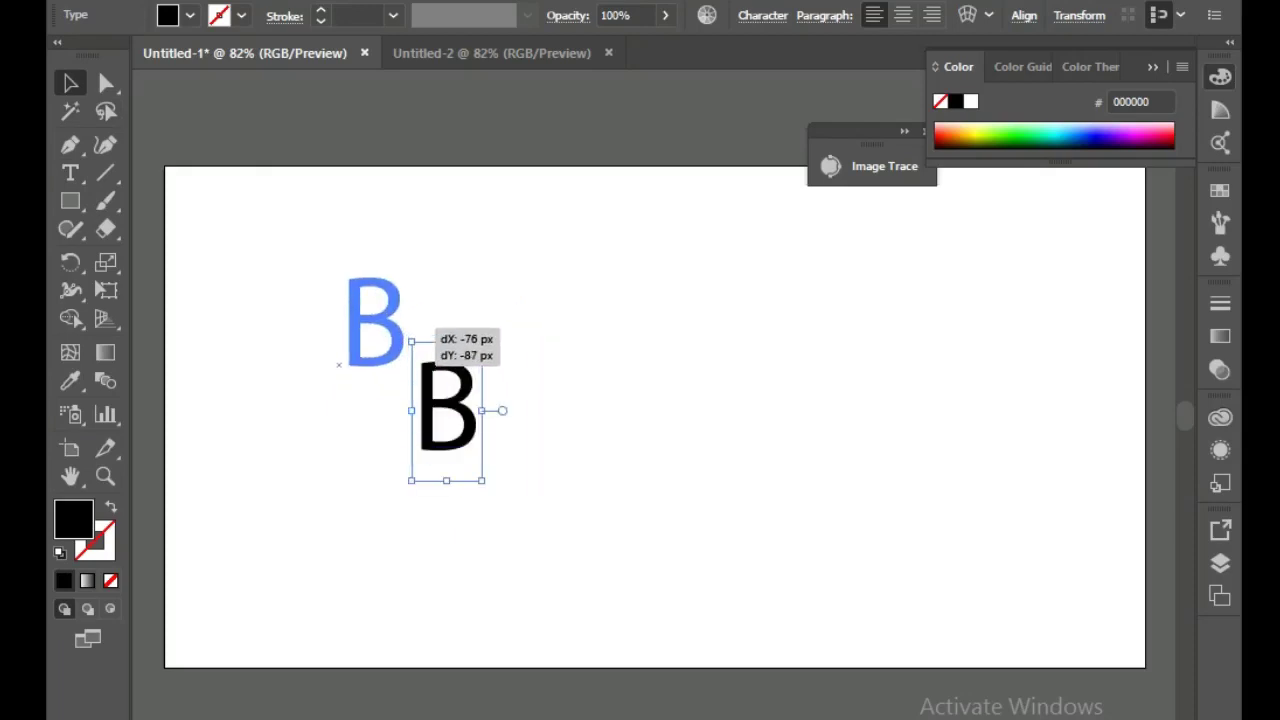
Browse the Character panel's font list, leaving the font unchanged.
left_click(762, 15)
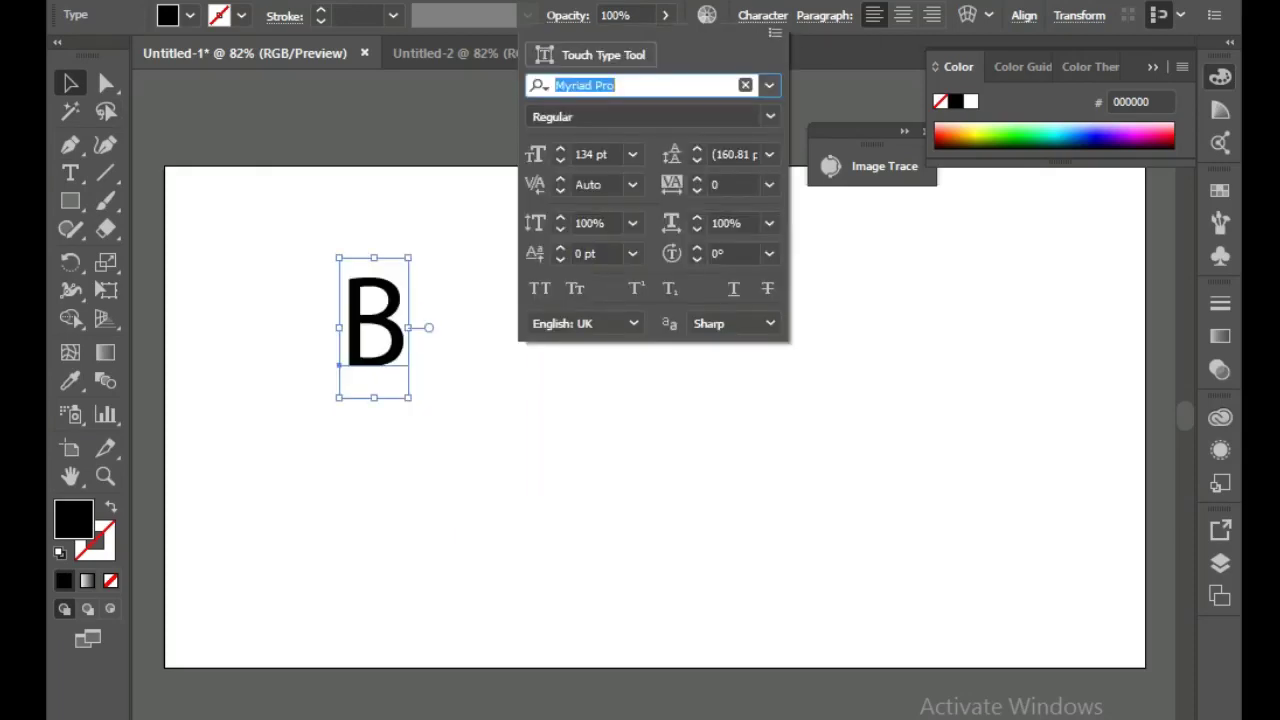
left_click(769, 85)
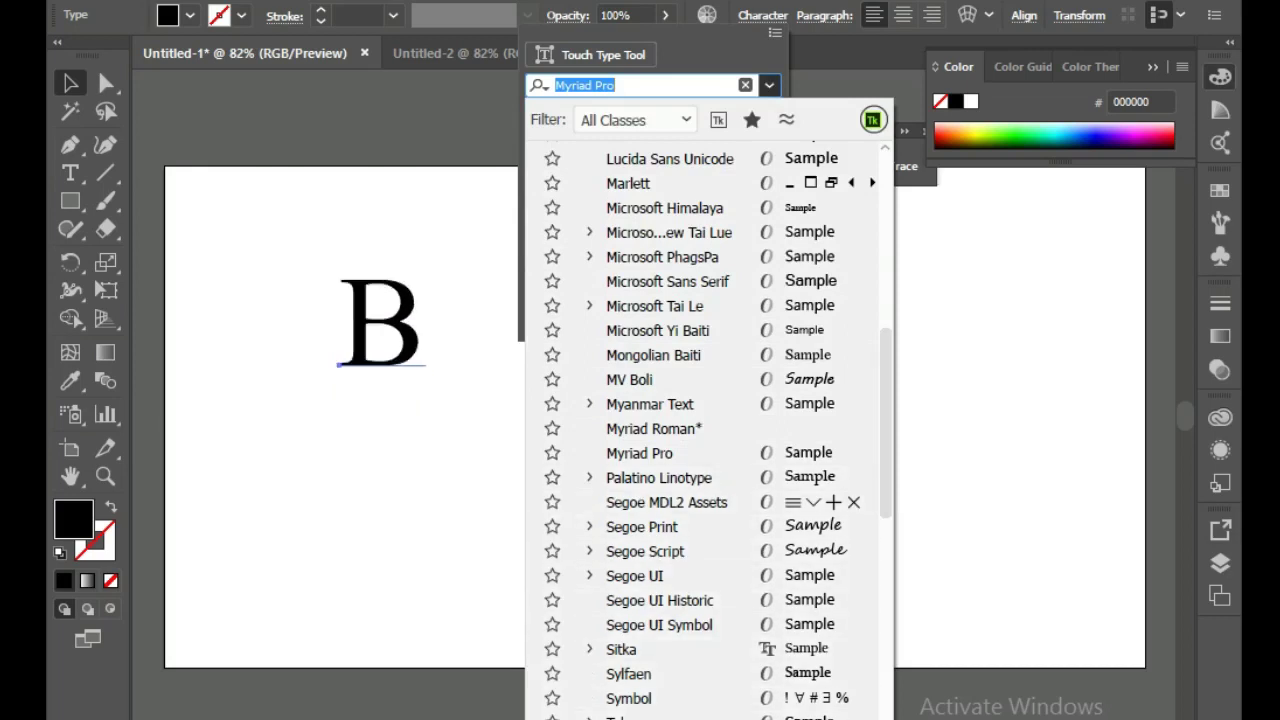
scroll(700, 526, "down", 1)
scroll(700, 526, "down", 4)
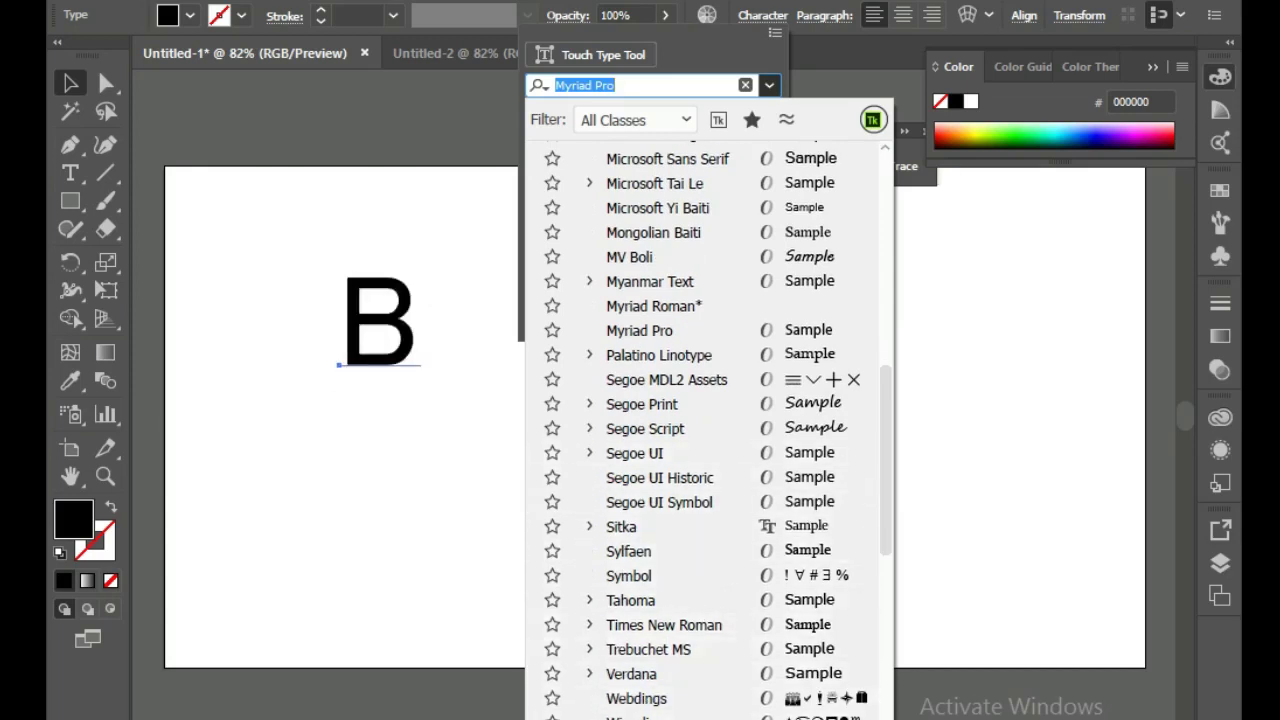
scroll(700, 502, "down", 1)
scroll(700, 502, "down", 1)
scroll(700, 502, "down", 3)
scroll(700, 502, "down", 1)
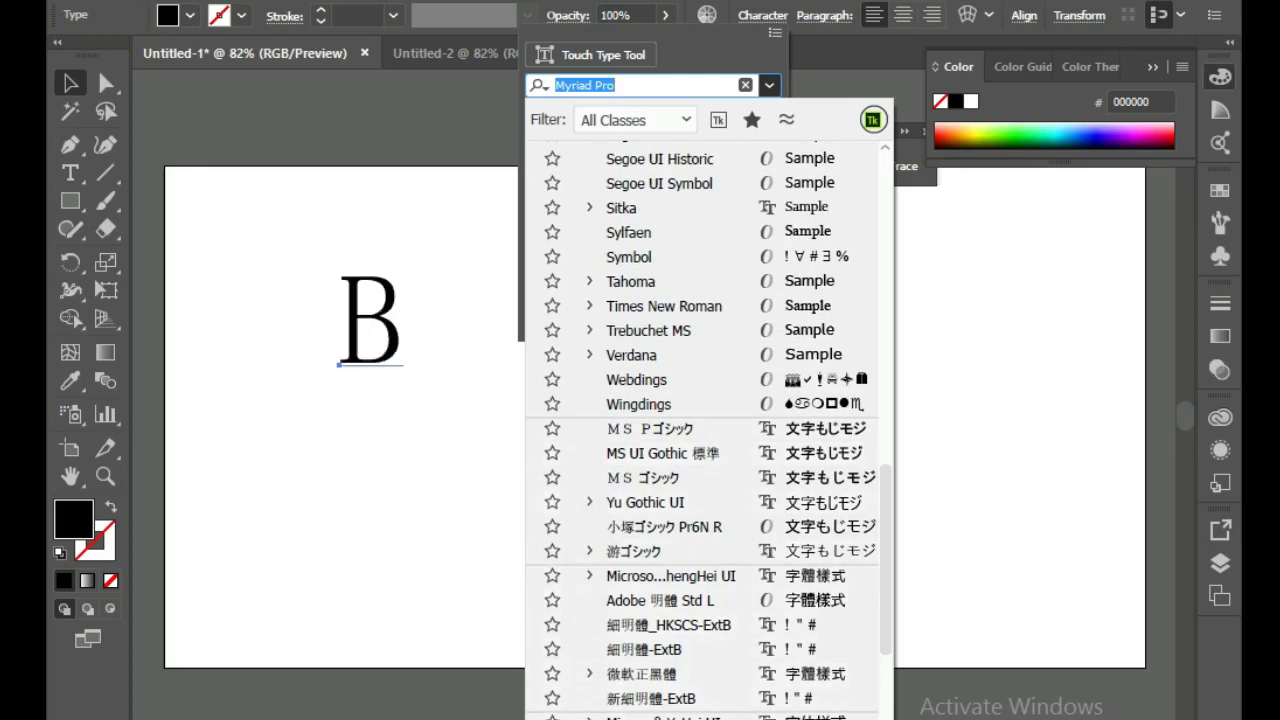
key("Escape")
Reselect the B, set it in Segoe Print, and deselect it.
left_click(374, 325)
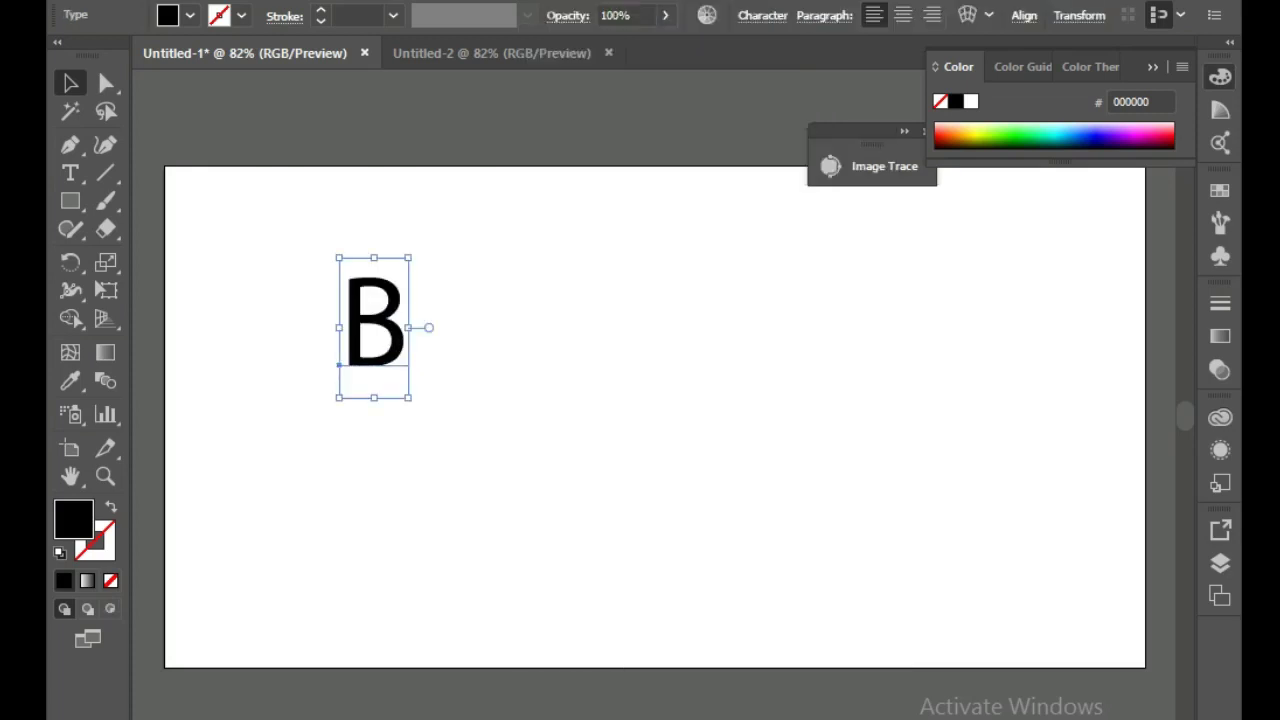
left_click(762, 15)
left_click(769, 85)
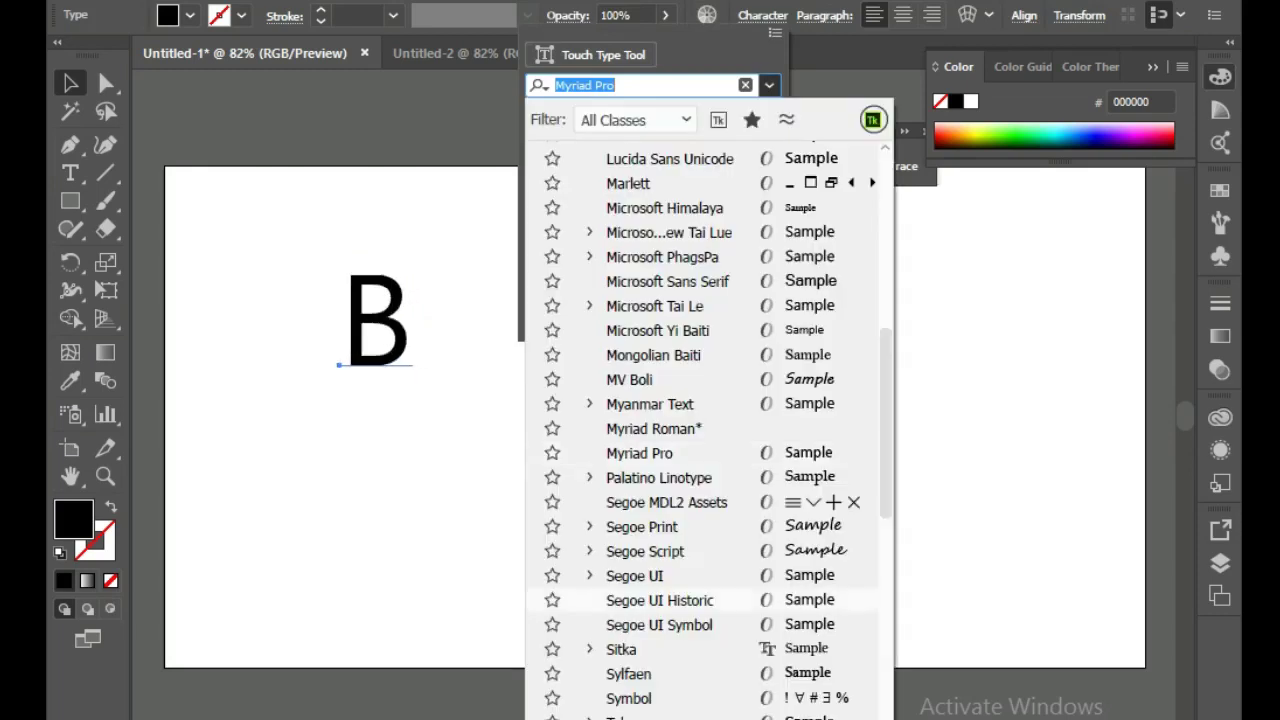
scroll(700, 430, "down", 4)
scroll(700, 430, "down", 4)
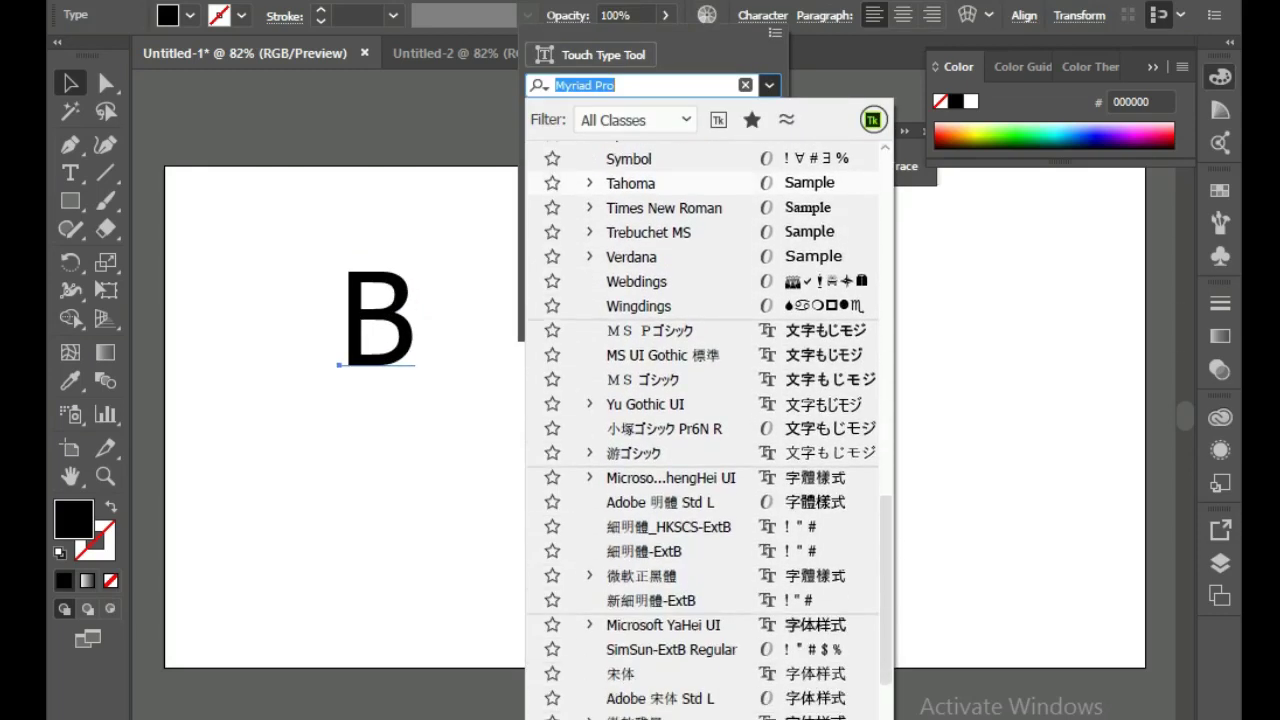
scroll(700, 430, "down", 3)
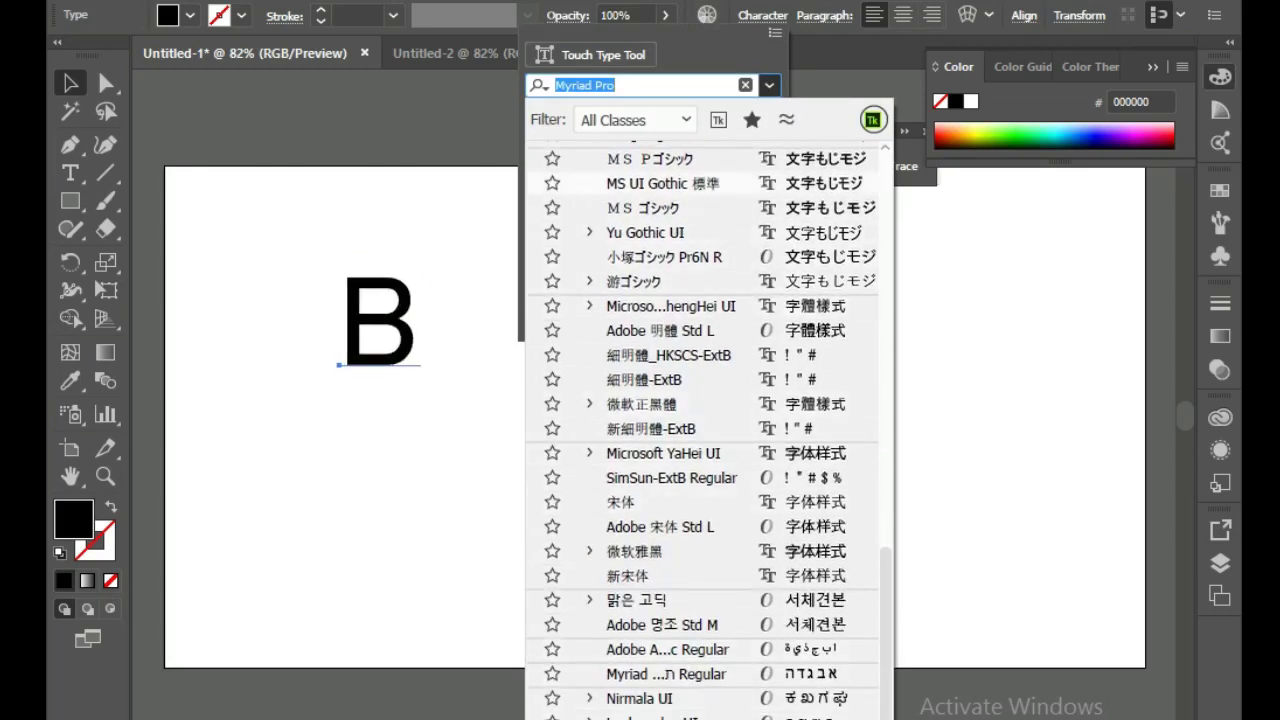
scroll(700, 430, "up", 7)
scroll(700, 430, "up", 3)
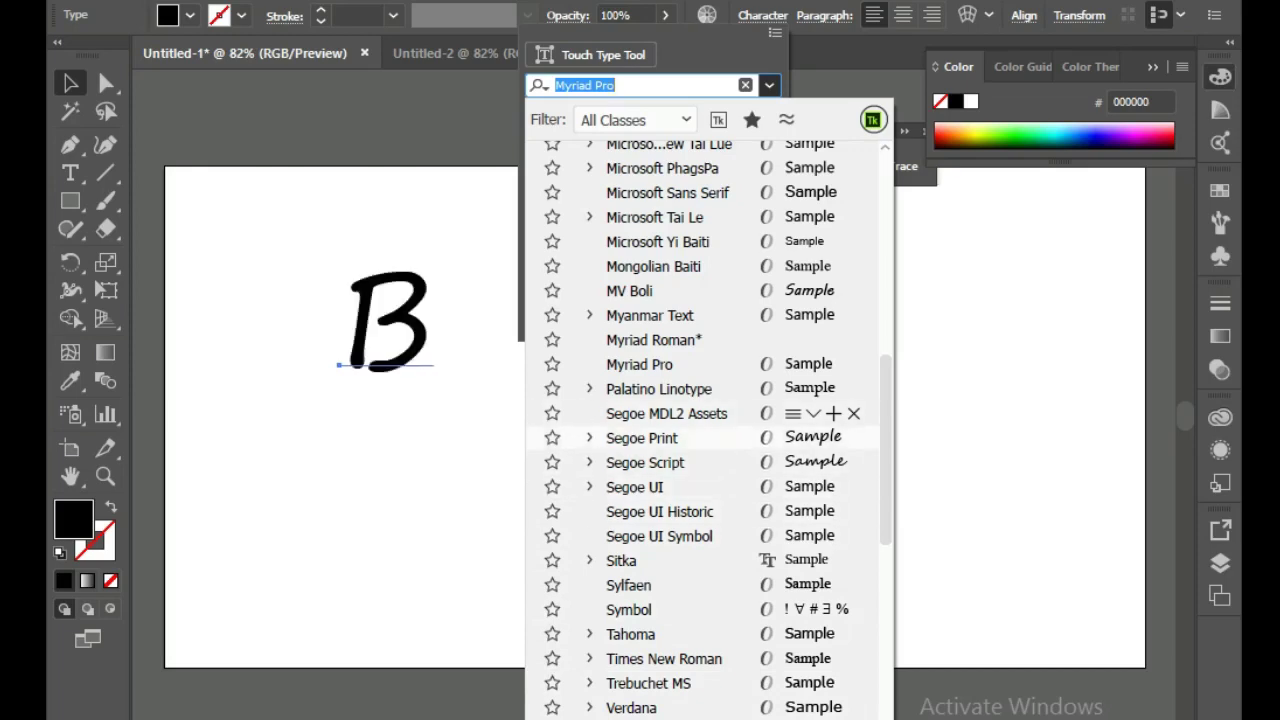
left_click(641, 438)
key("ctrl+shift+a")
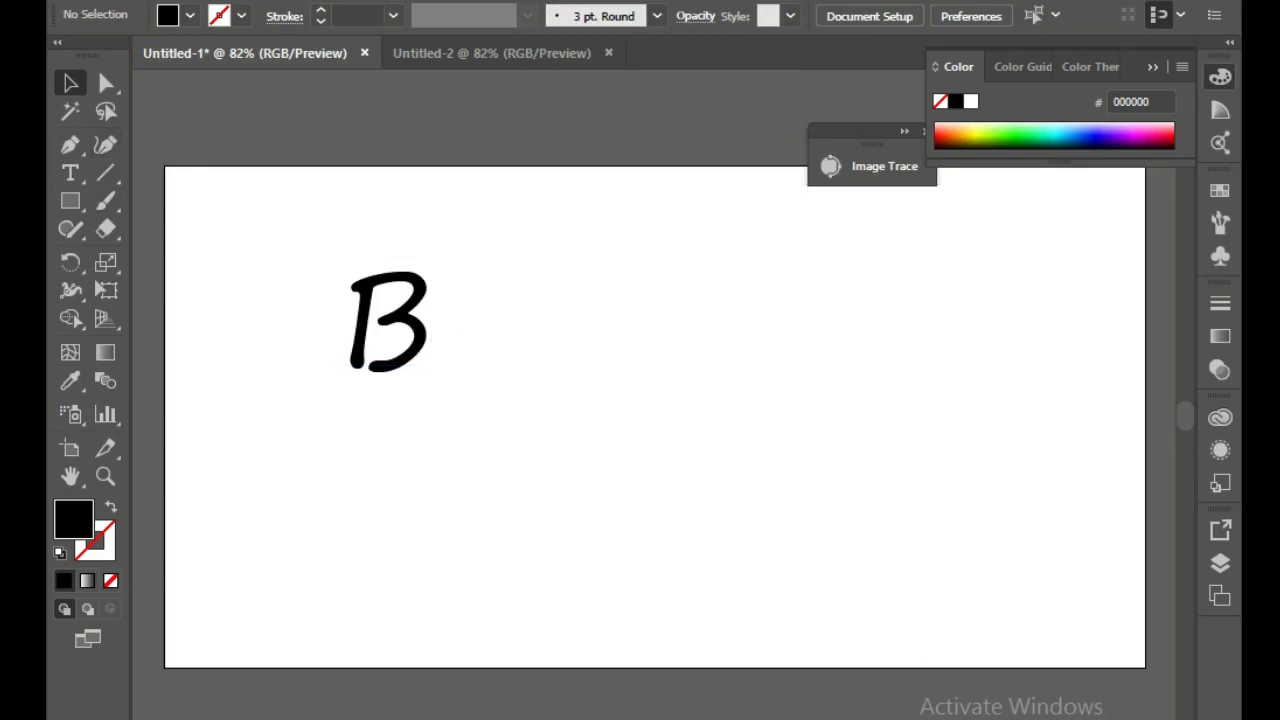
Expand the Segoe Print B into outline paths.
left_click(388, 325)
left_click(243, 169)
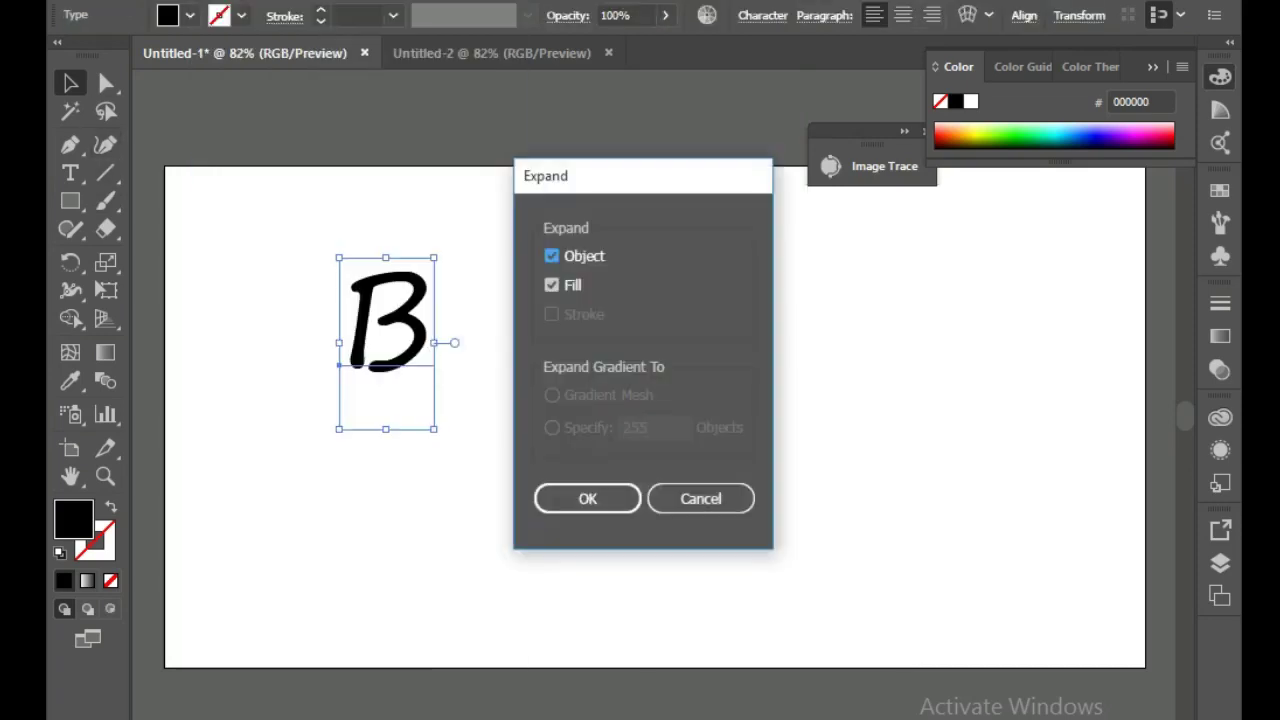
left_click(586, 497)
key("ctrl+shift+a")
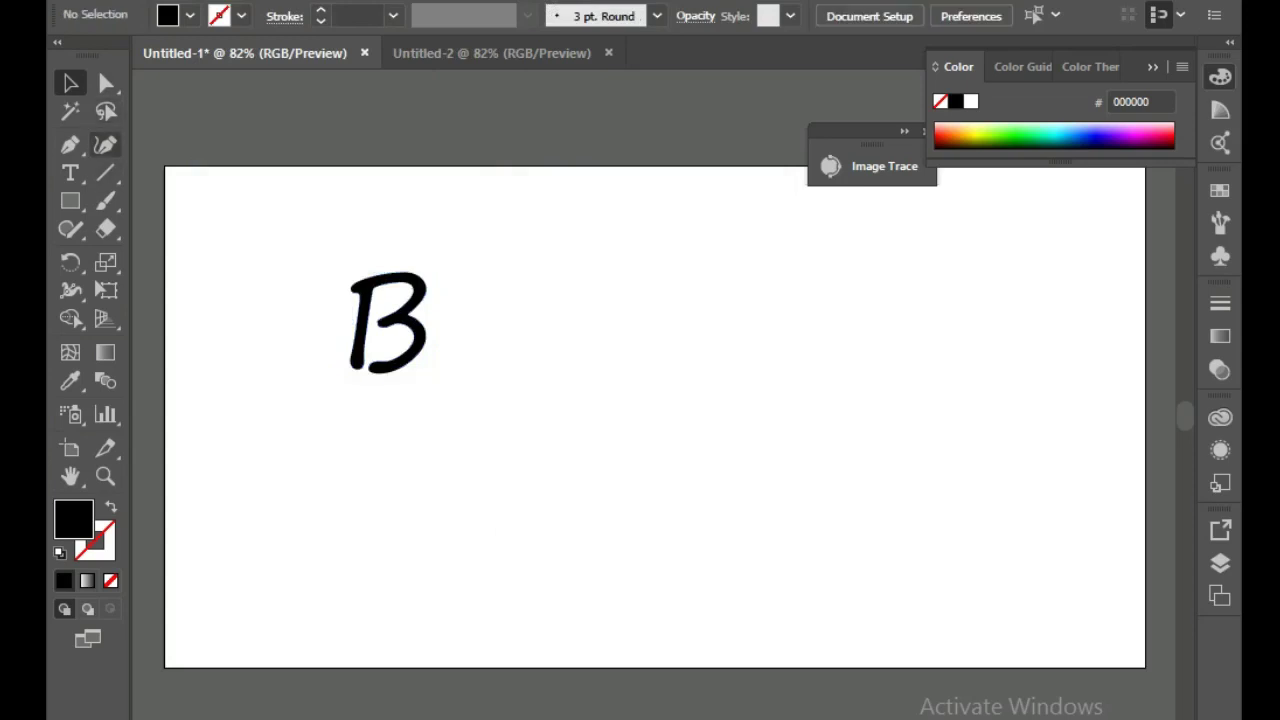
left_click(105, 144)
Undo the stray line beside the outlined B and delete the B, emptying the artboard.
left_click(368, 367)
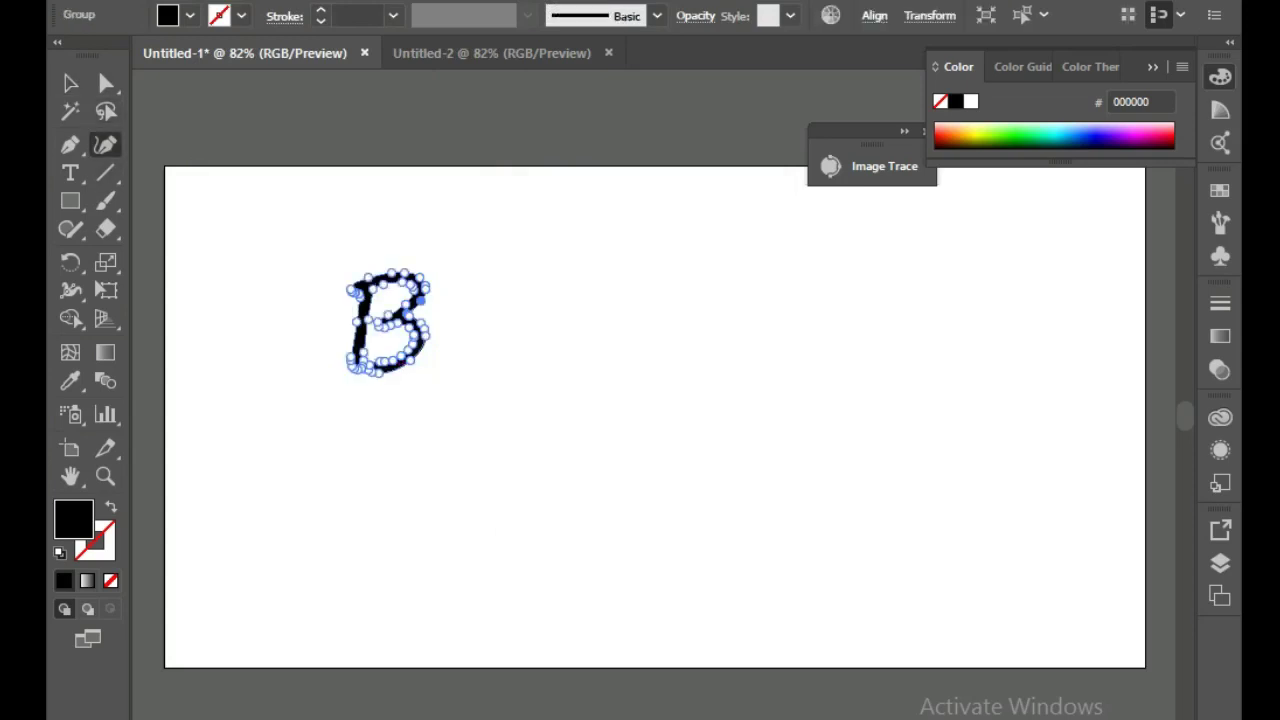
left_click(302, 334)
key("v")
key("ctrl+shift+a")
key("ctrl+a")
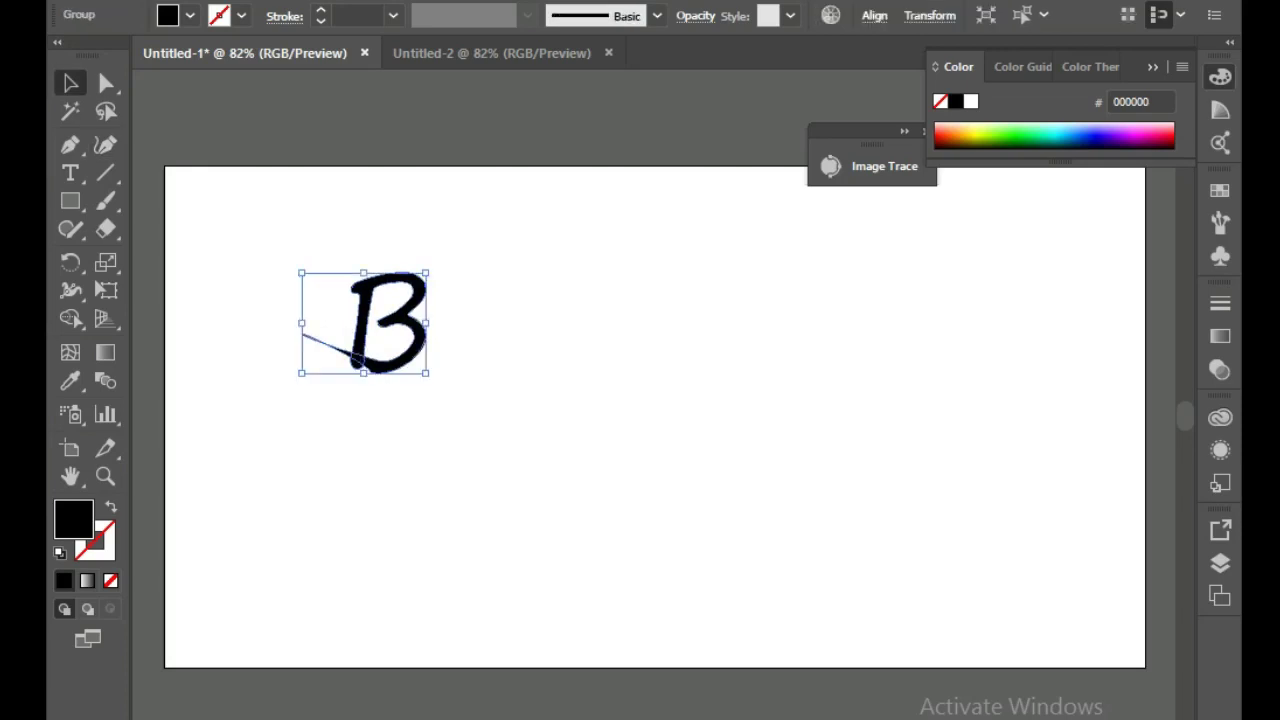
key("ctrl+z")
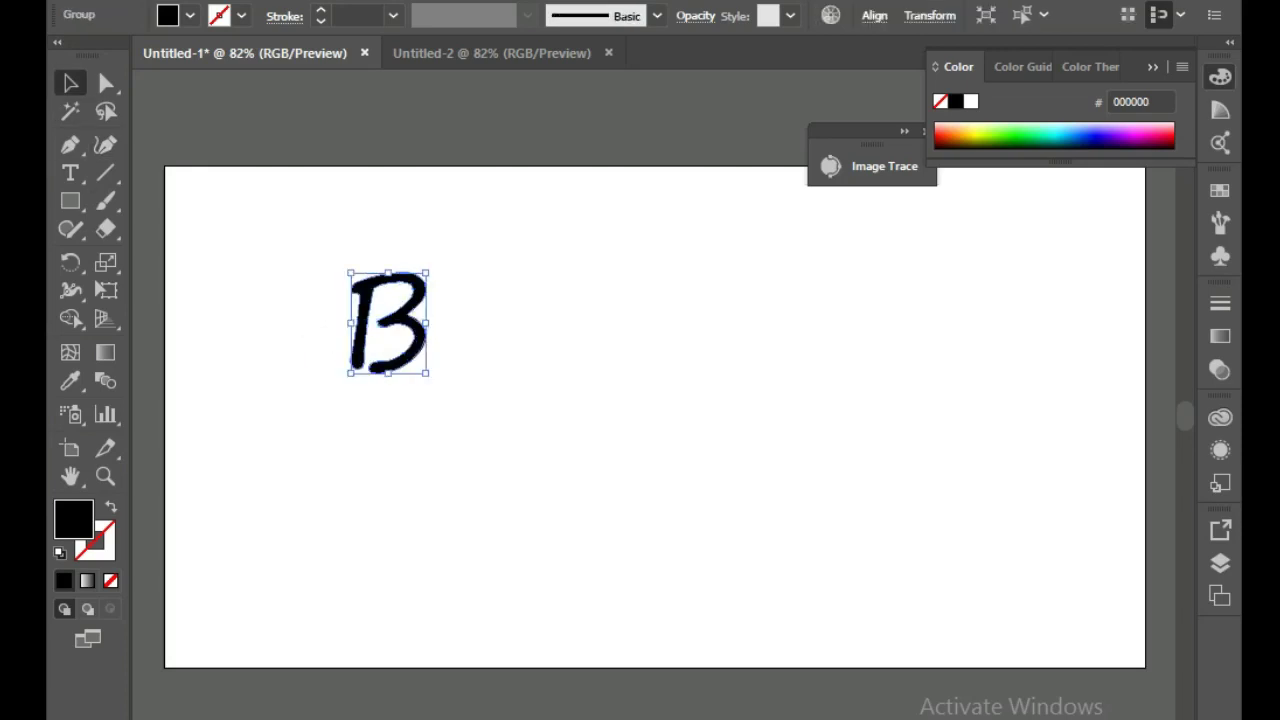
key("Delete")
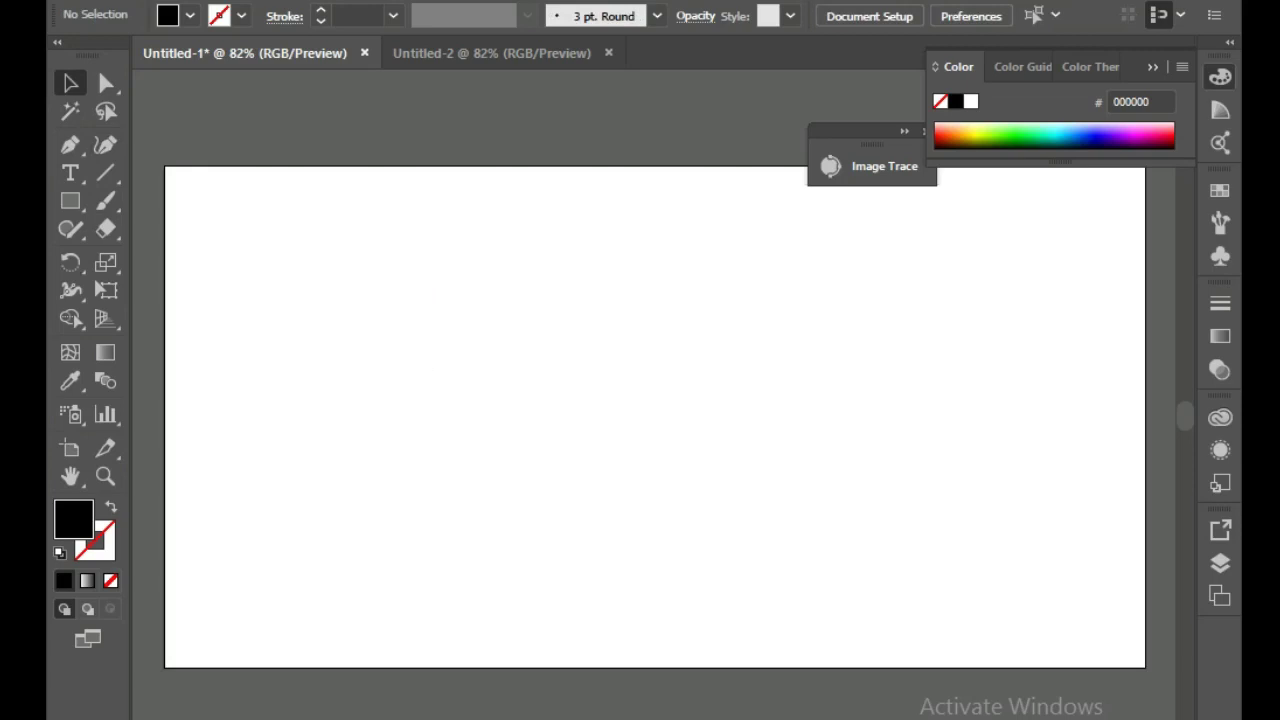
Draw two tall thin black rectangles side by side.
key("m")
left_click_drag(328, 297, 348, 474)
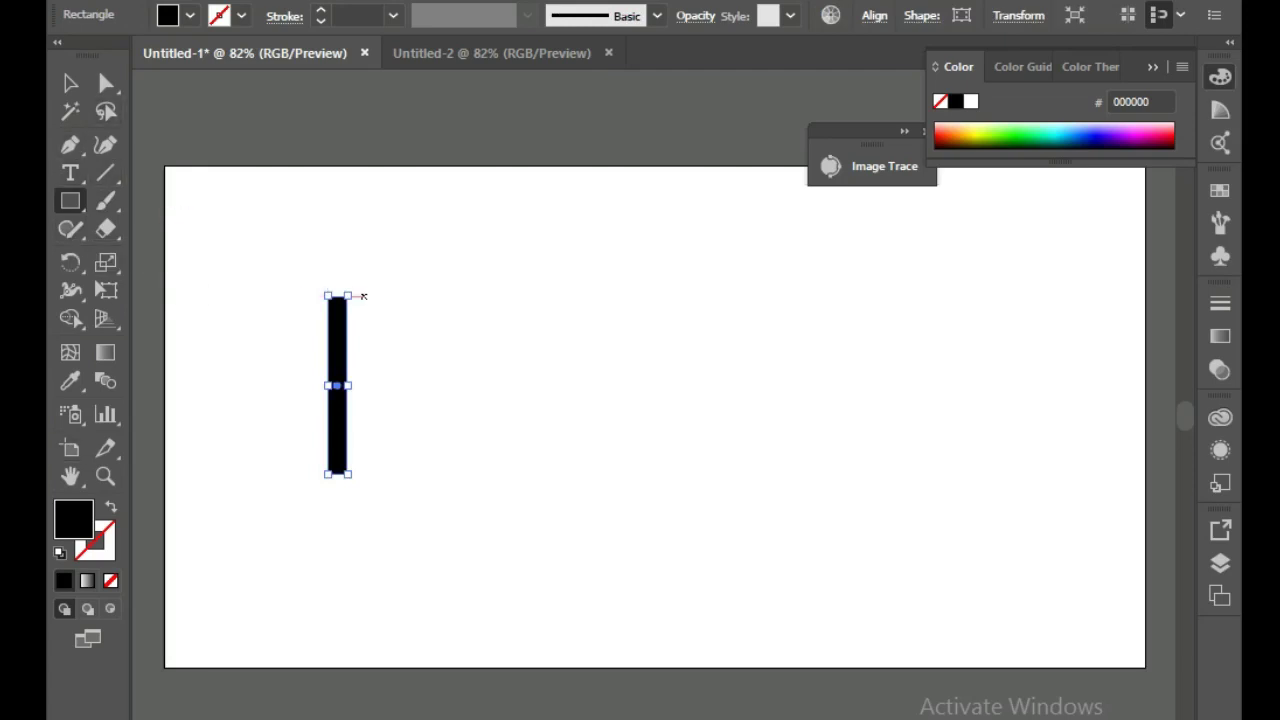
left_click_drag(363, 296, 375, 474)
key("v")
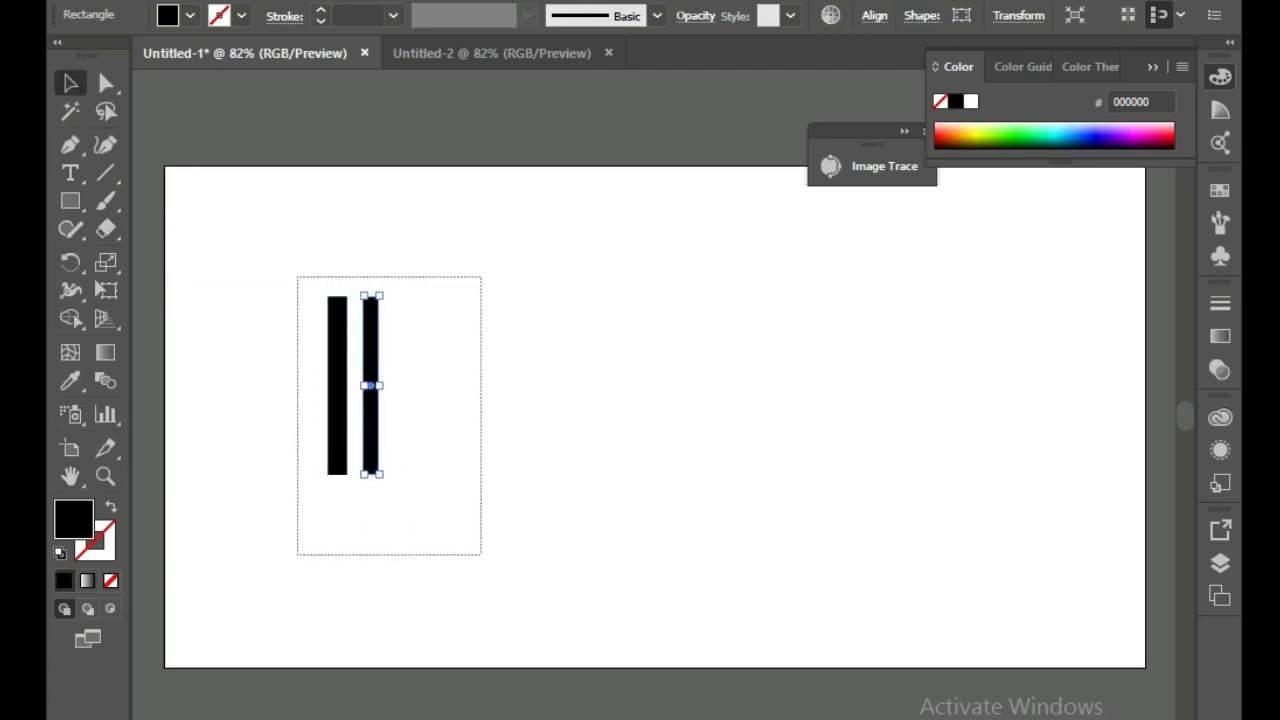
Save both bars as a new symbol in the Symbols panel, then delete them from the artboard.
left_click_drag(481, 555, 481, 555)
left_click(1220, 222)
left_click(1220, 256)
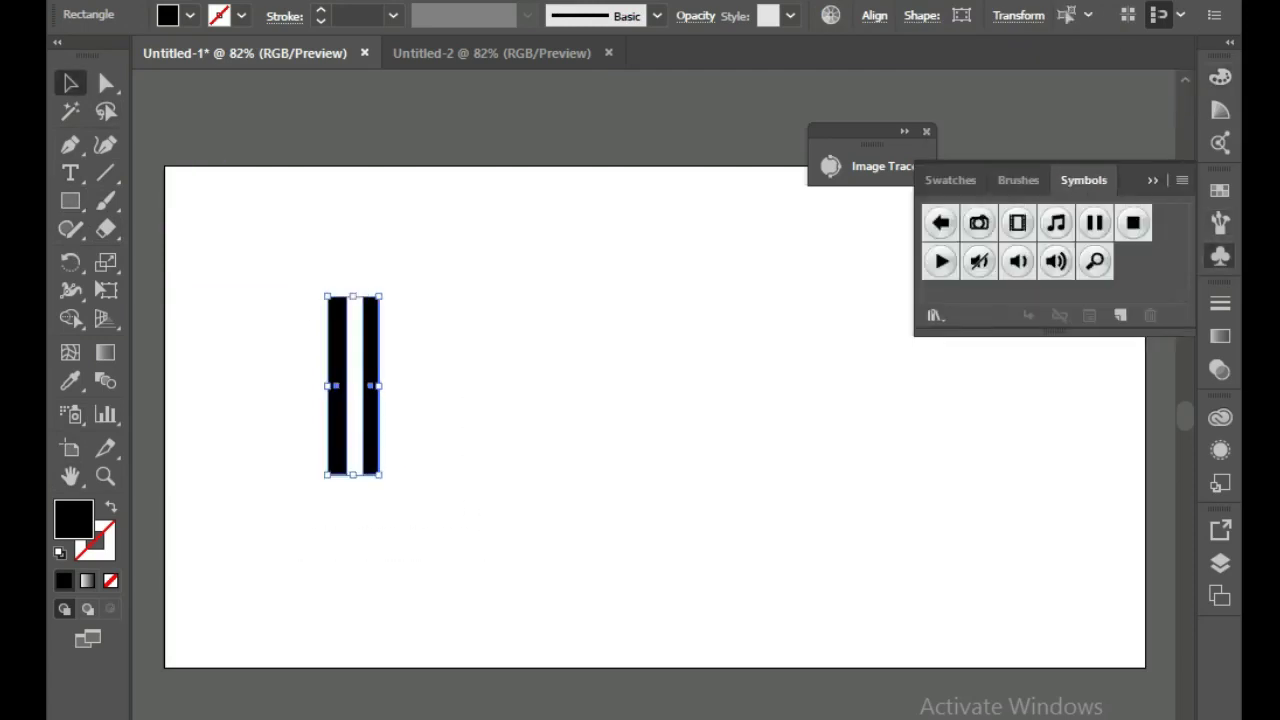
left_click_drag(330, 322, 1070, 230)
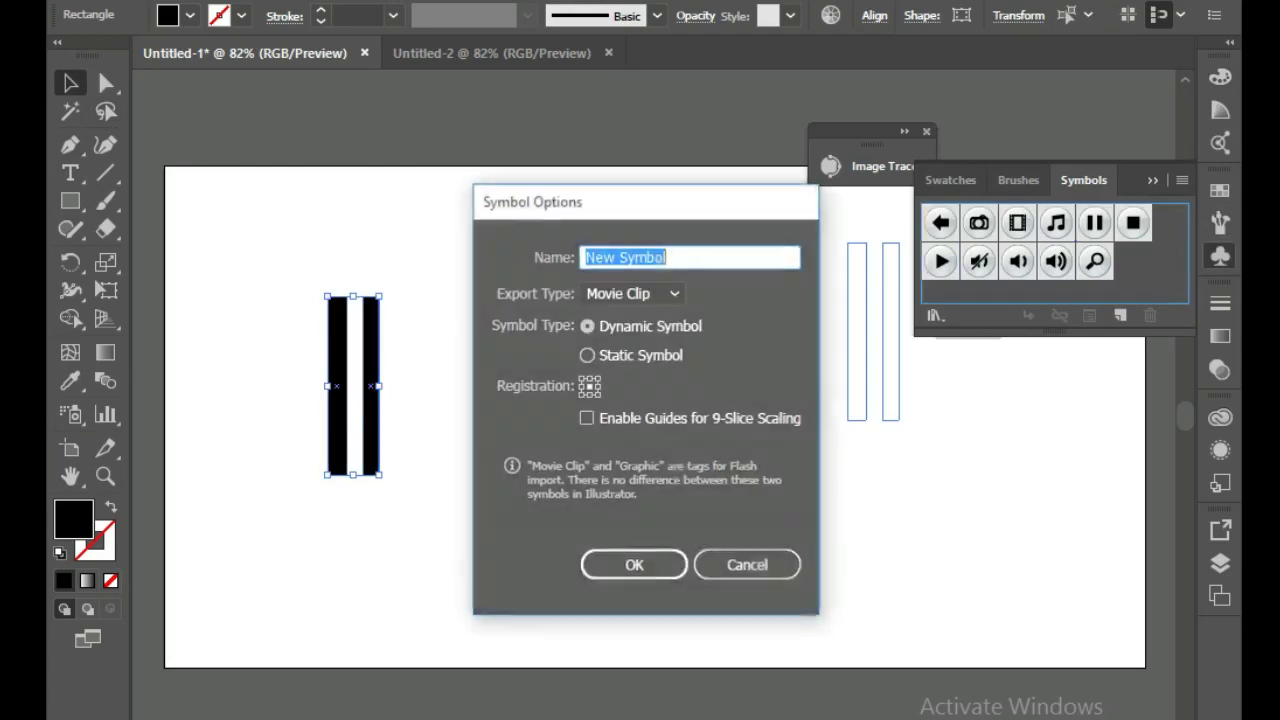
left_click(632, 563)
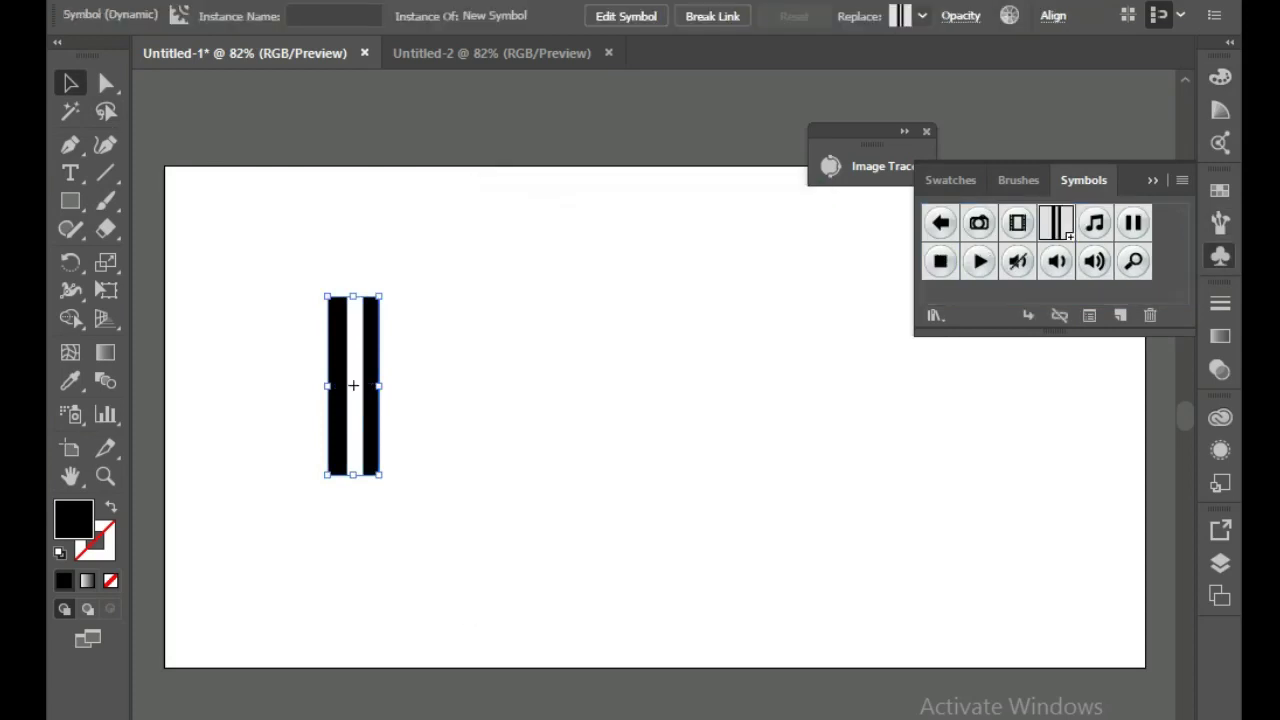
key("Delete")
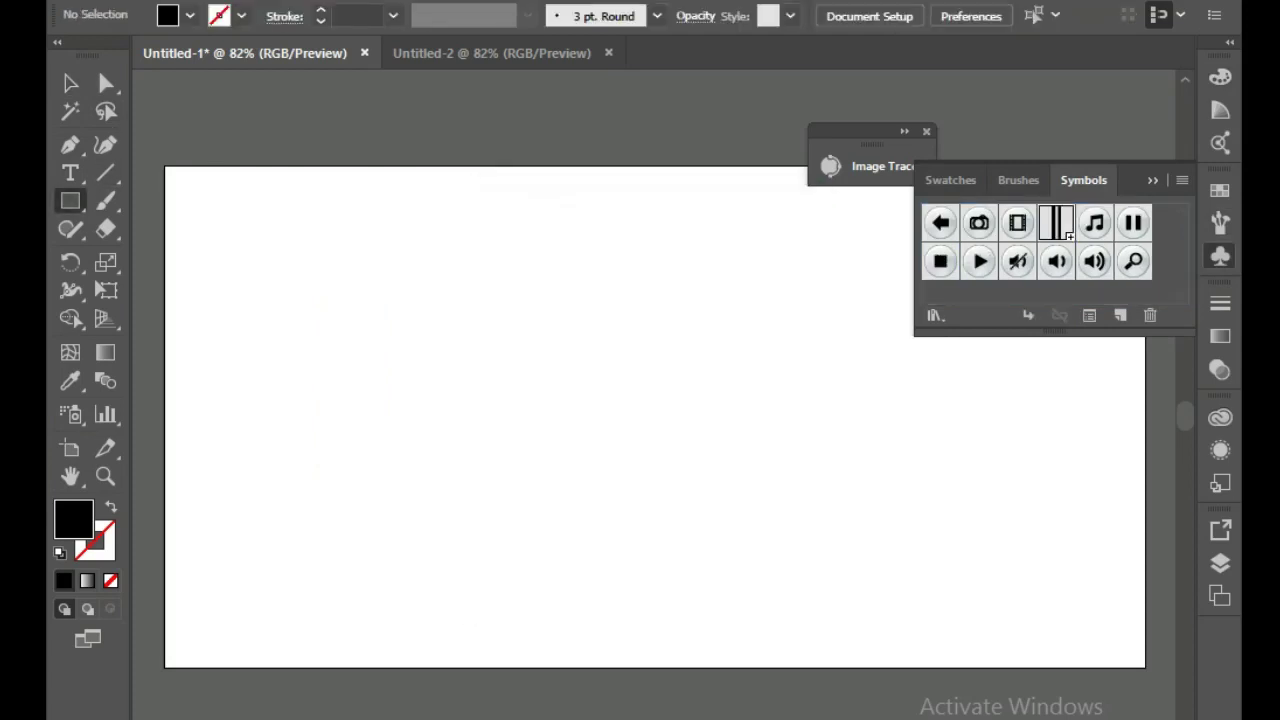
Draw a tall thin black bar, discarding an accidental large rectangle first.
left_click_drag(70, 201, 171, 200)
mouse_move(461, 311)
left_mouse_down()
mouse_move(571, 403)
mouse_move(604, 452)
left_mouse_up()
key("Delete")
key("shift+n")
left_click_drag(340, 303, 352, 521)
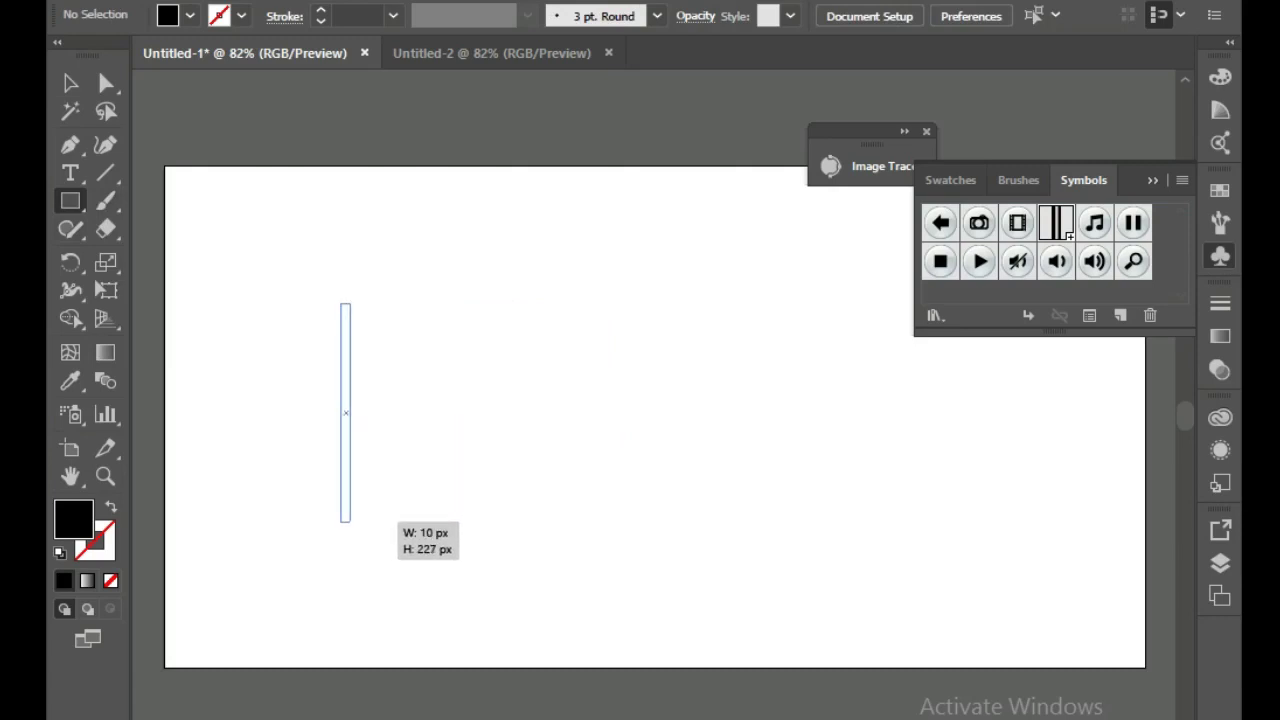
Alt-drag a copy of the bar just to its right and nudge it closer.
key("v")
left_click(390, 380)
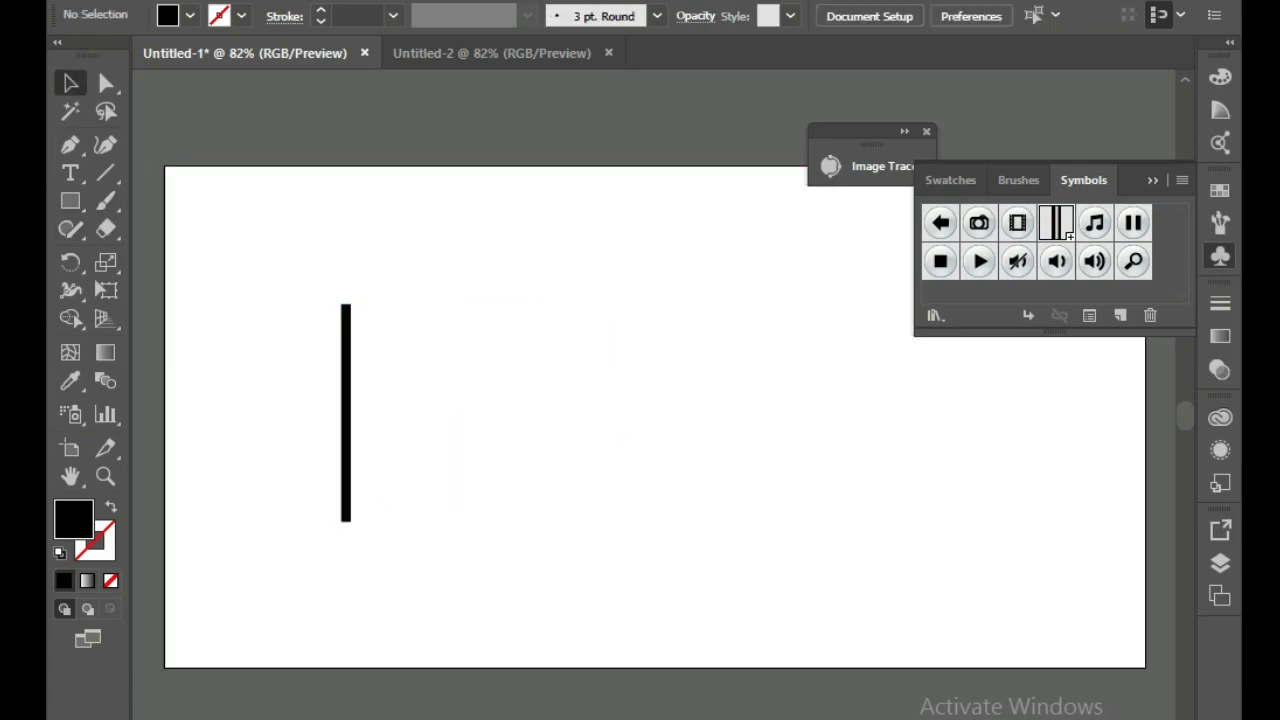
left_click_drag(346, 407, 367, 407)
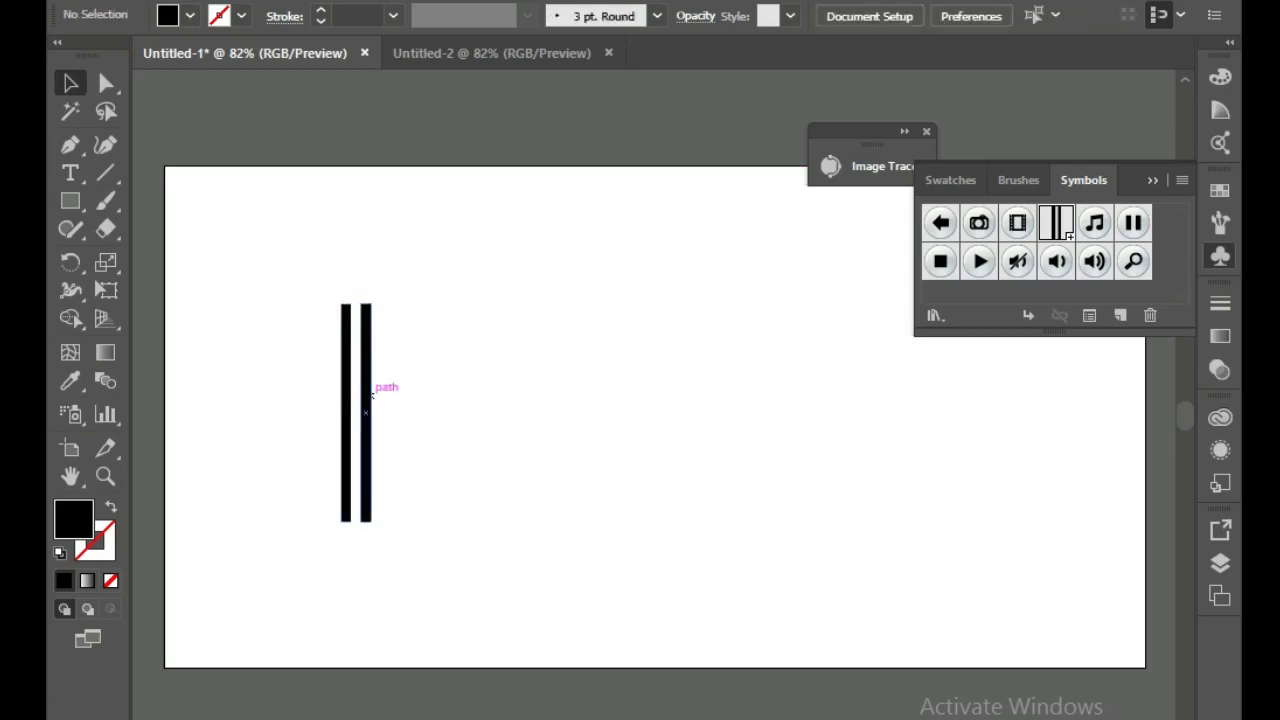
left_click_drag(371, 395, 365, 395)
left_click(250, 330)
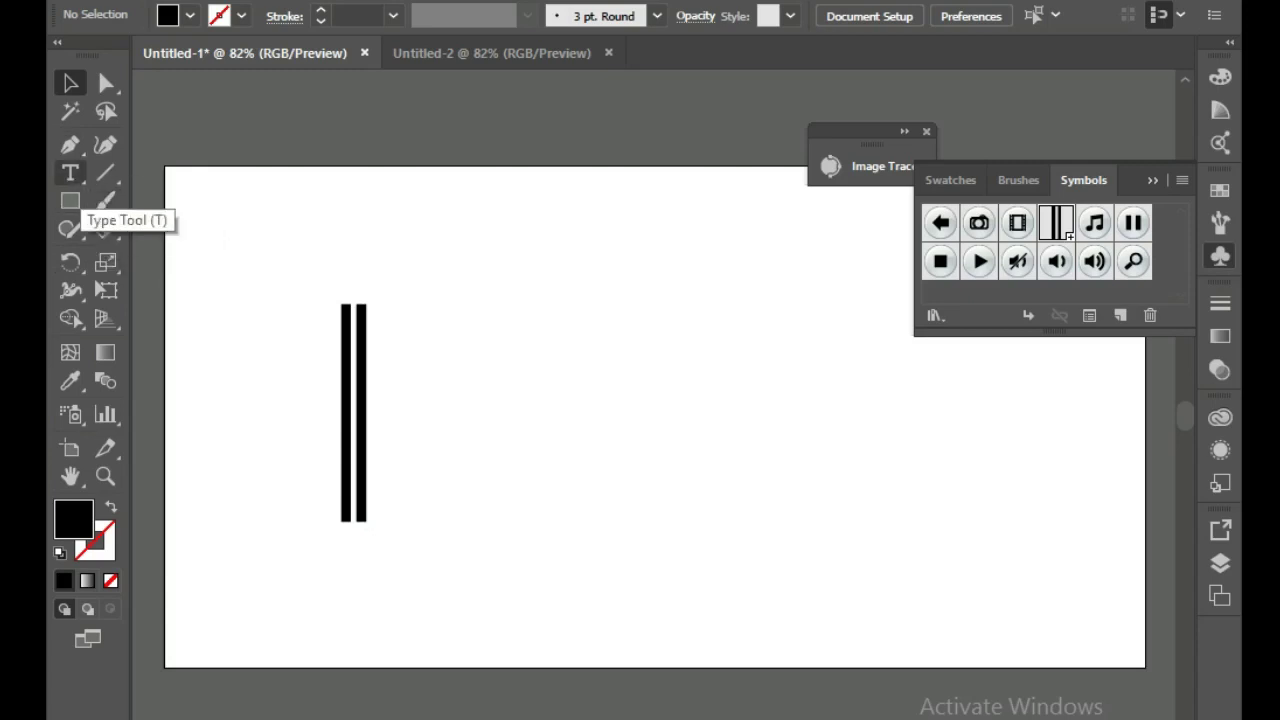
Add a new text object containing the letter B.
left_click(70, 172)
left_click(455, 230)
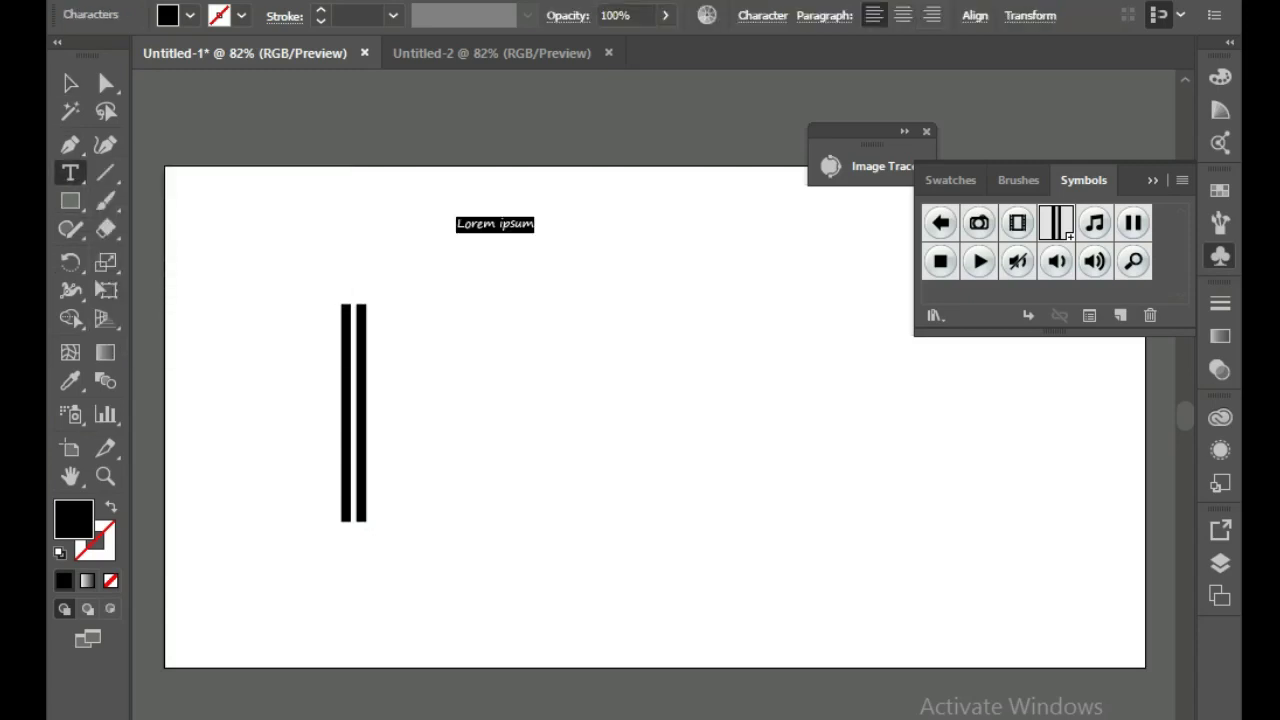
key("BackSpace")
type("B")
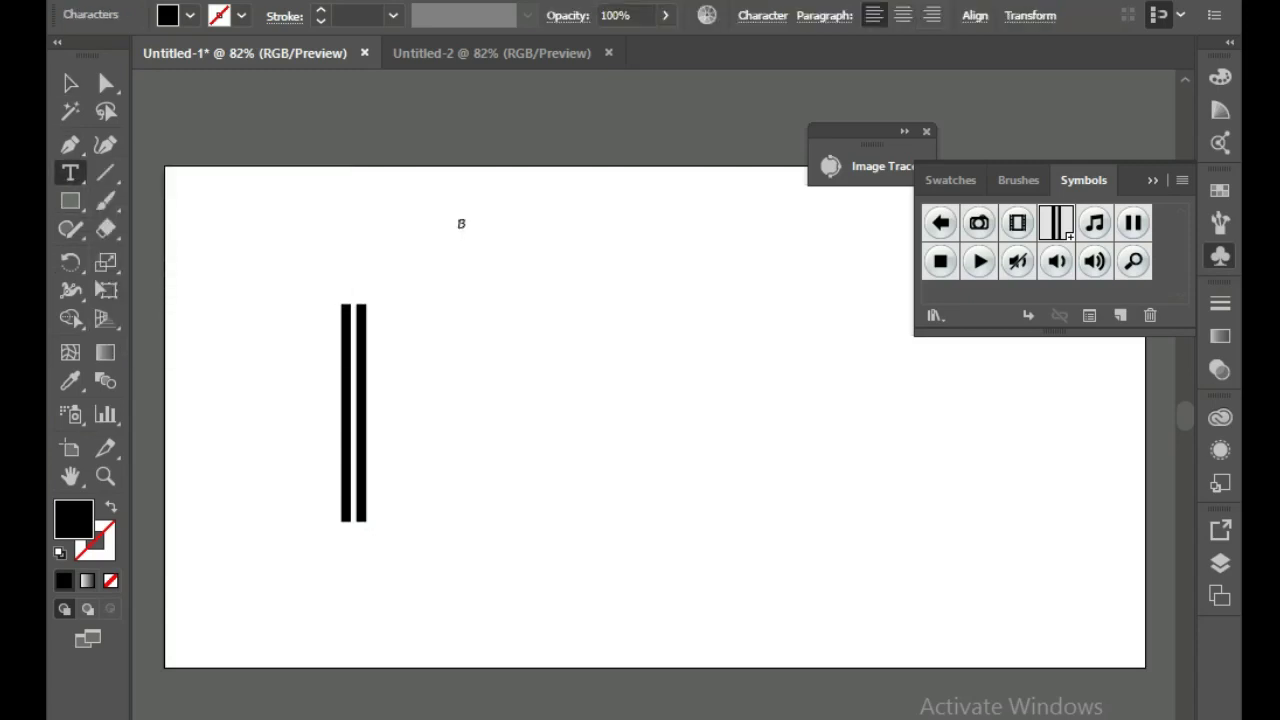
key("Escape")
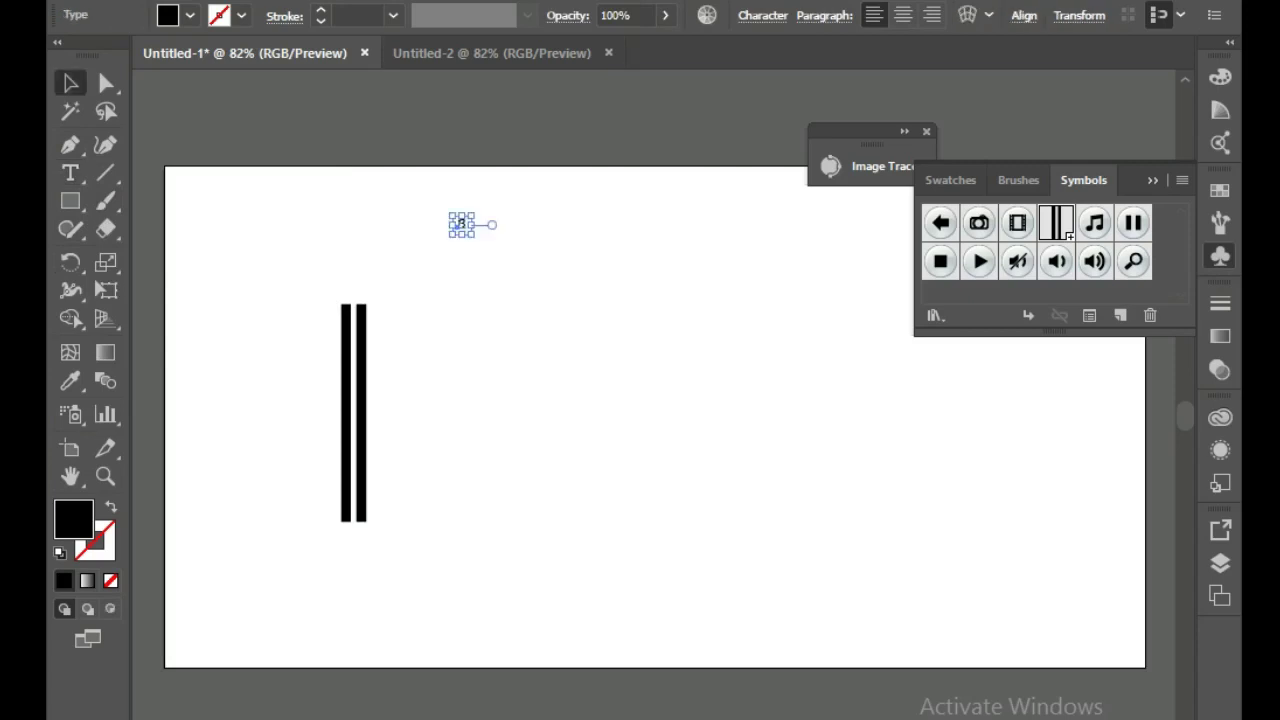
Enlarge the B and set its font to Microsoft Sans Serif.
left_click_drag(474, 237, 569, 354)
left_click(762, 15)
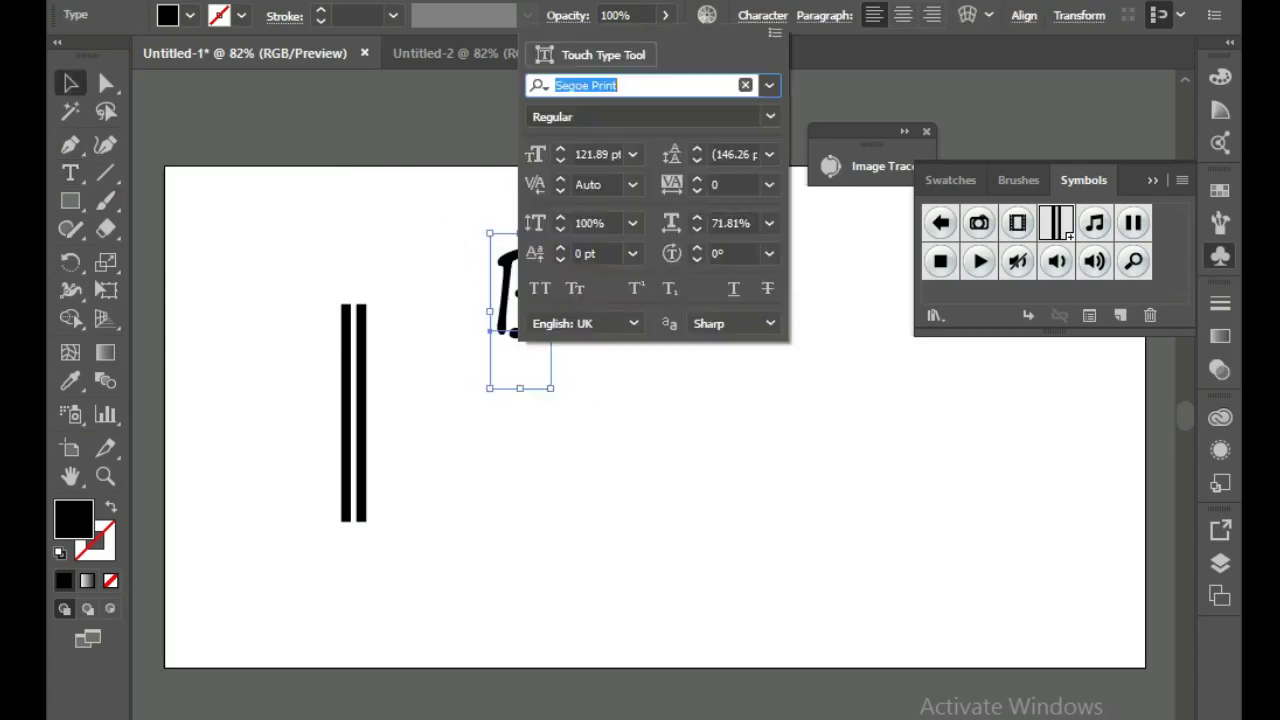
left_click(769, 85)
left_click(640, 194)
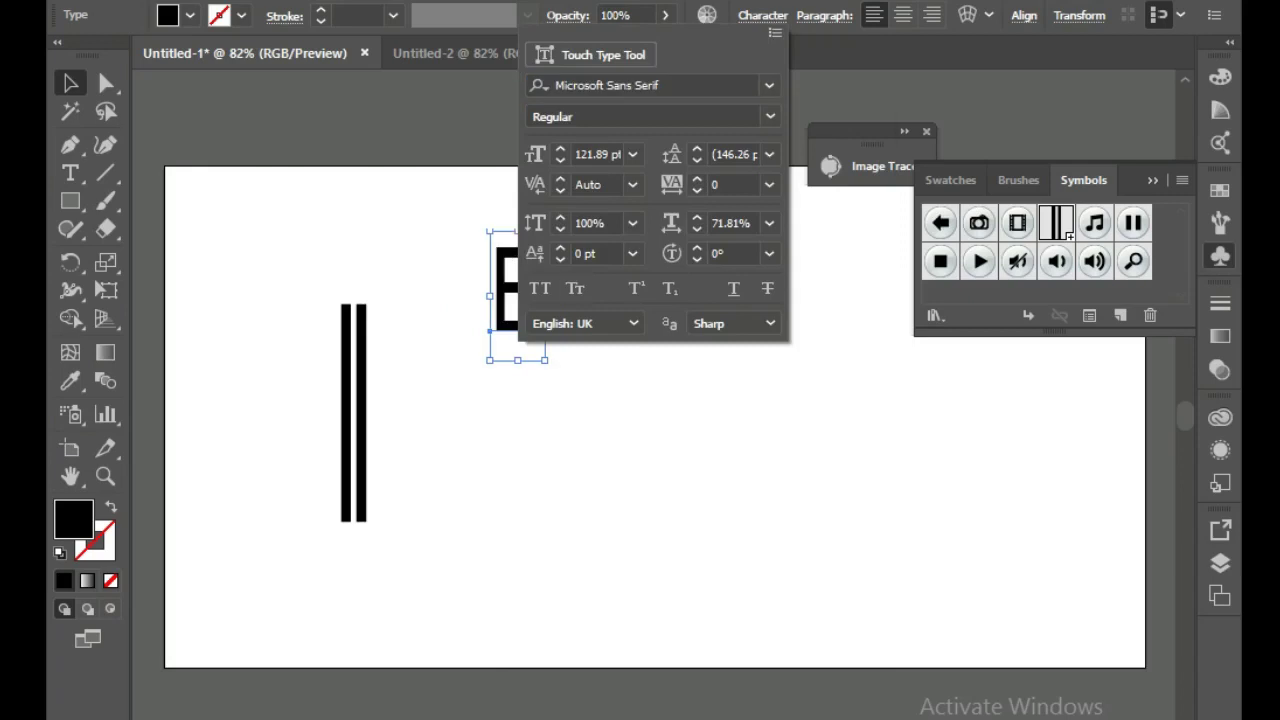
key("Escape")
Scale the B to the bars' height and position it just right of the two bars.
left_click_drag(545, 296, 563, 296)
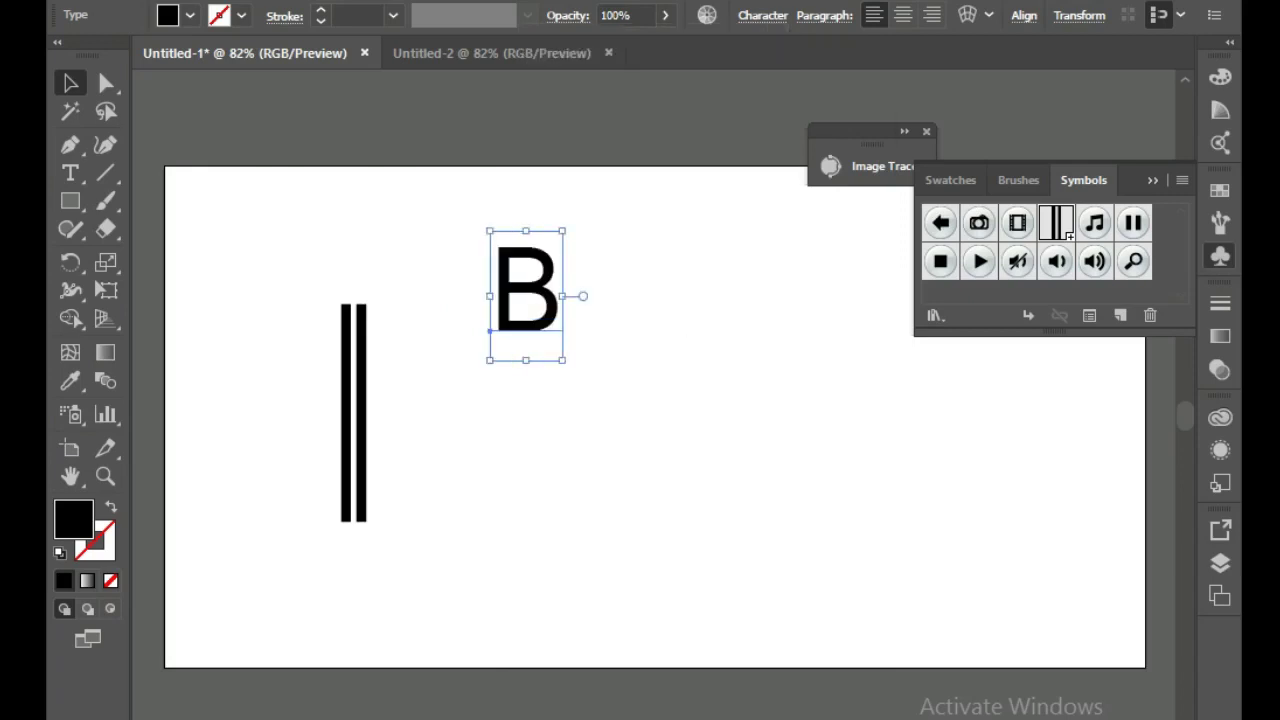
left_click_drag(563, 359, 664, 541)
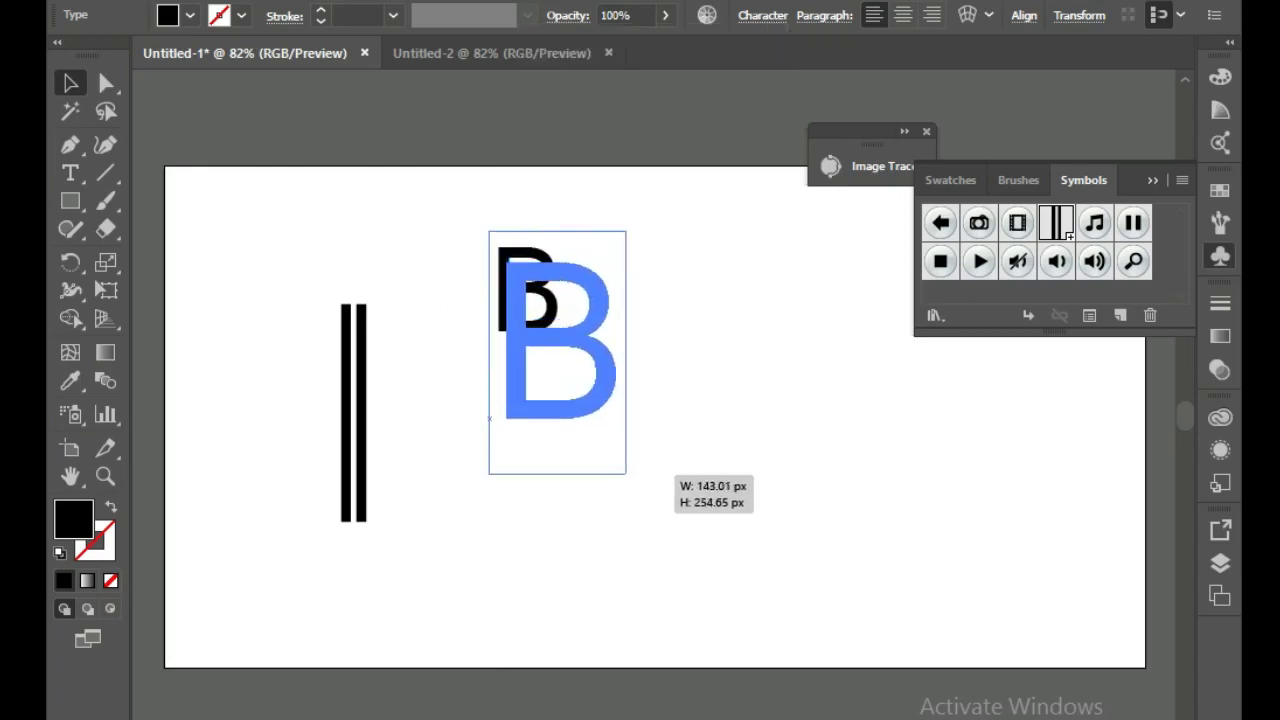
mouse_move(636, 358)
left_mouse_down()
mouse_move(590, 384)
mouse_move(468, 395)
left_mouse_up()
left_click_drag(515, 578, 535, 614)
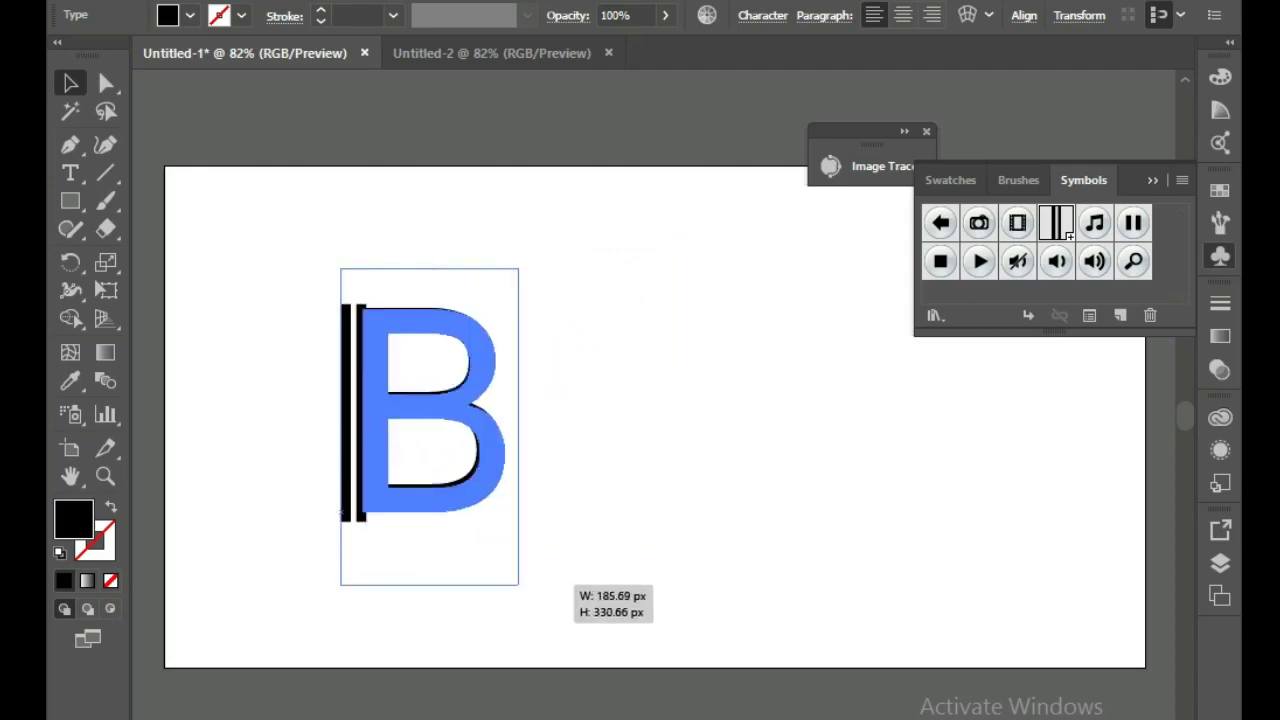
left_click_drag(471, 337, 471, 323)
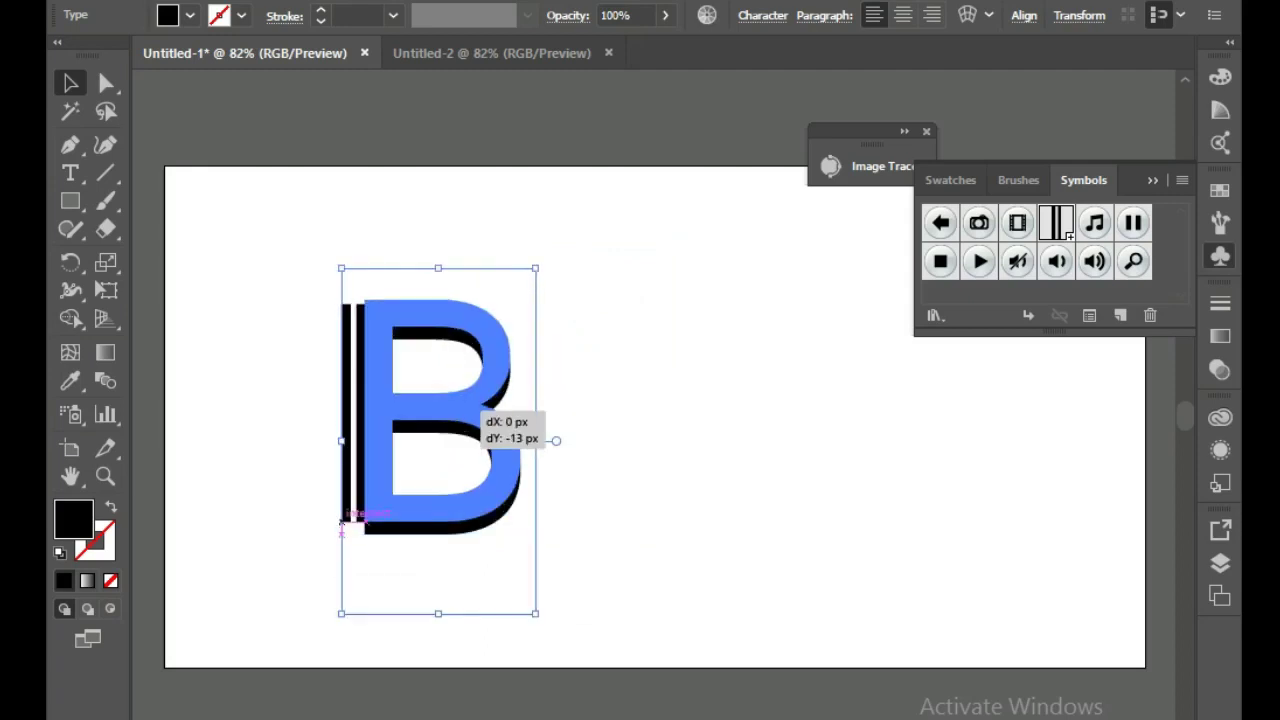
key("ctrl+shift+a")
left_click(440, 400)
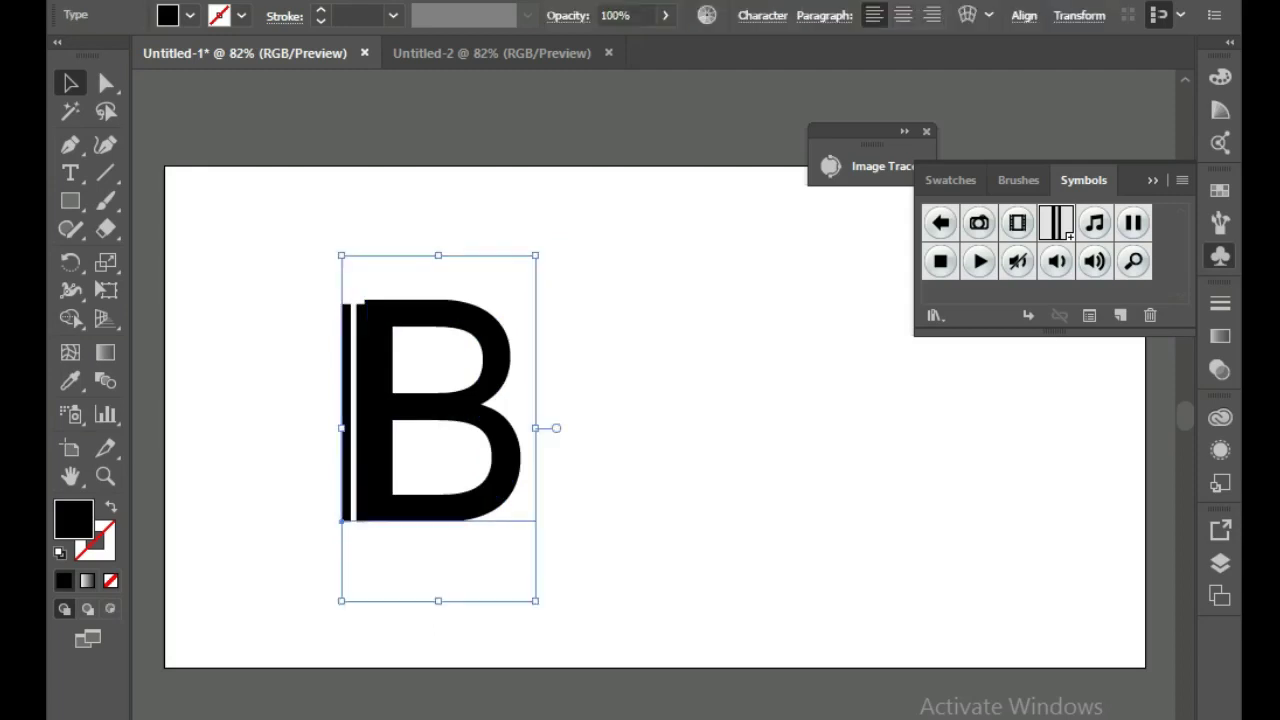
left_click_drag(439, 257, 439, 261)
key("ctrl+shift+a")
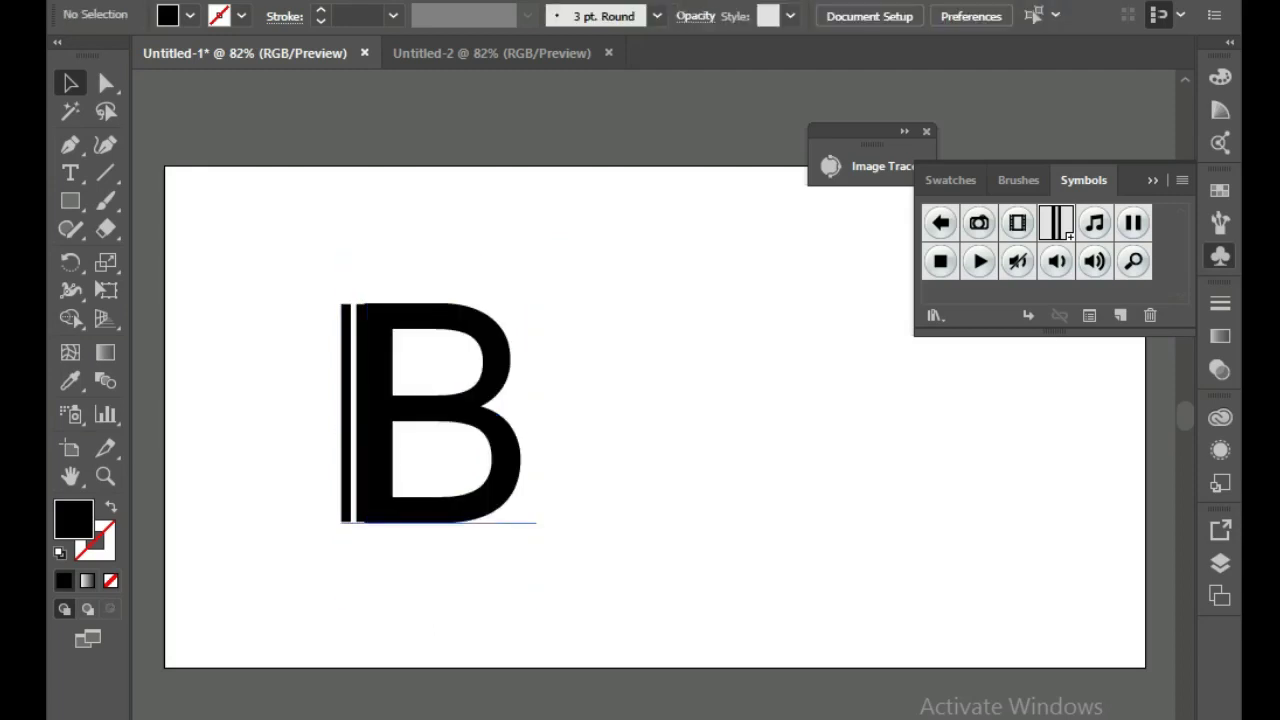
left_click(372, 420)
left_click_drag(480, 340, 570, 334)
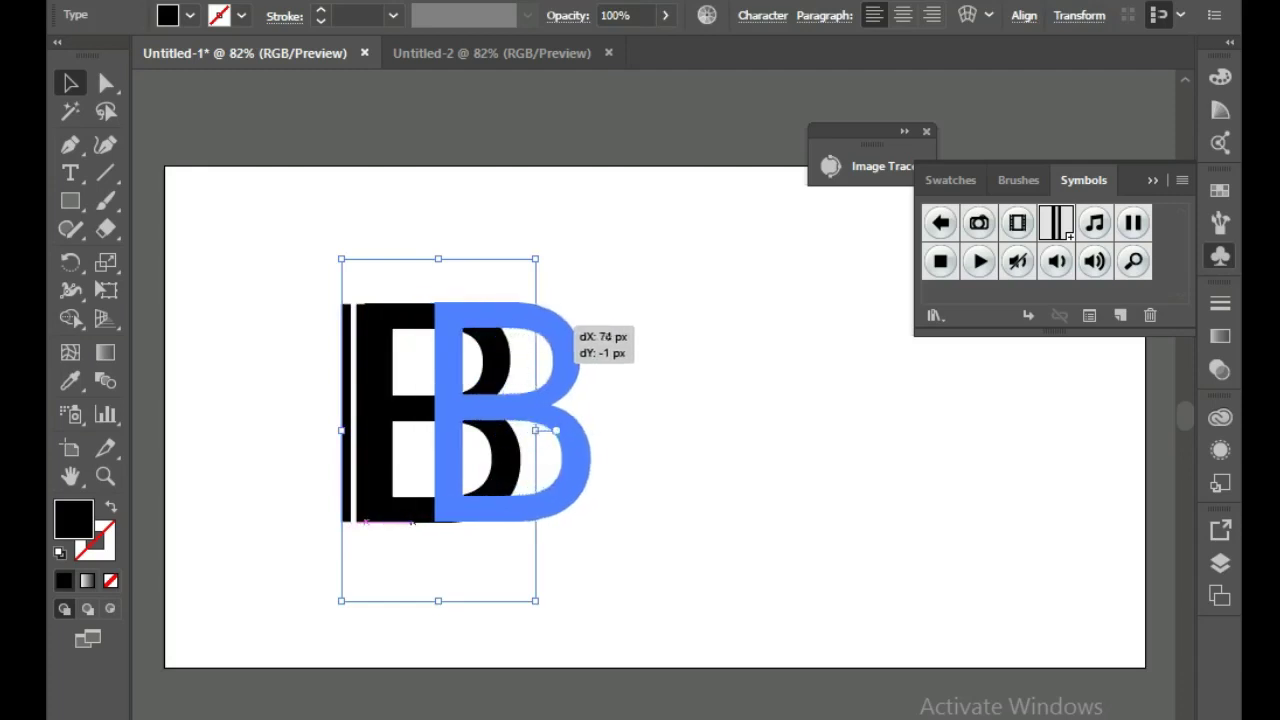
Draw a rectangle over the B's left stem and open the Pathfinder panel.
key("ctrl+shift+a")
key("m")
left_click_drag(446, 285, 485, 517)
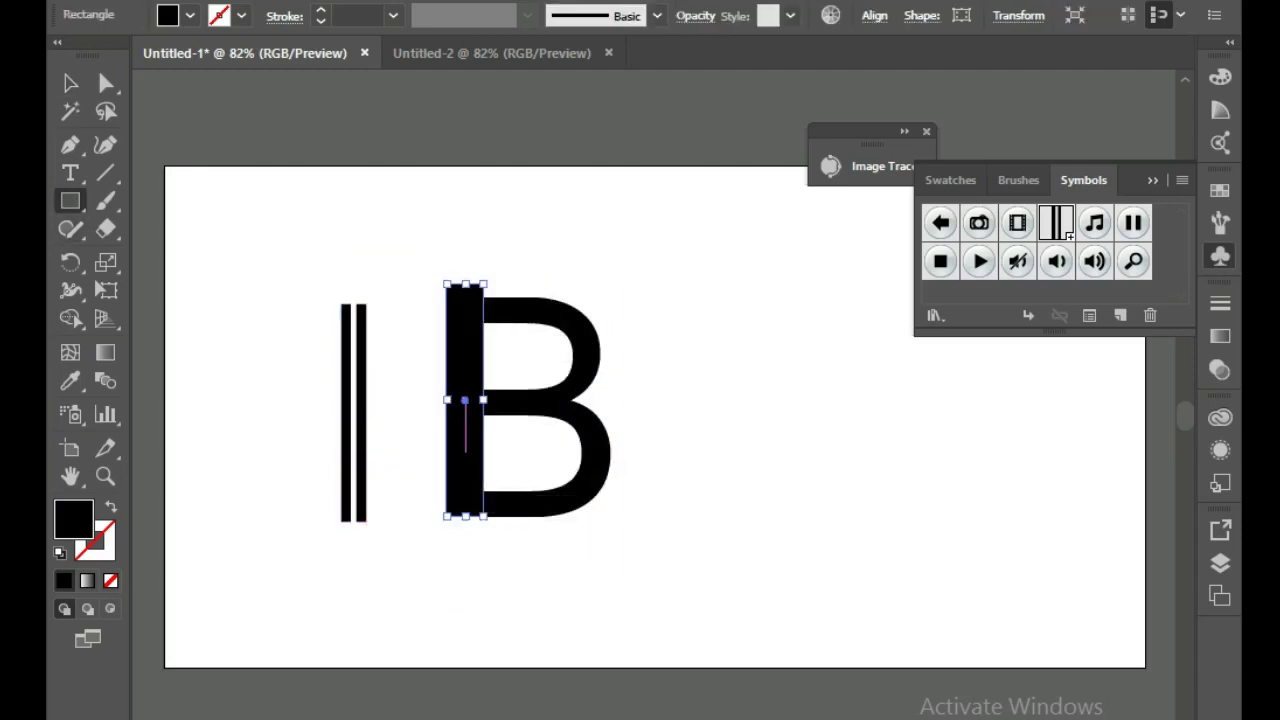
key("v")
left_click_drag(423, 244, 644, 544)
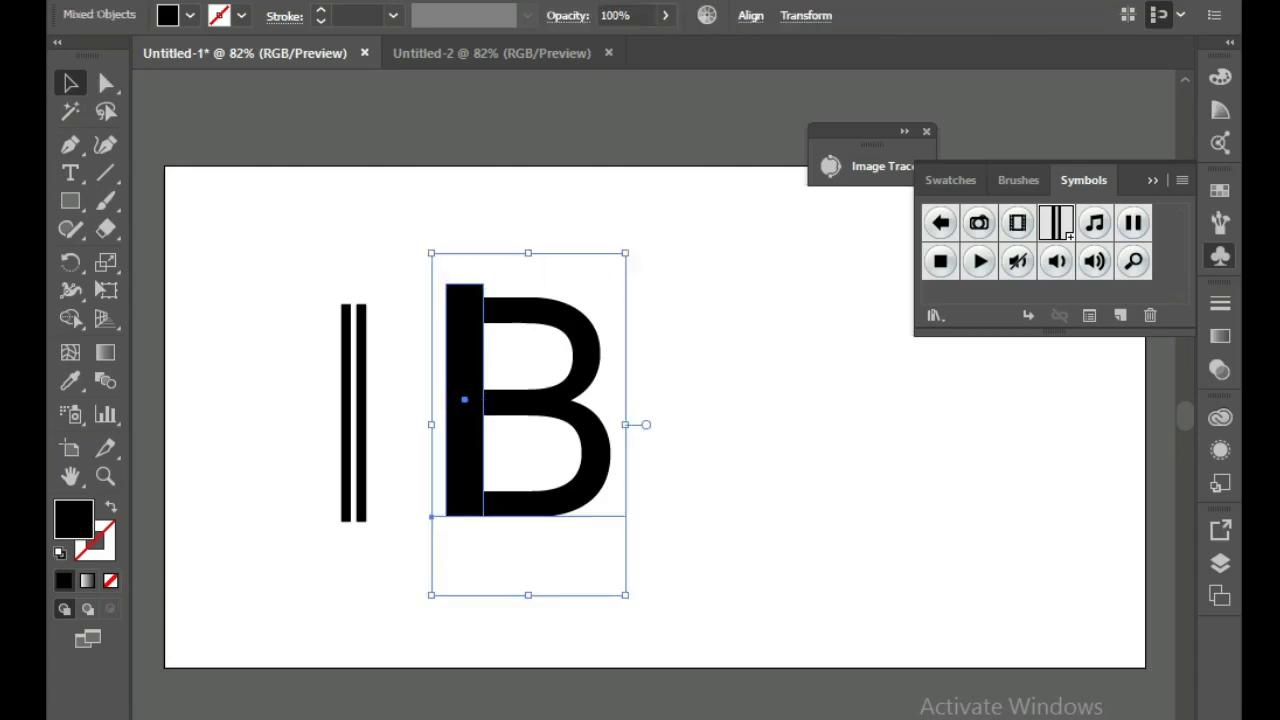
key("alt+w")
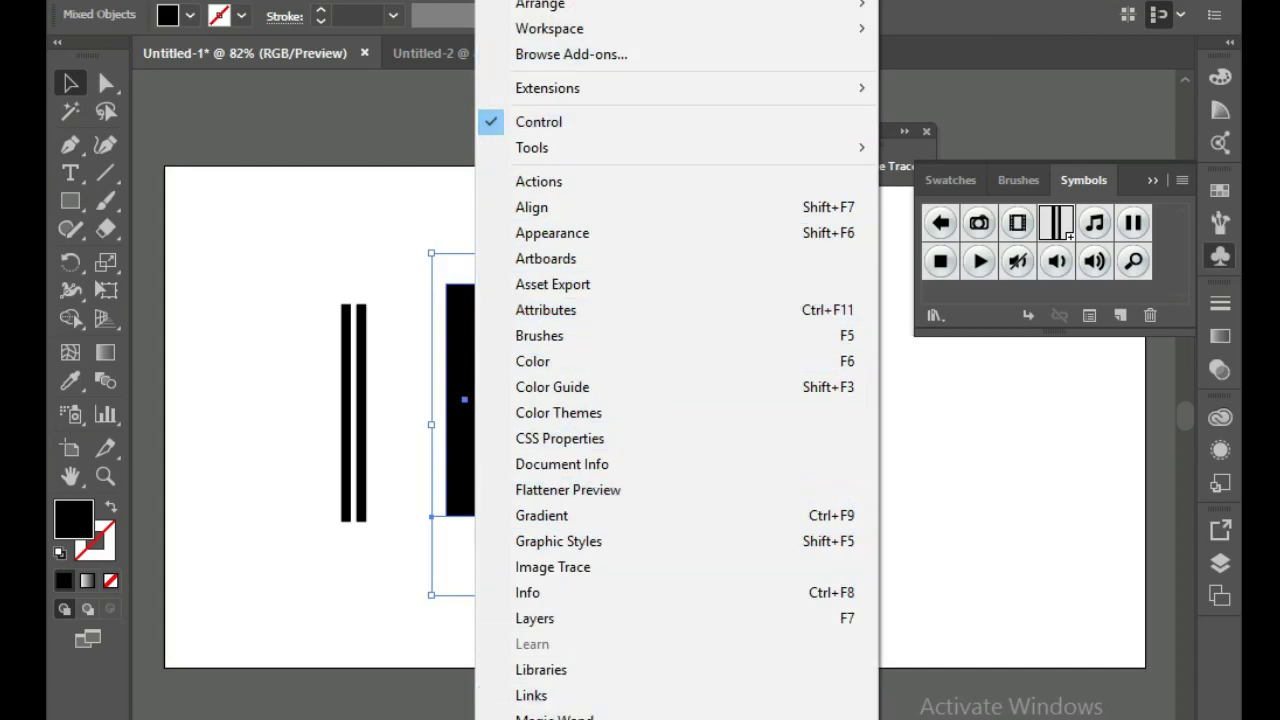
key("ctrl+shift+F9")
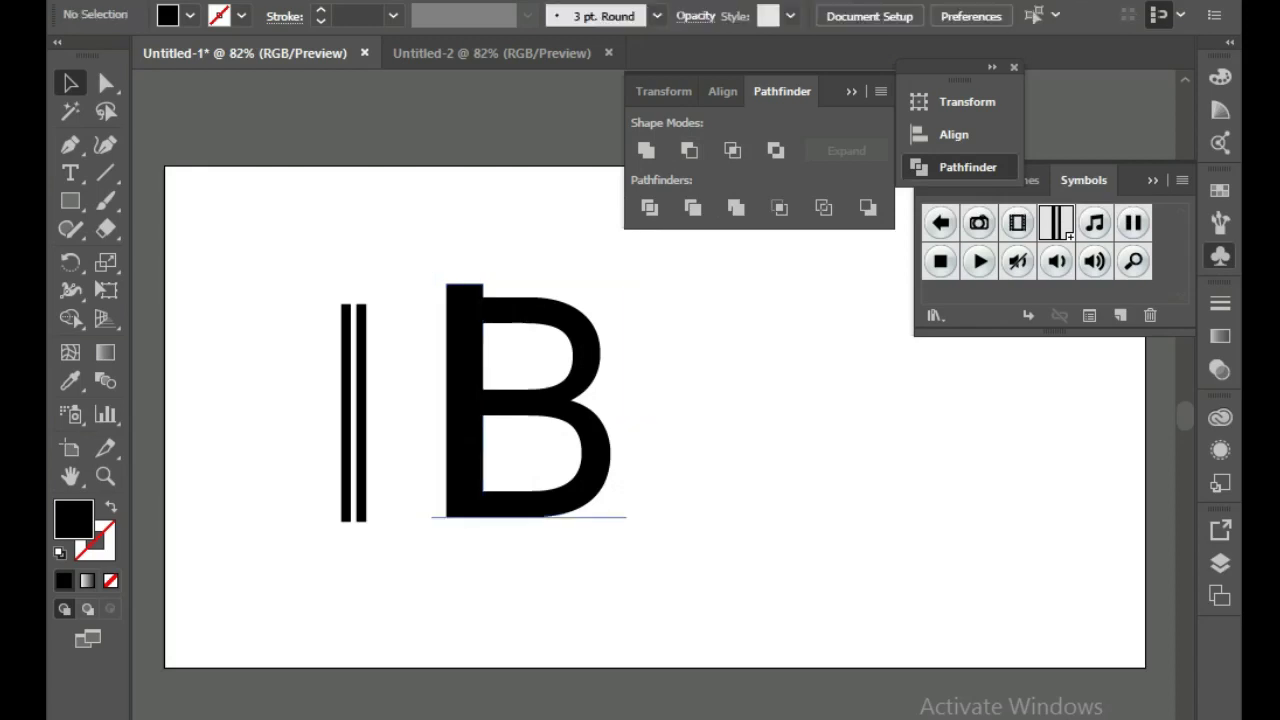
Expand the B, cut out the stem with Minus Front, and move the remainder beside the bars.
left_click(460, 400)
left_click(590, 350, "shift")
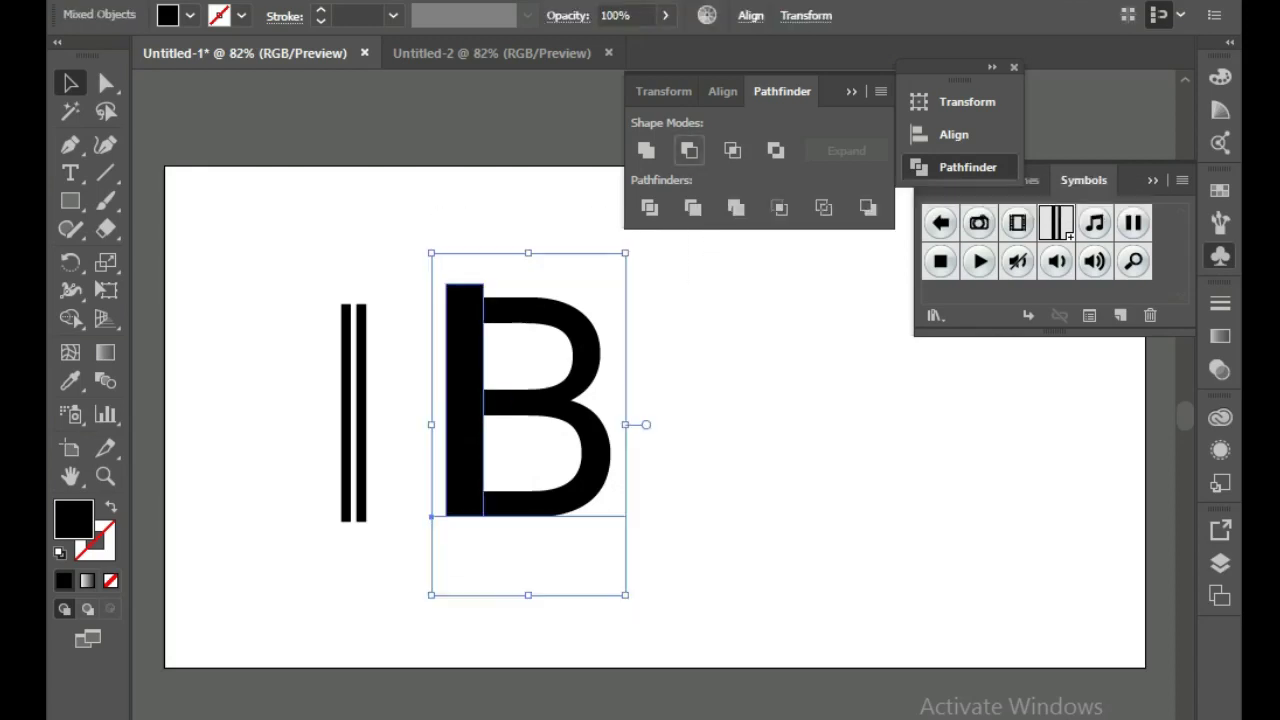
left_click(689, 150)
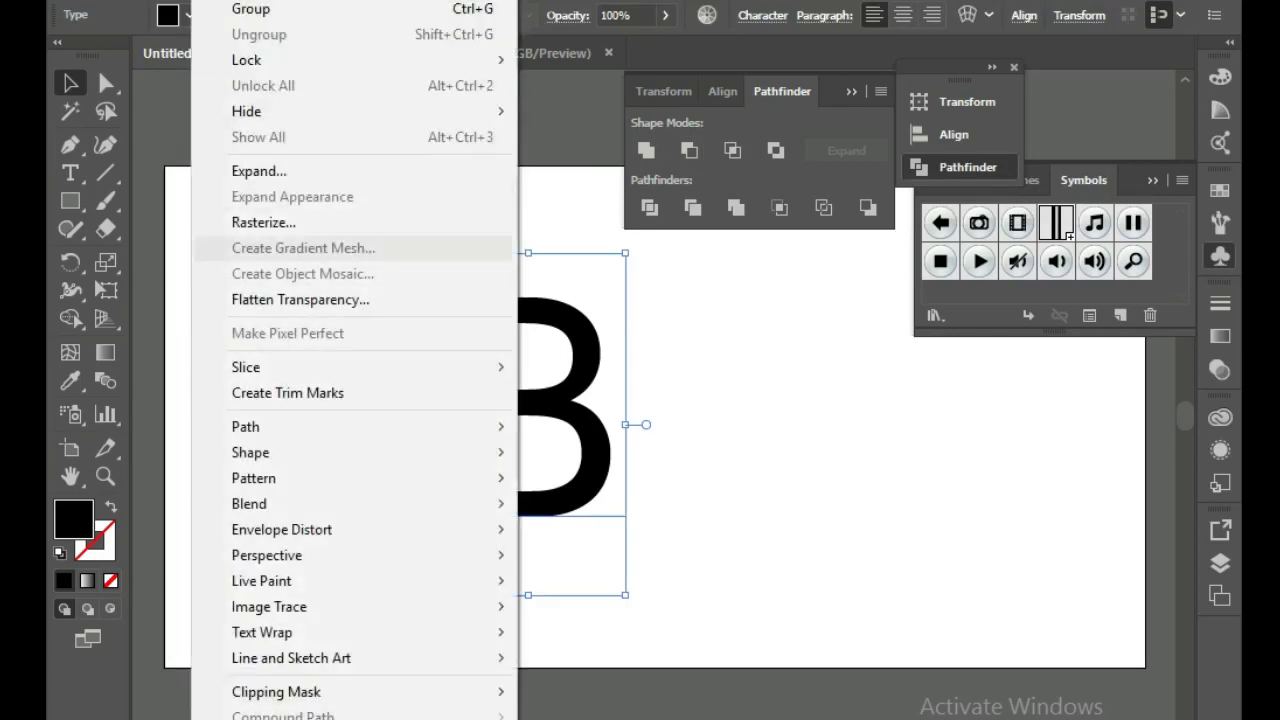
left_click(260, 186)
left_click(586, 497)
key("ctrl+shift+a")
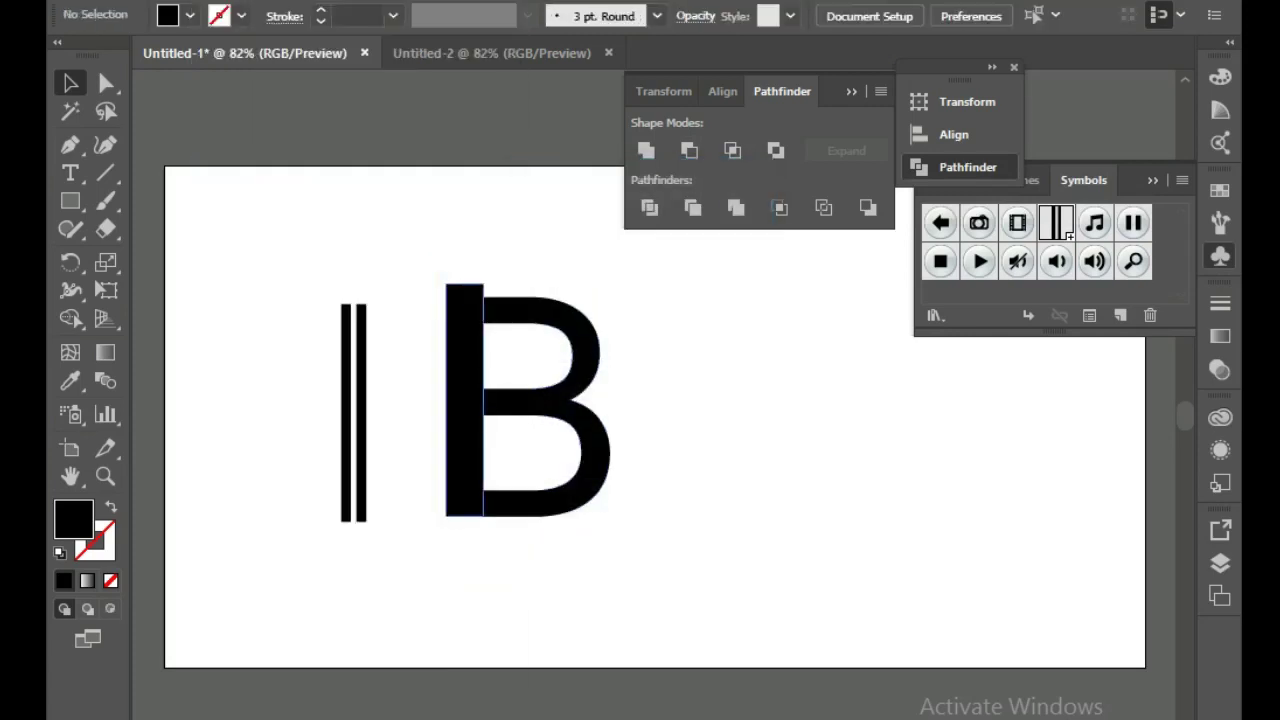
left_click_drag(710, 548, 441, 228)
left_click(689, 150)
key("ctrl+shift+a")
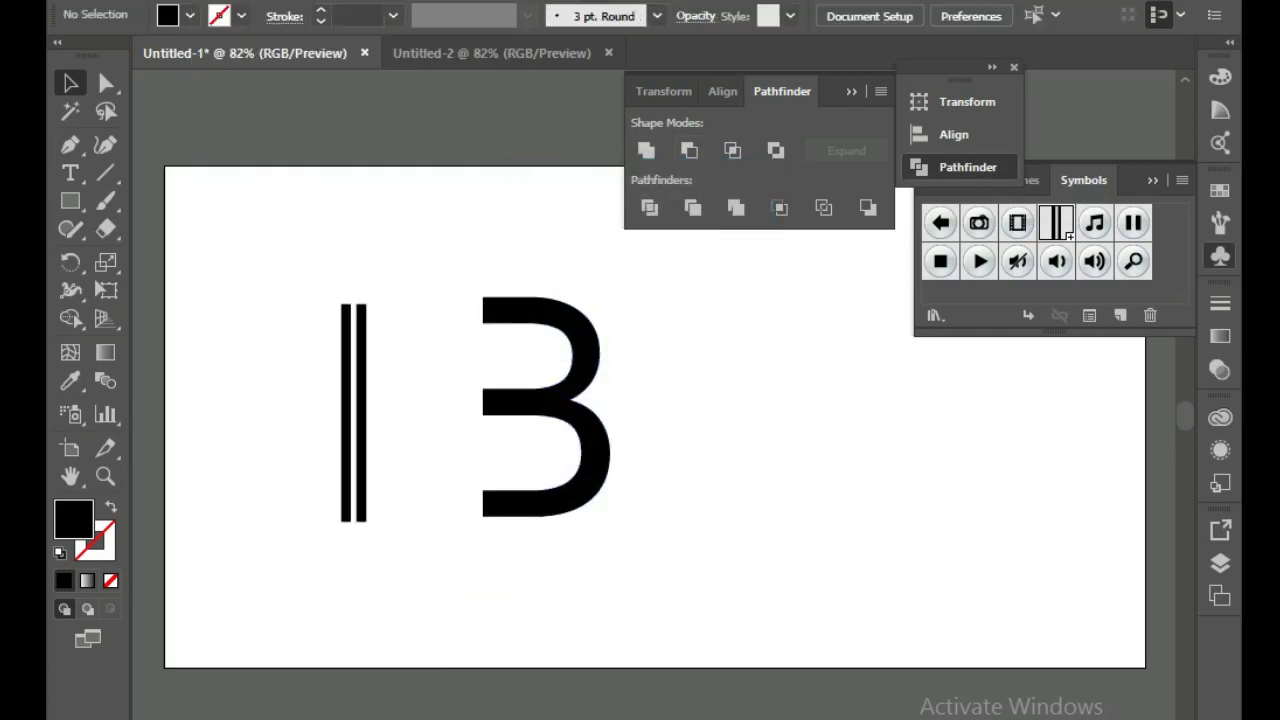
left_click_drag(549, 406, 447, 412)
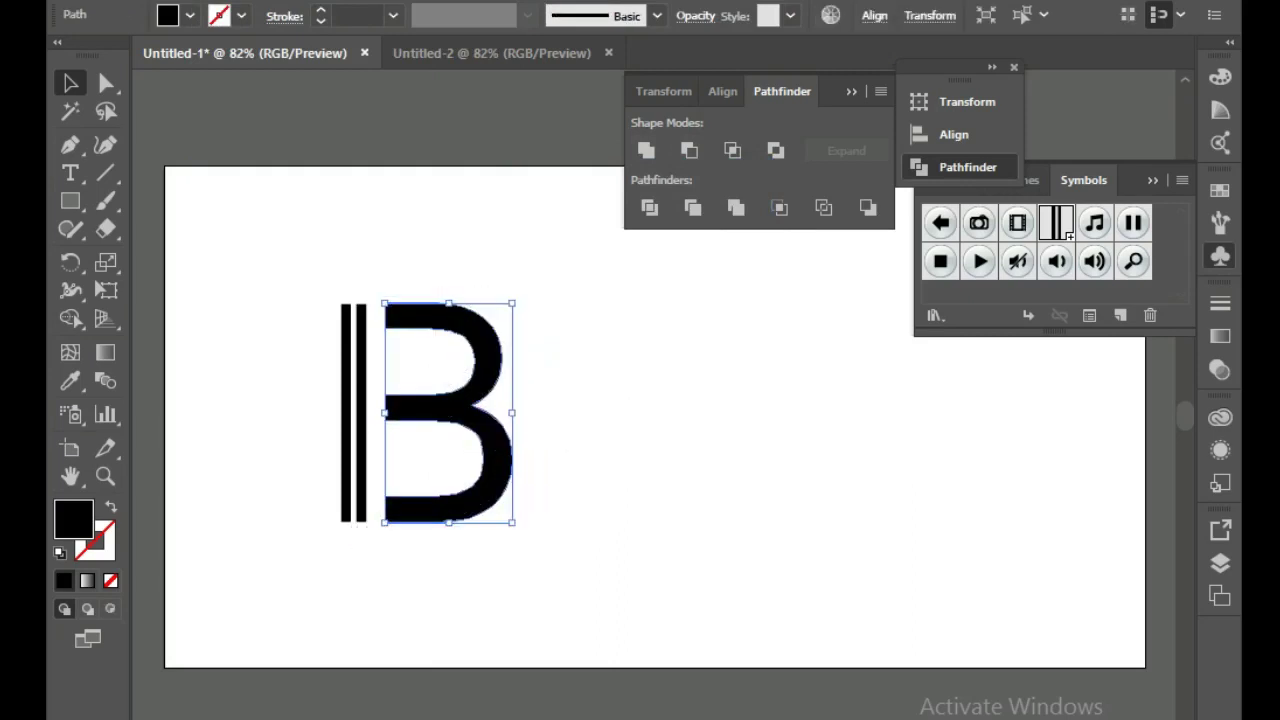
Save the stemless B as a new symbol and delete it from the artboard.
key("ctrl+shift+a")
left_click_drag(500, 420, 945, 300)
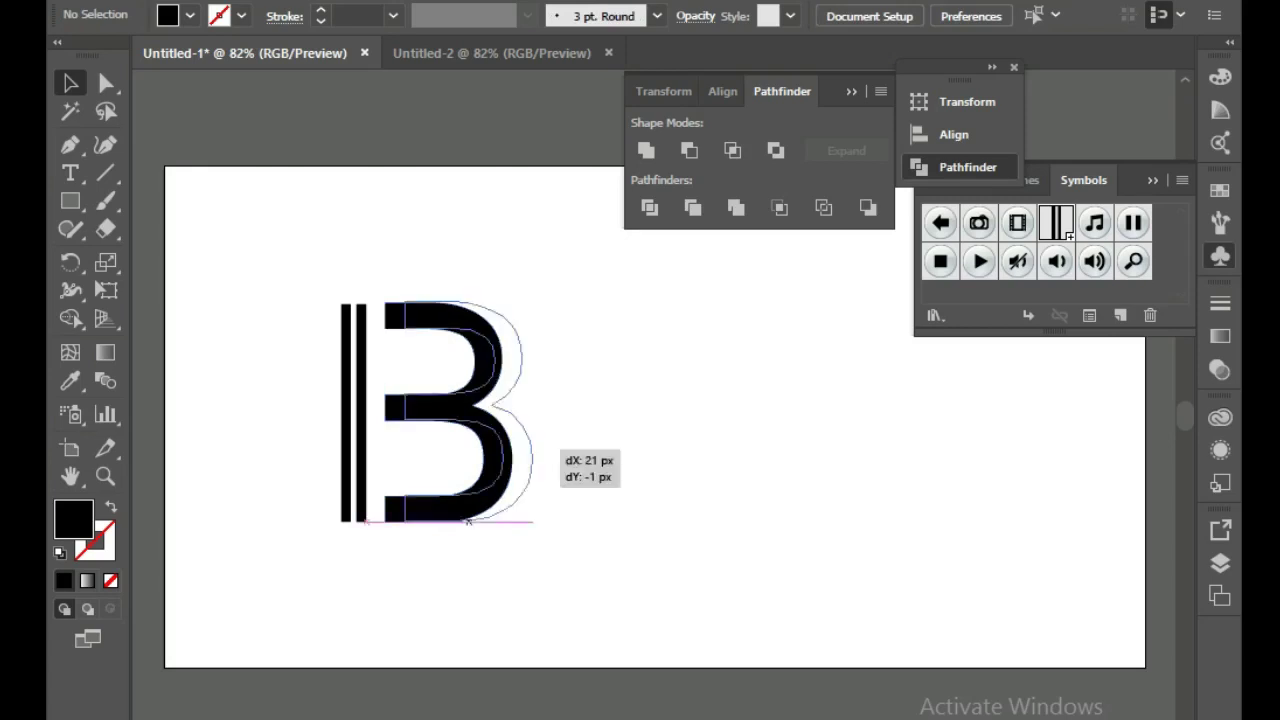
key("Return")
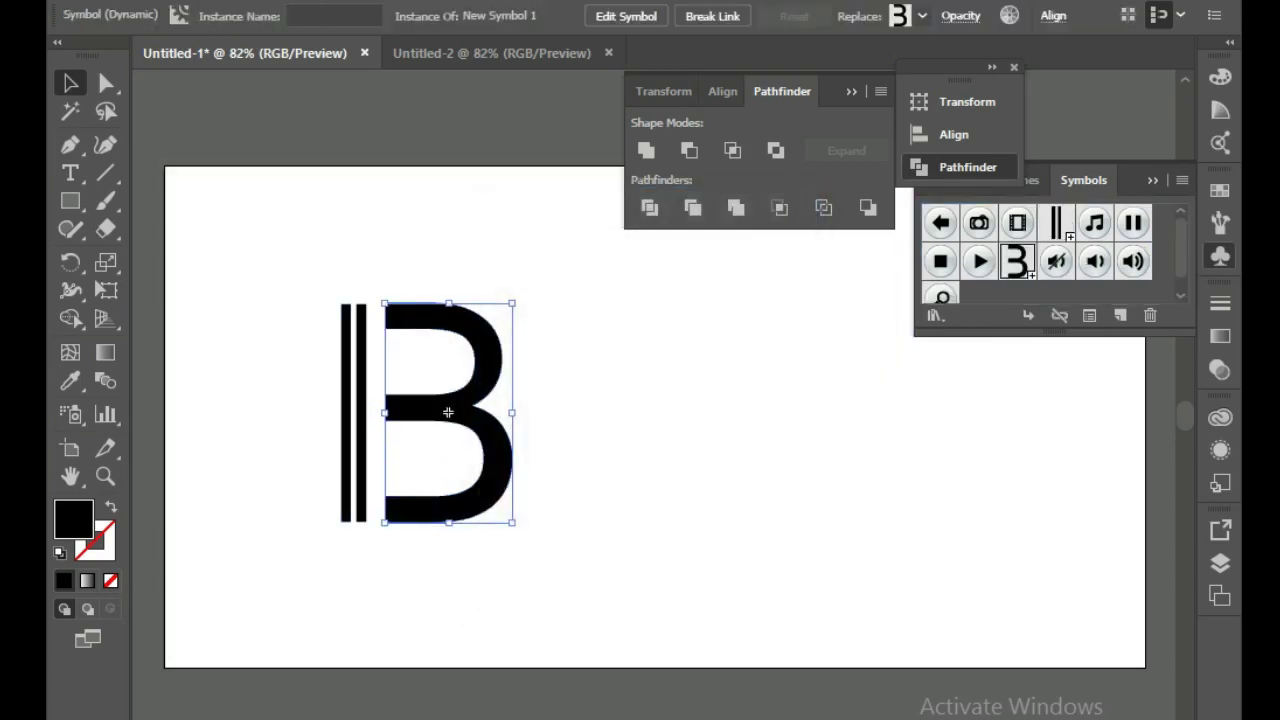
key("Delete")
Save the two bars as a symbol named 'strip' and delete them.
left_click_drag(278, 278, 400, 500)
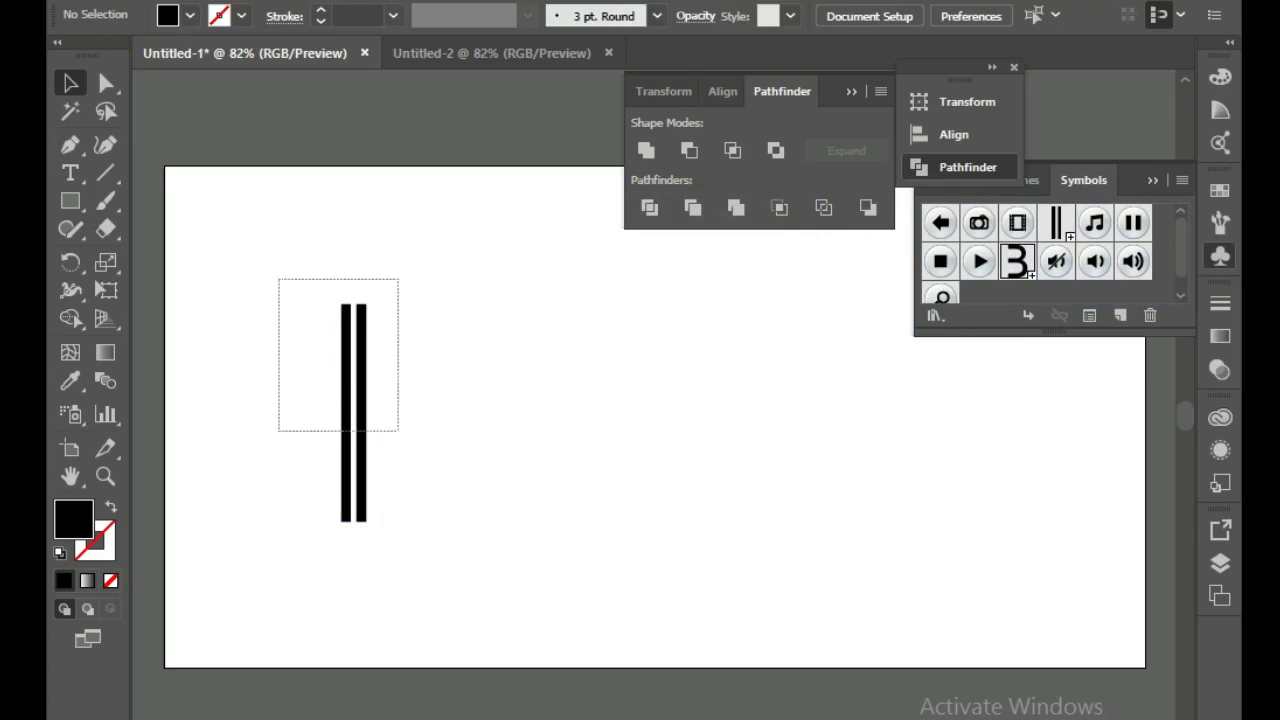
left_click_drag(366, 414, 930, 310)
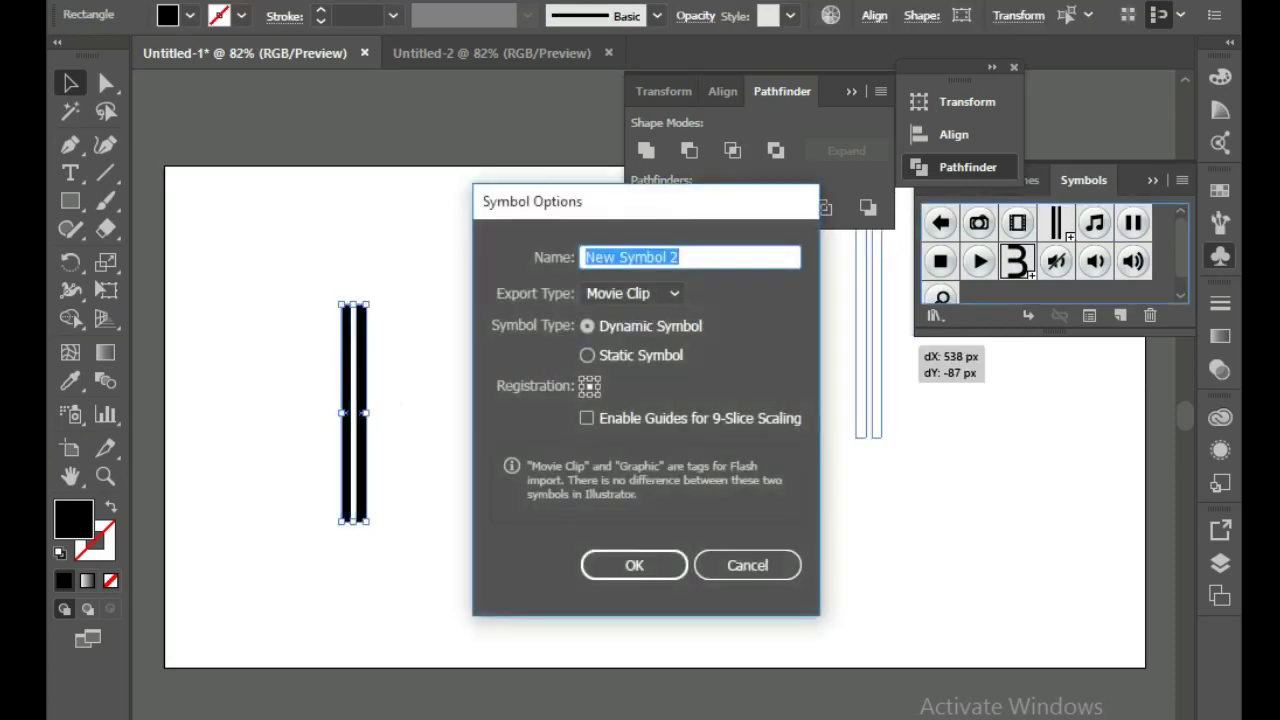
key("BackSpace")
type("strip")
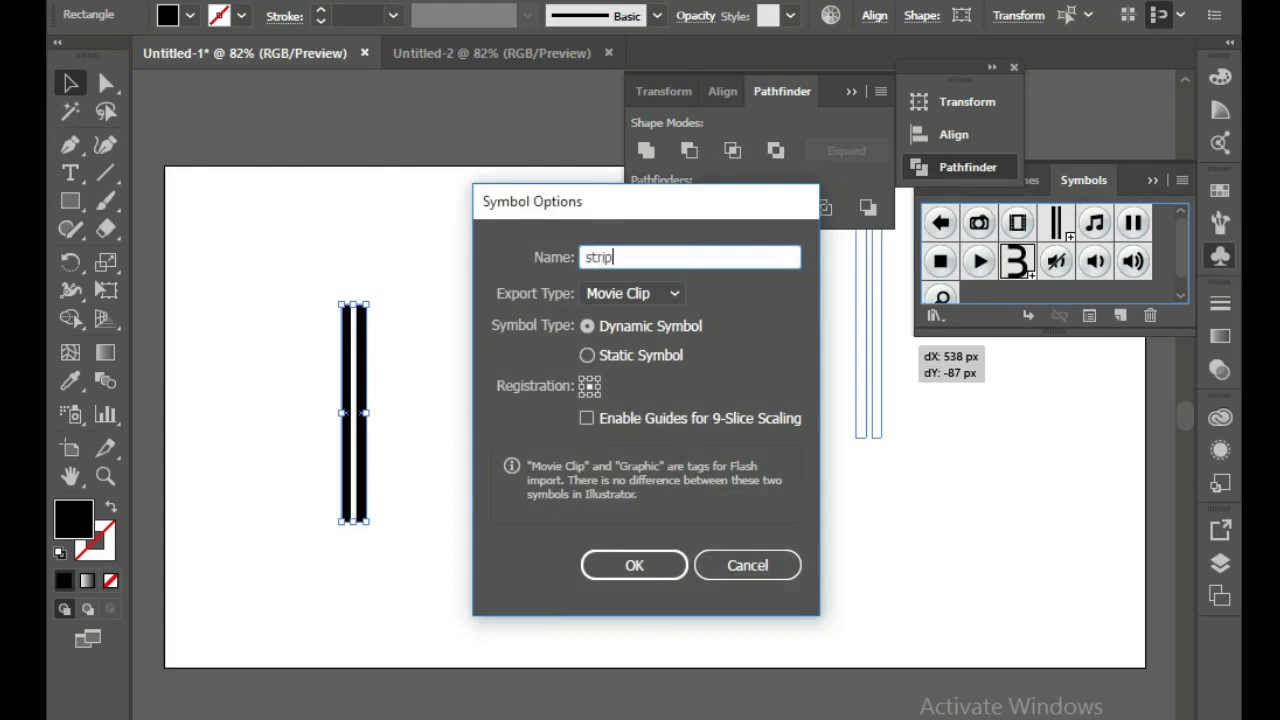
key("Return")
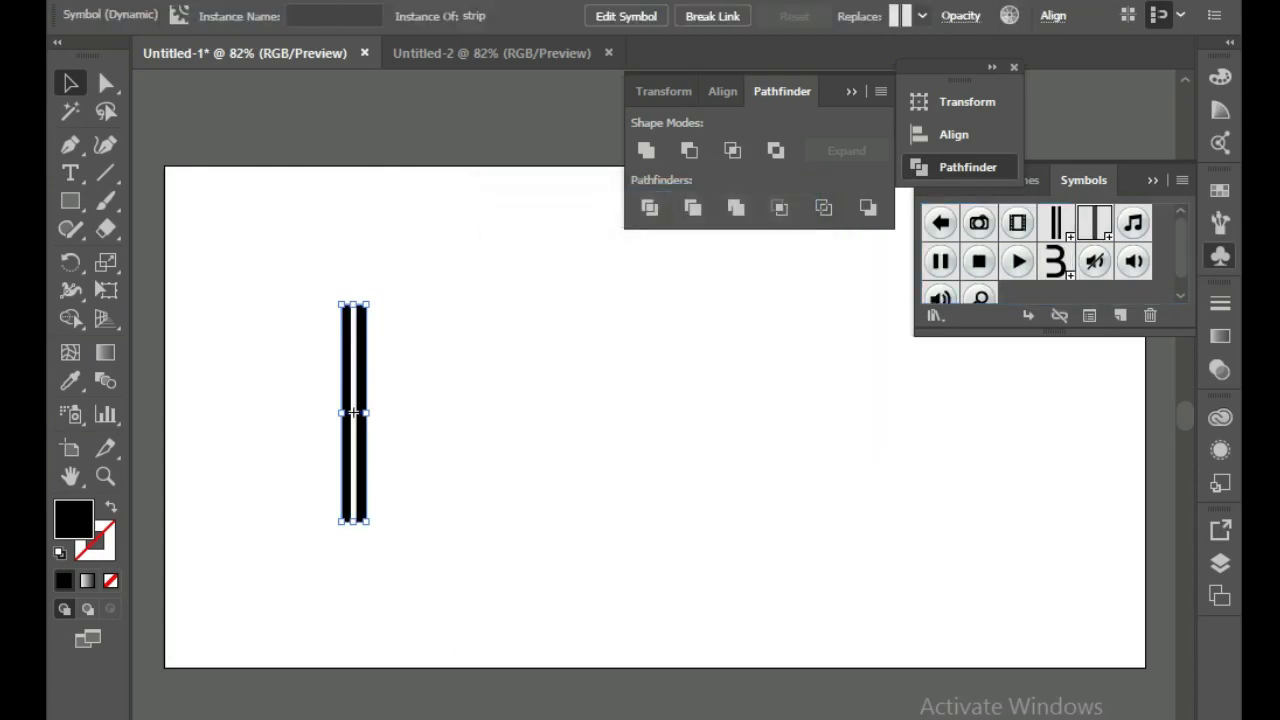
key("Delete")
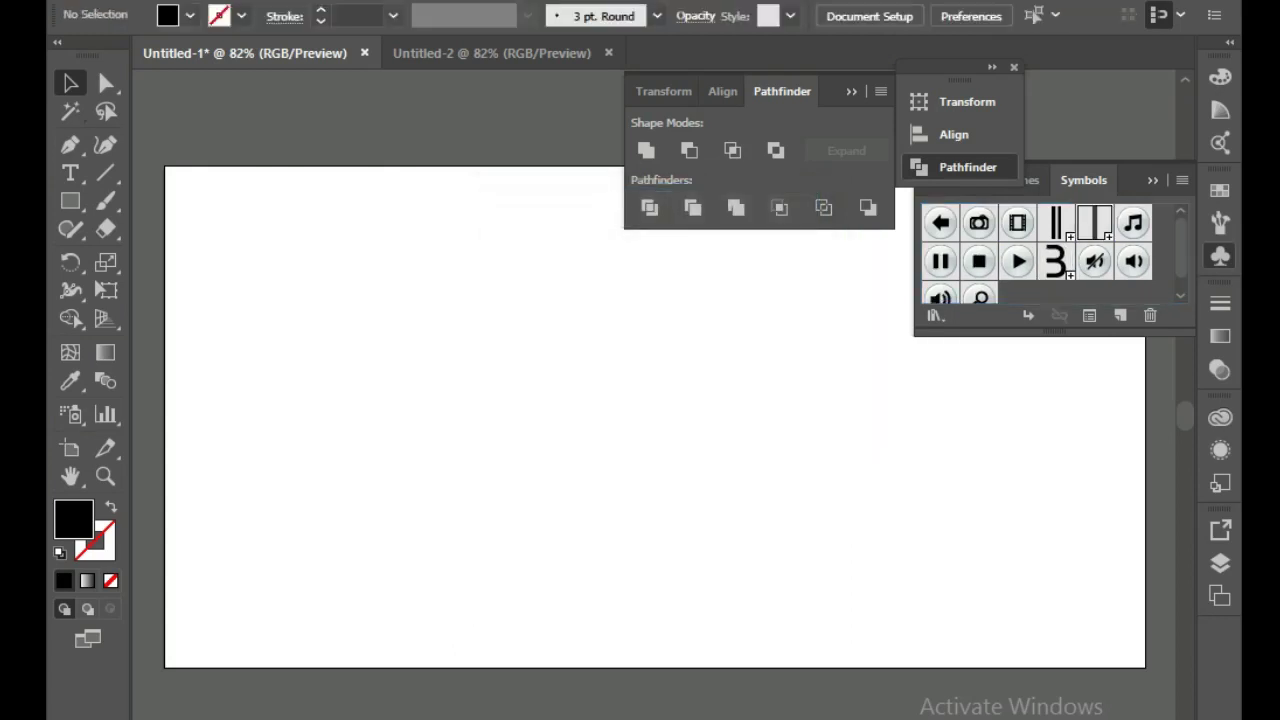
Draw a black circle and a rectangle covering its left half.
left_click_drag(70, 200, 160, 256)
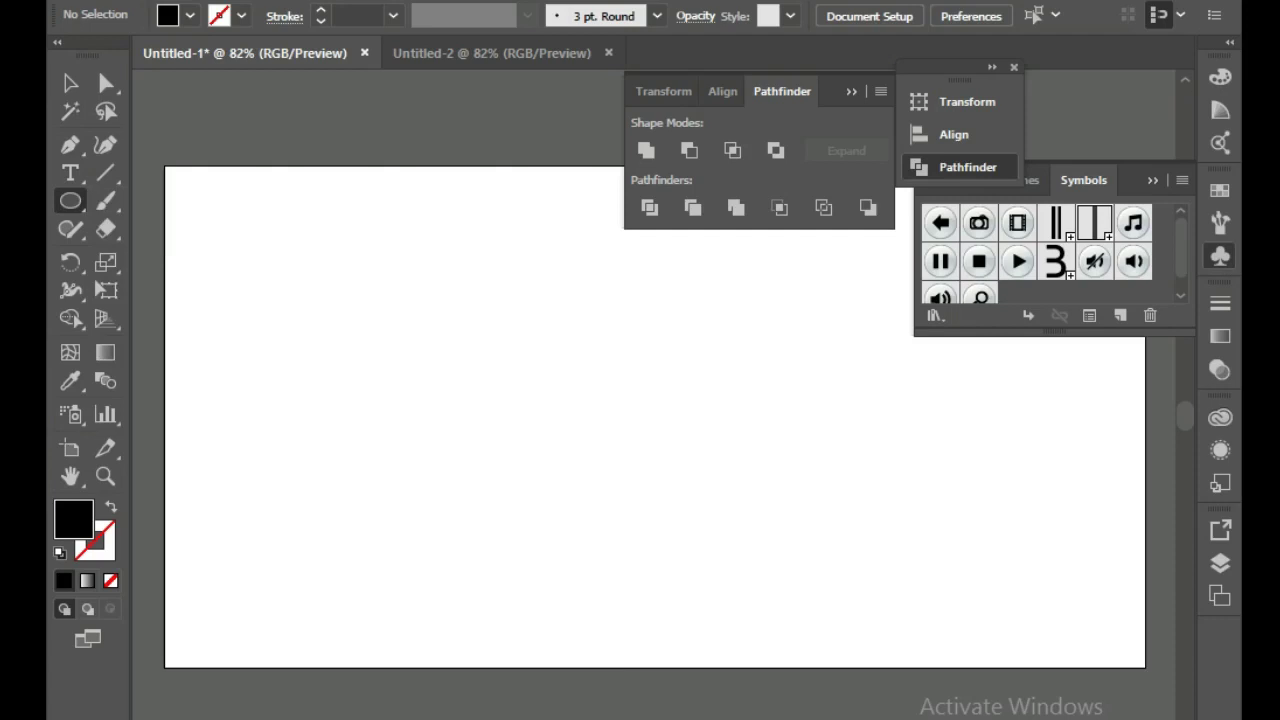
left_click_drag(415, 305, 647, 522)
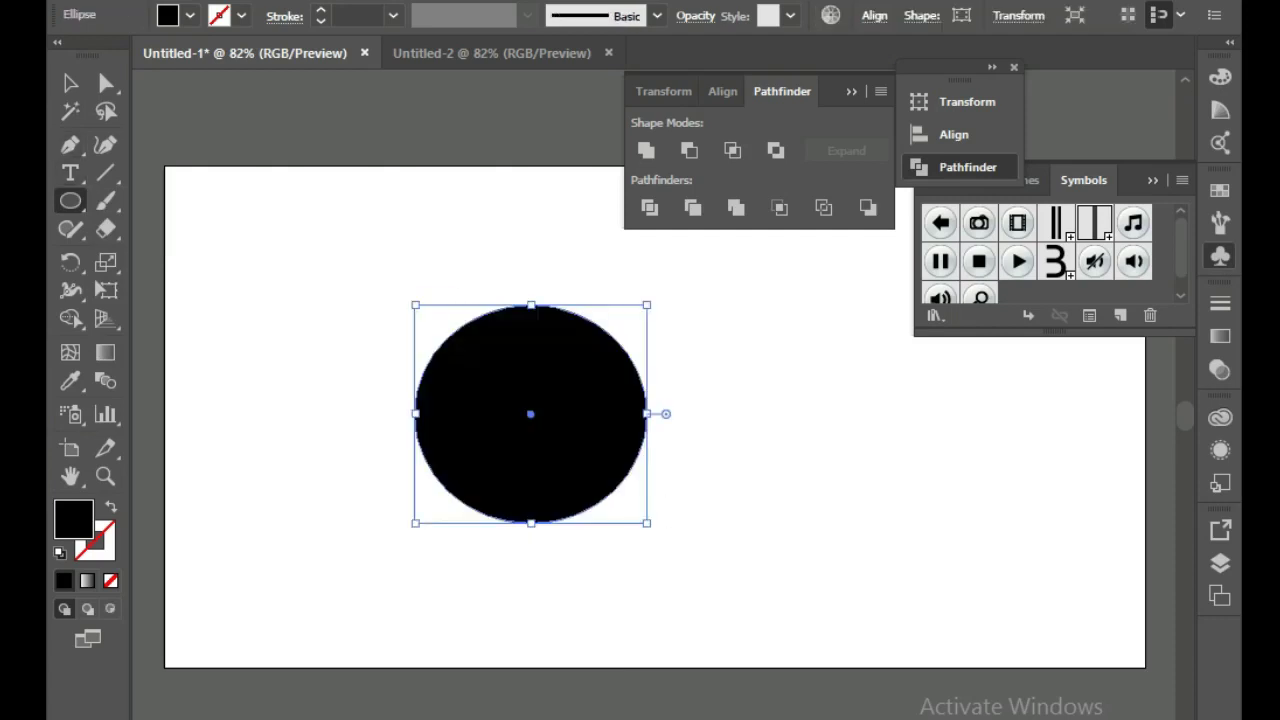
left_click_drag(70, 200, 160, 201)
left_click_drag(373, 229, 530, 549)
left_click(646, 150)
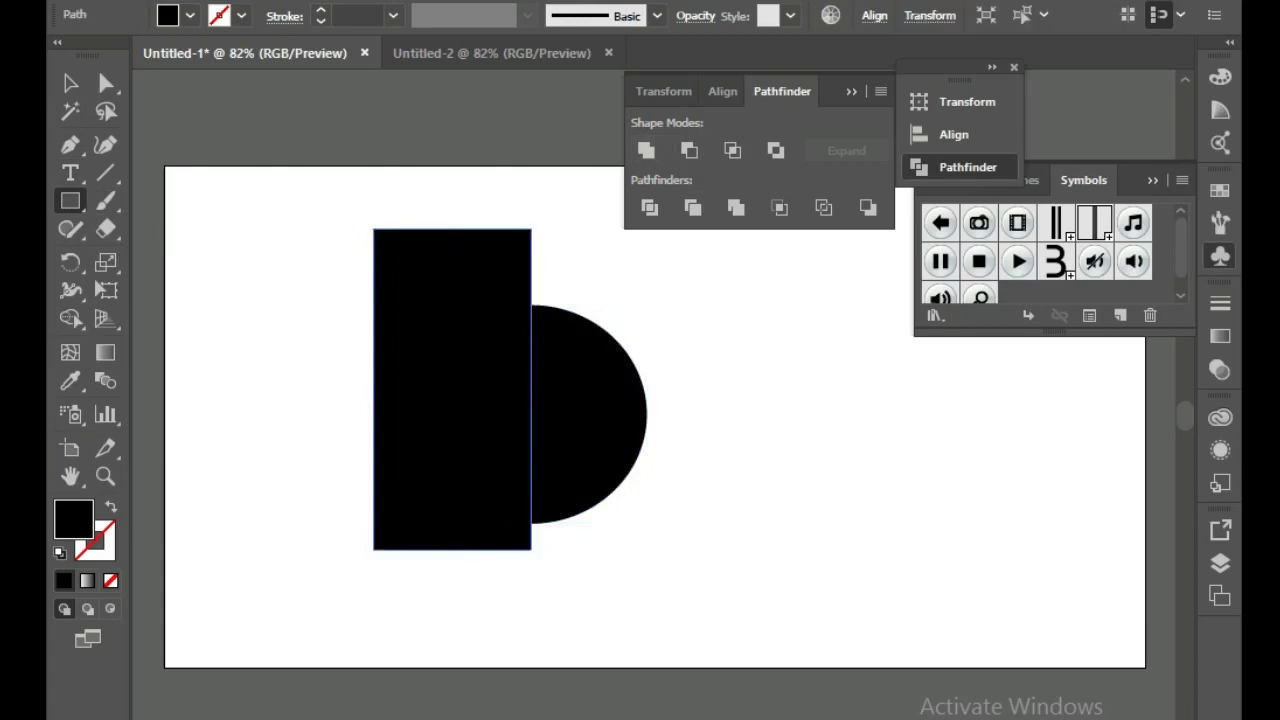
Subtract the rectangle from the circle with Minus Front, leaving the black half-disc selected.
key("v")
left_click_drag(234, 277, 632, 540)
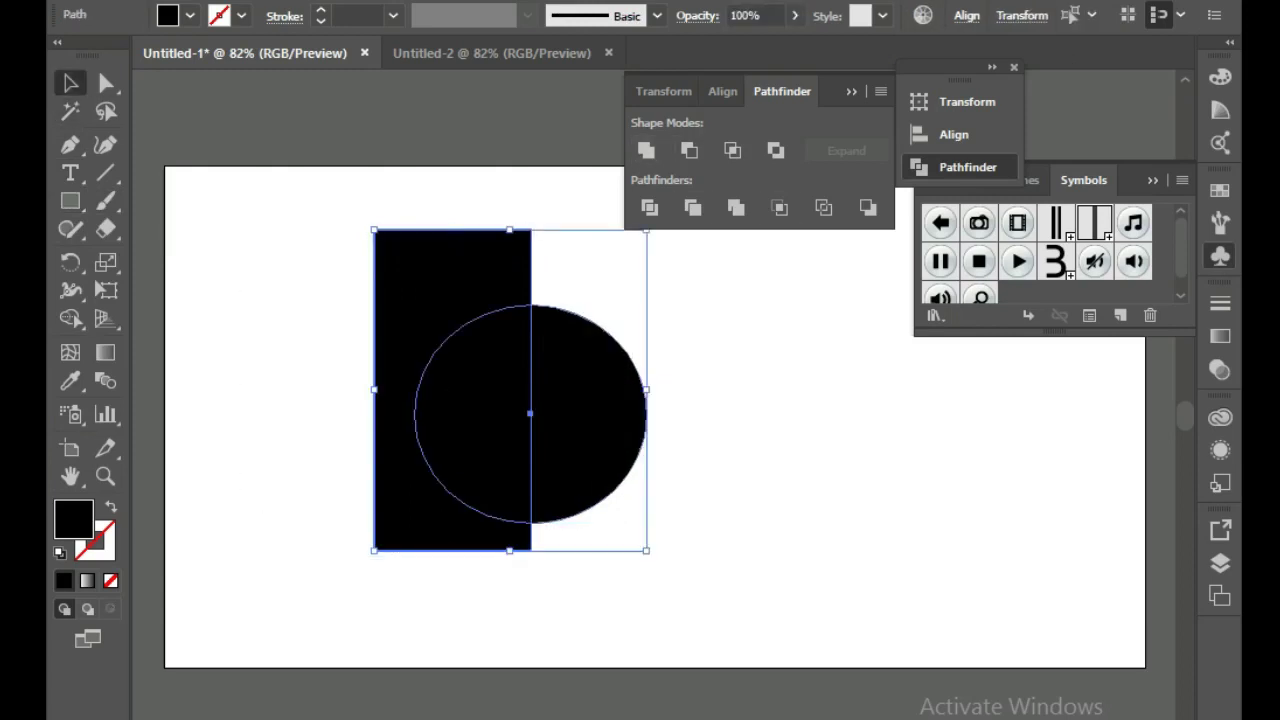
left_click(689, 150)
left_click(450, 400)
left_click(530, 393)
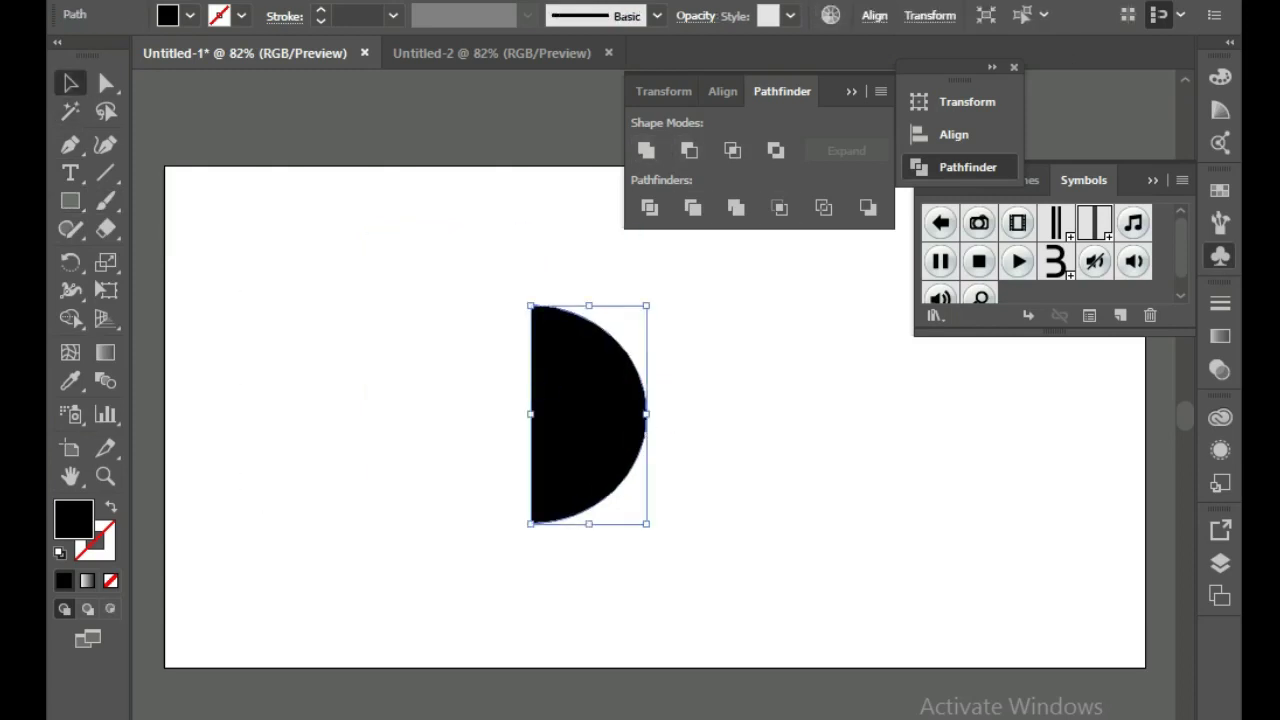
left_click(320, 0)
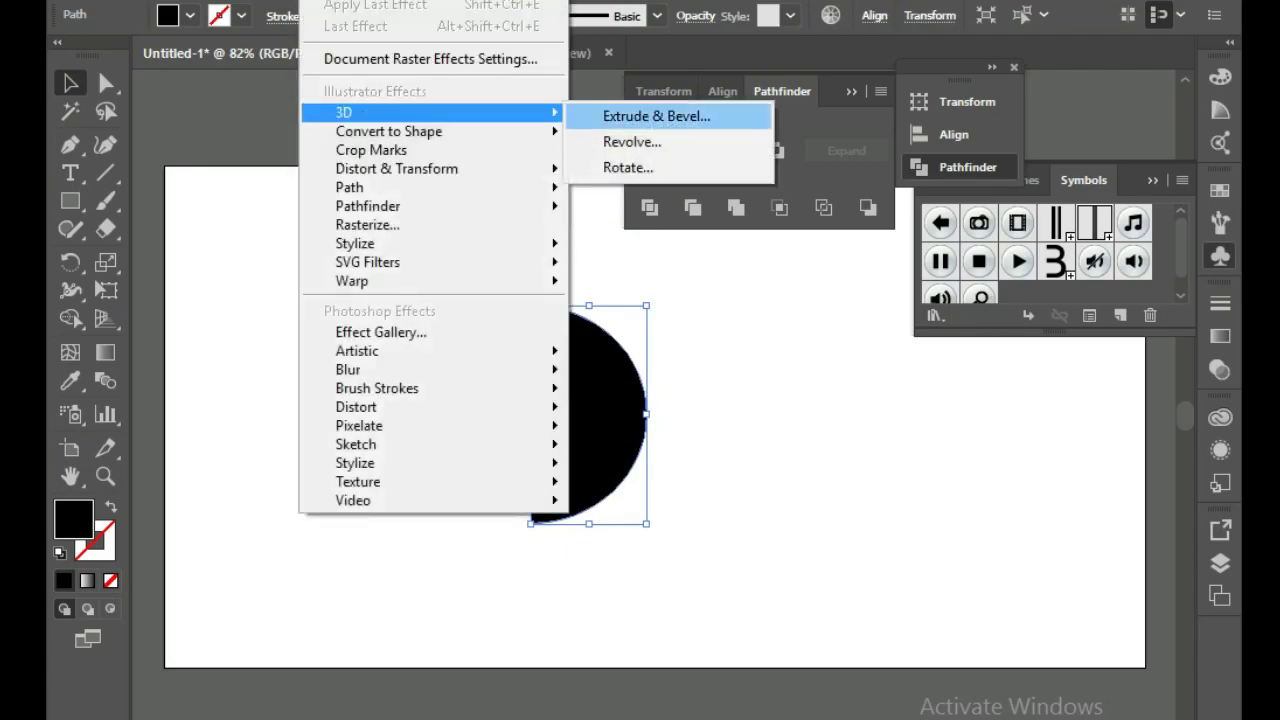
Preview Extrude & Bevel, then Revolve, on the half-disc and remove the applied revolve.
left_click(650, 114)
left_click(366, 631)
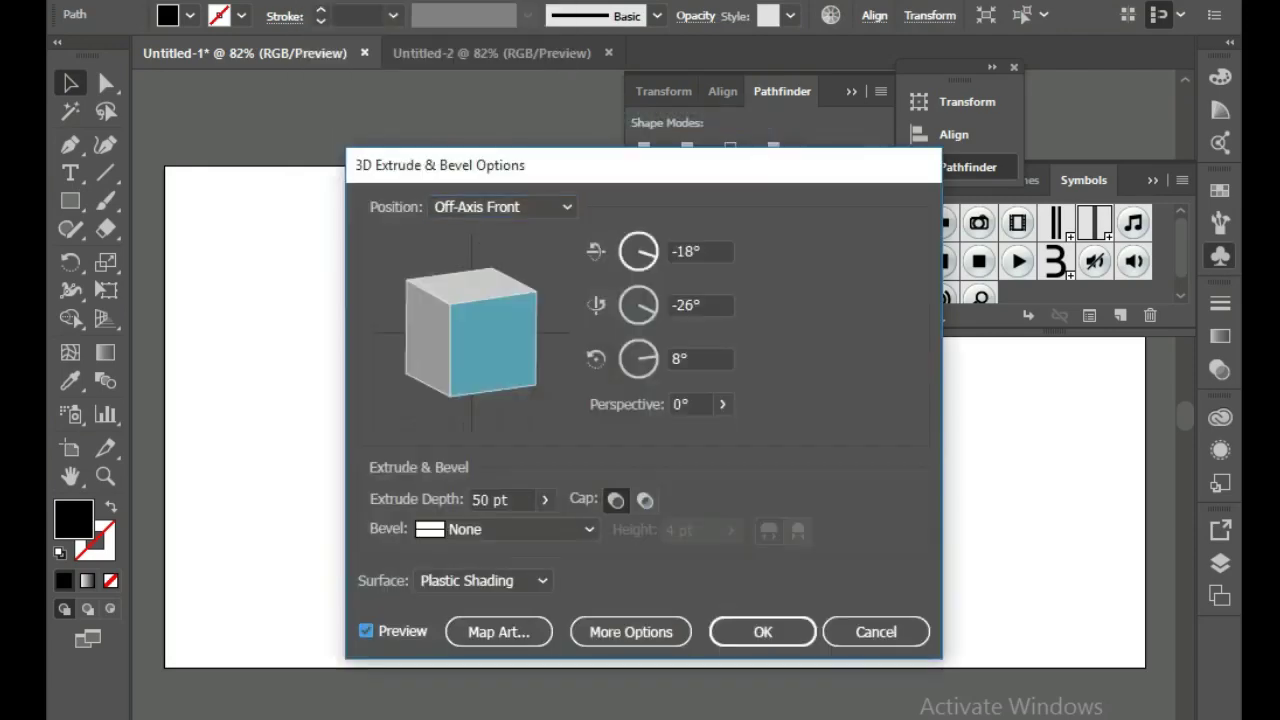
mouse_move(500, 165)
left_mouse_down()
mouse_move(149, 81)
mouse_move(735, 57)
mouse_move(747, 143)
left_mouse_up()
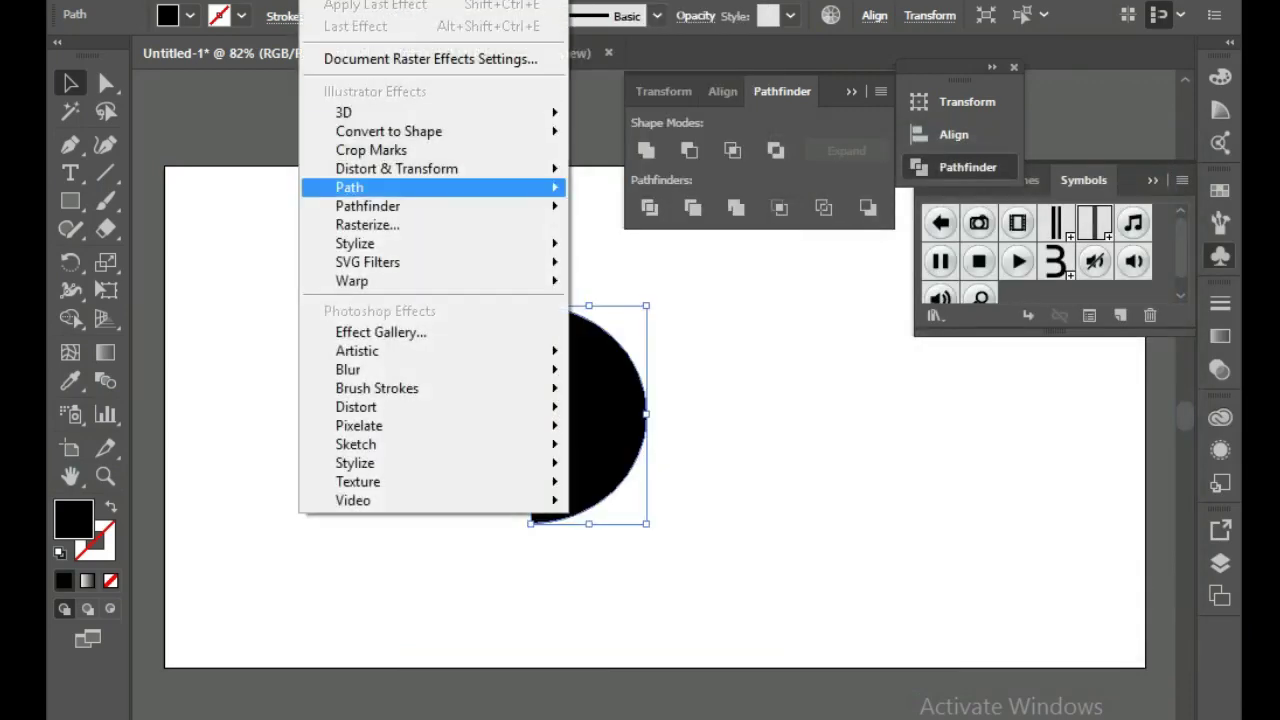
left_click(622, 140)
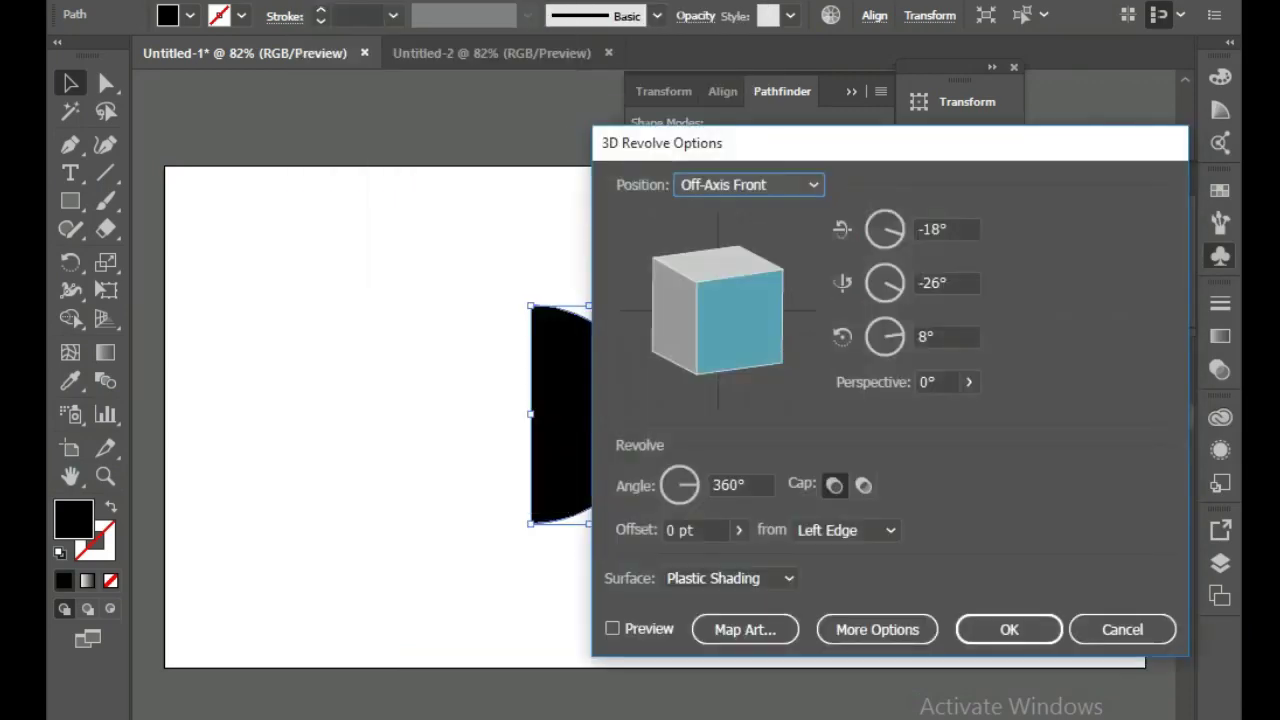
left_click(612, 628)
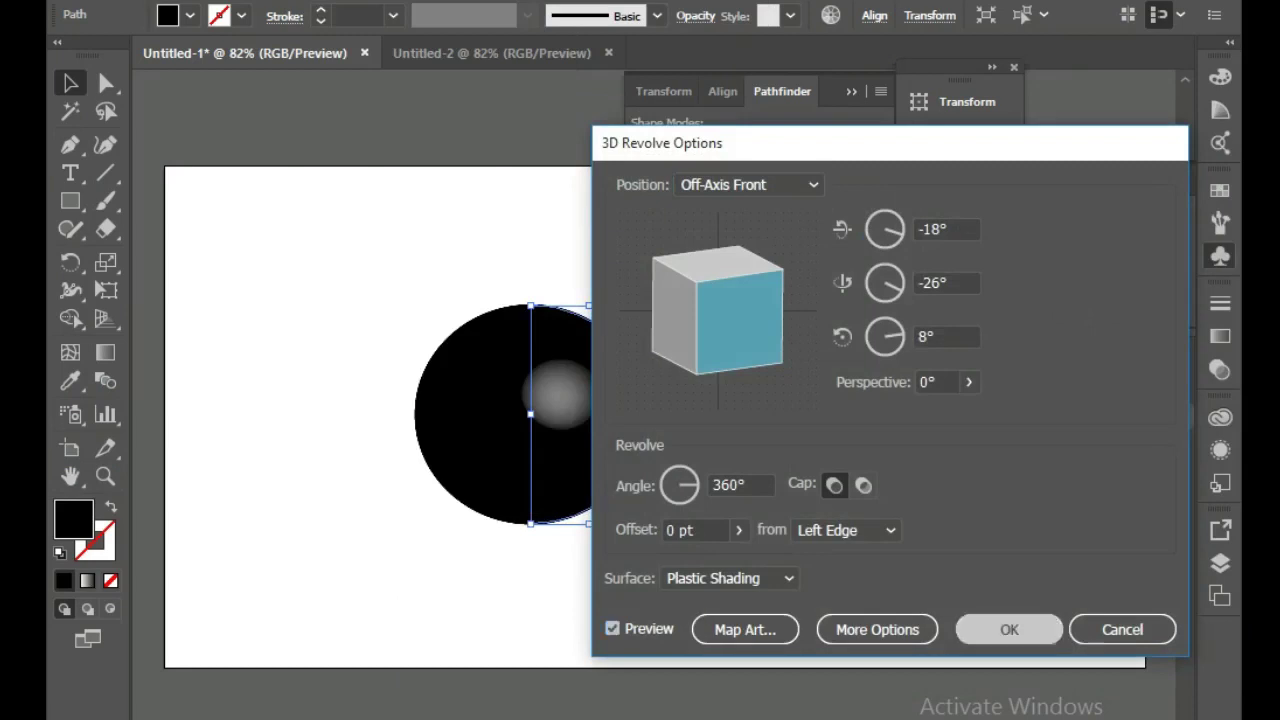
left_click(1009, 629)
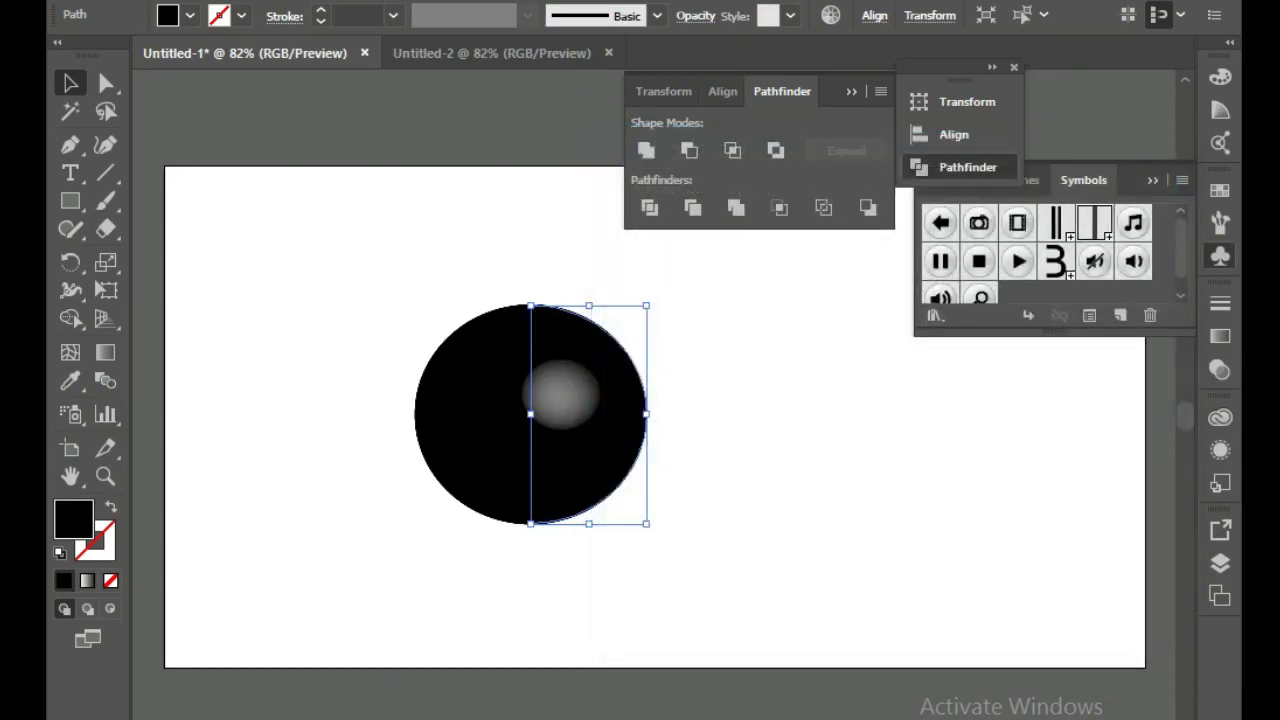
key("Delete")
Reopen Effect > 3D > Revolve and cancel it without applying.
key("alt+c")
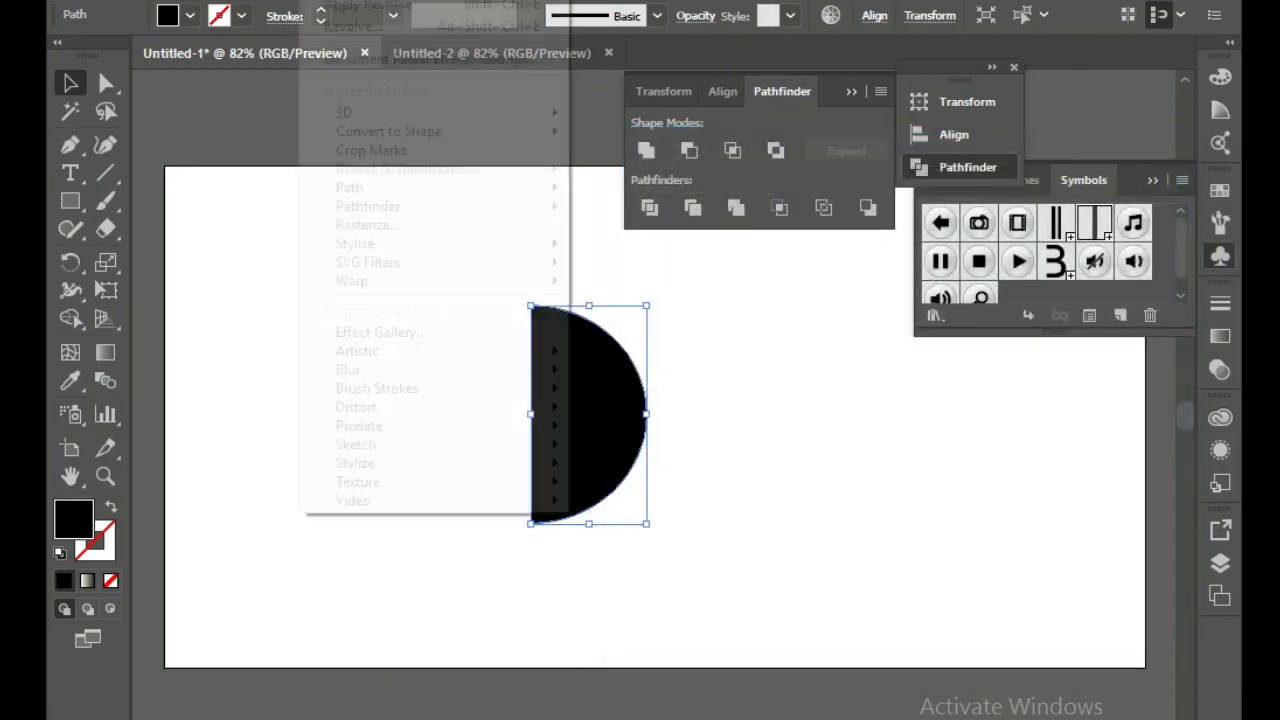
key("Up")
key("Right")
key("Down")
key("Return")
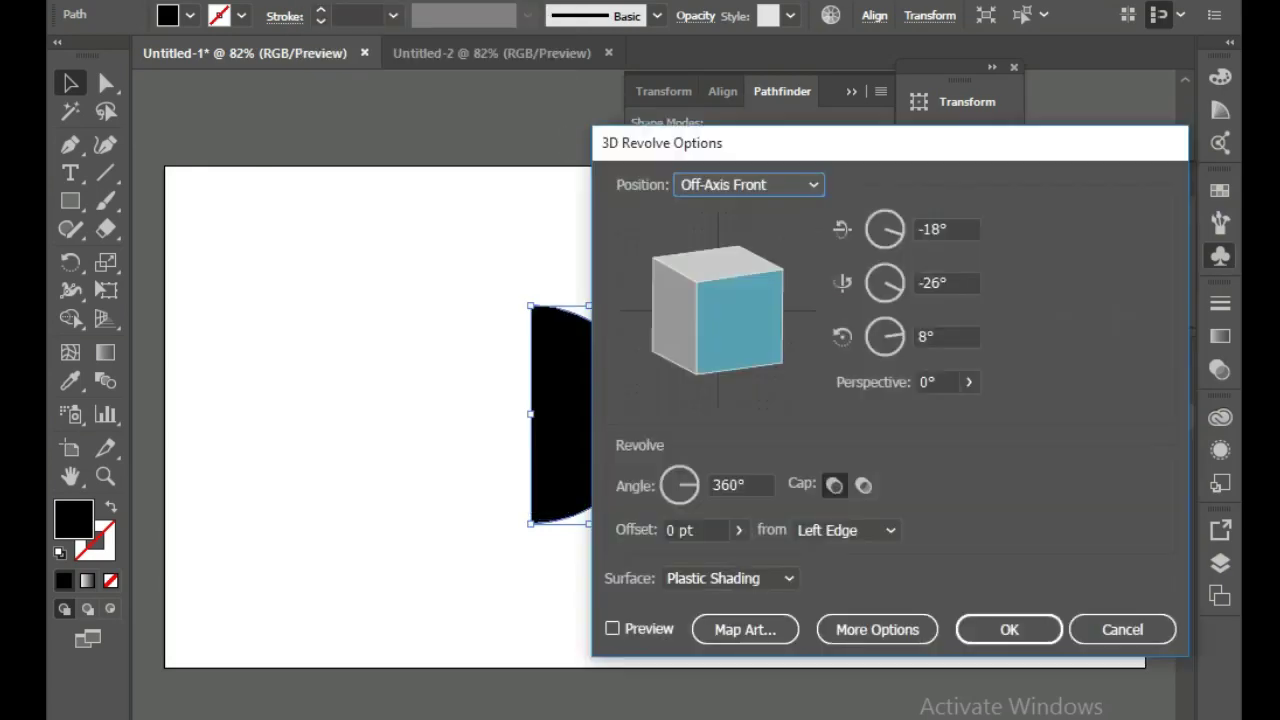
left_click(1122, 629)
Move the half-disc further left and preview it as a revolved 3D sphere.
left_click_drag(630, 410, 385, 402)
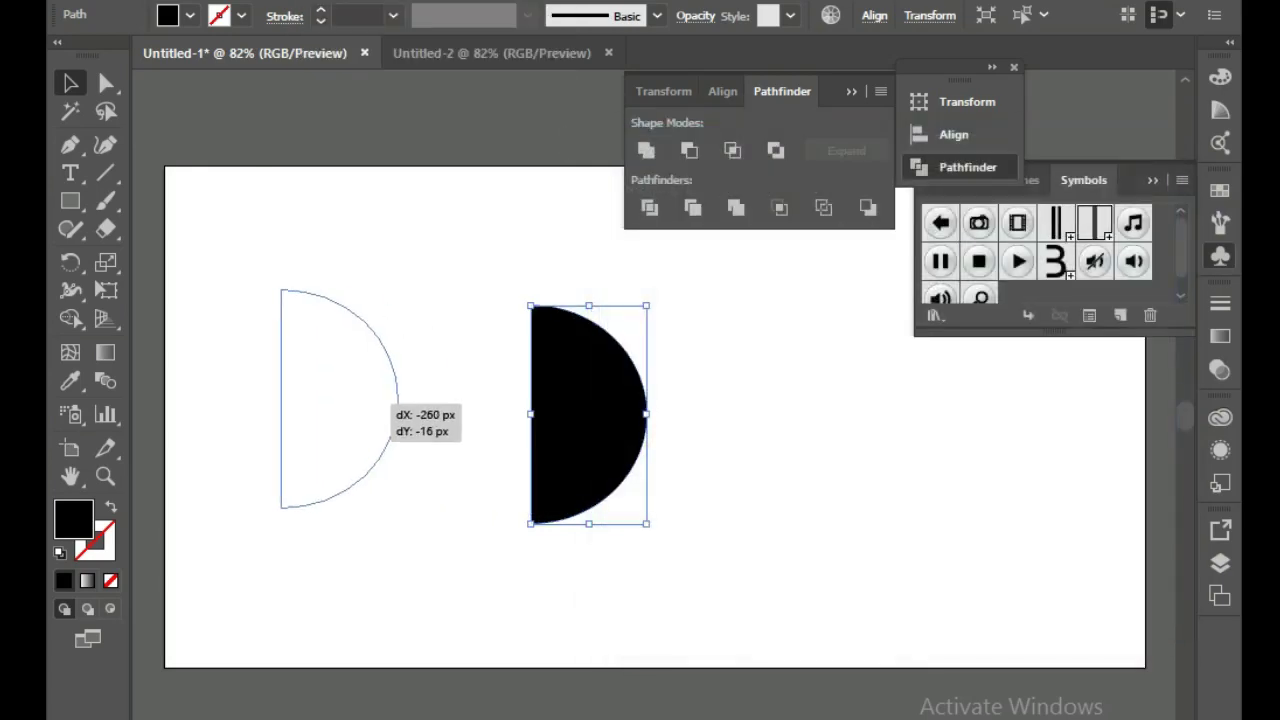
key("alt+c")
key("Down")
key("Right")
key("Down")
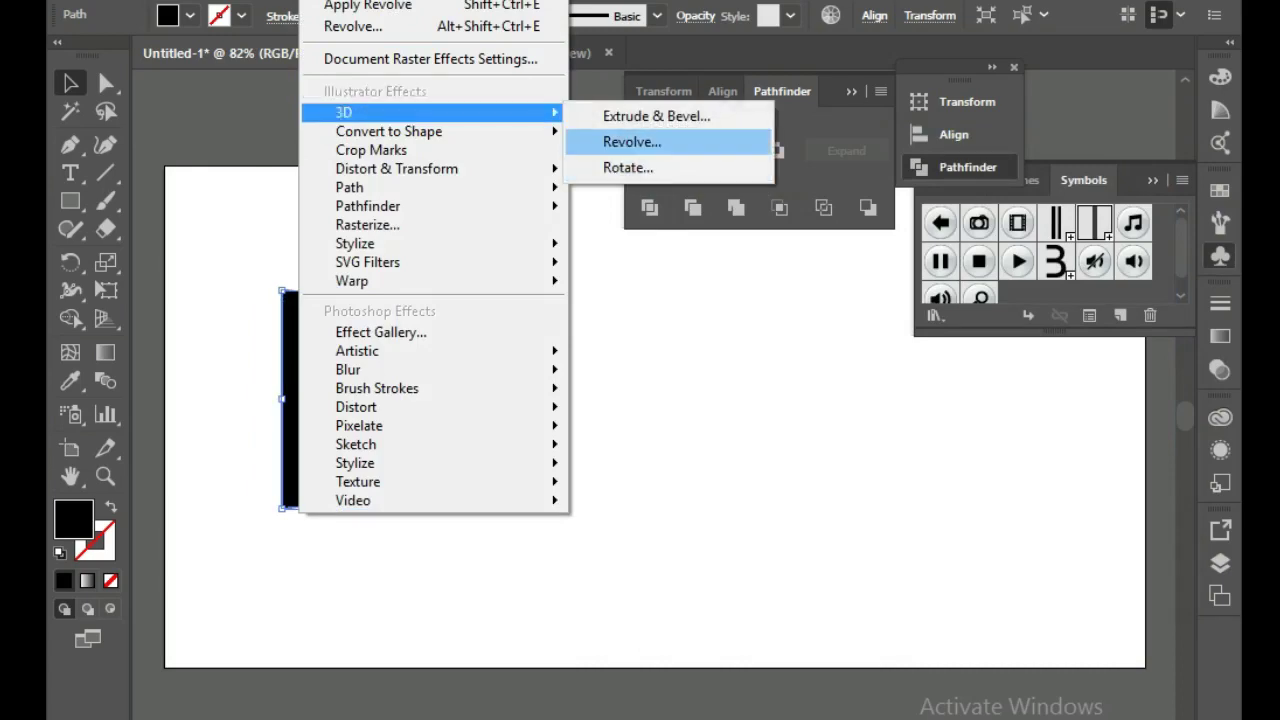
key("Return")
left_click(612, 628)
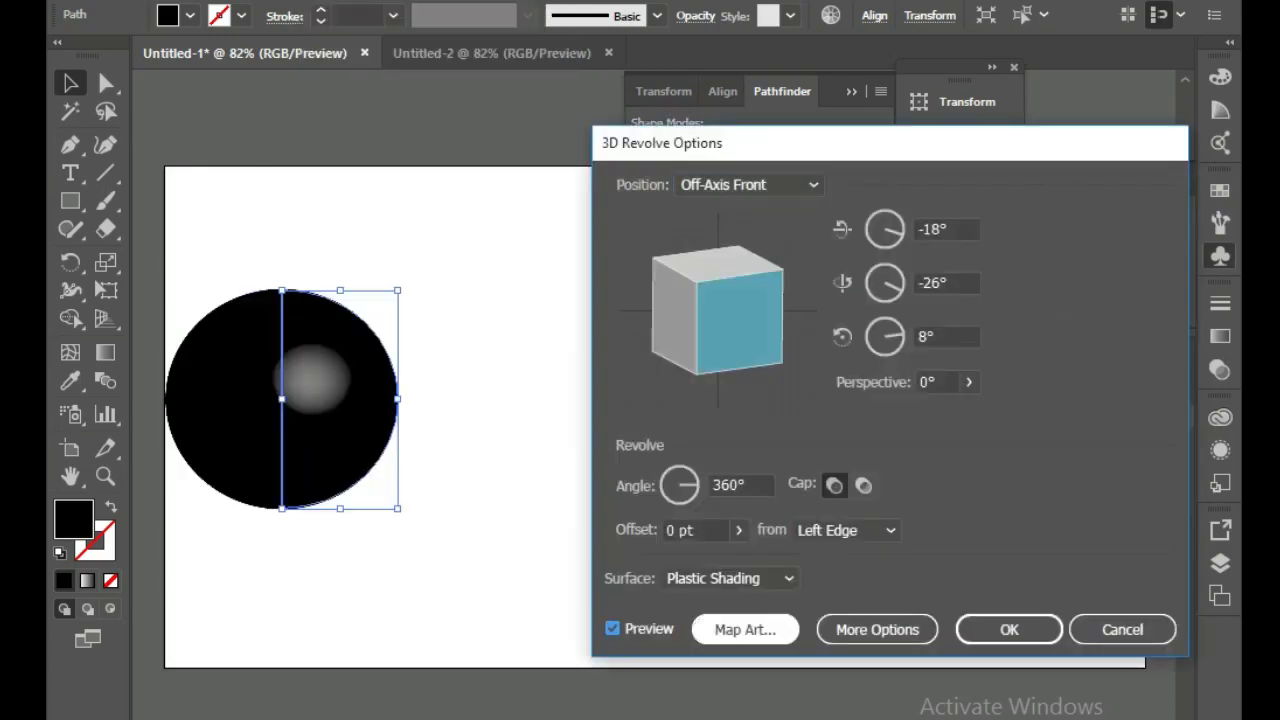
Map the strip symbol onto the sphere's first surface with Invisible Geometry enabled.
left_click(745, 629)
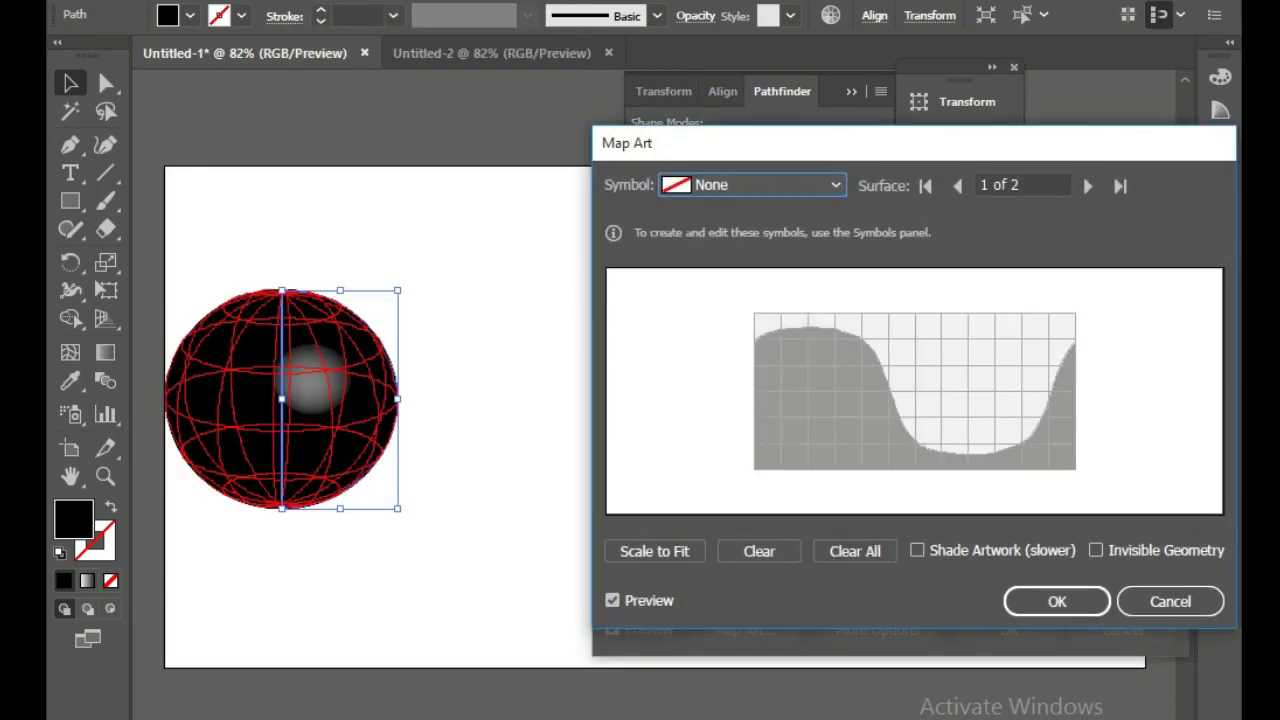
left_click(1096, 550)
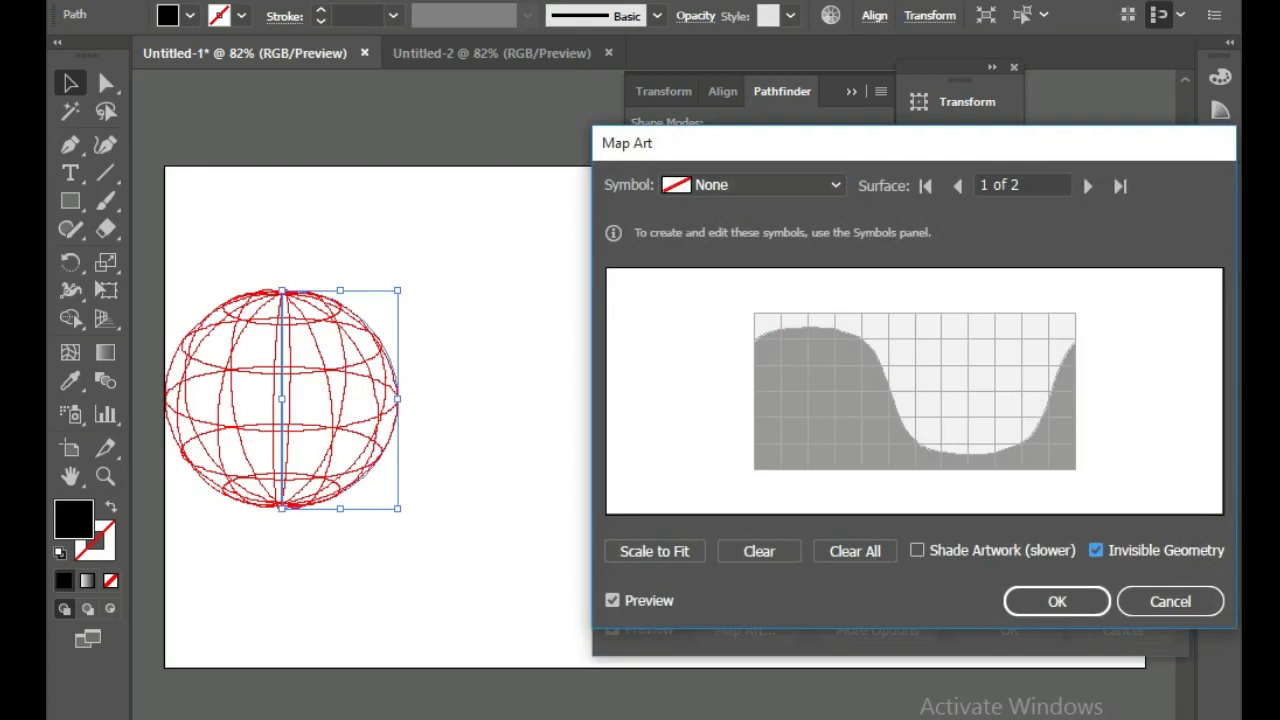
left_click(1120, 185)
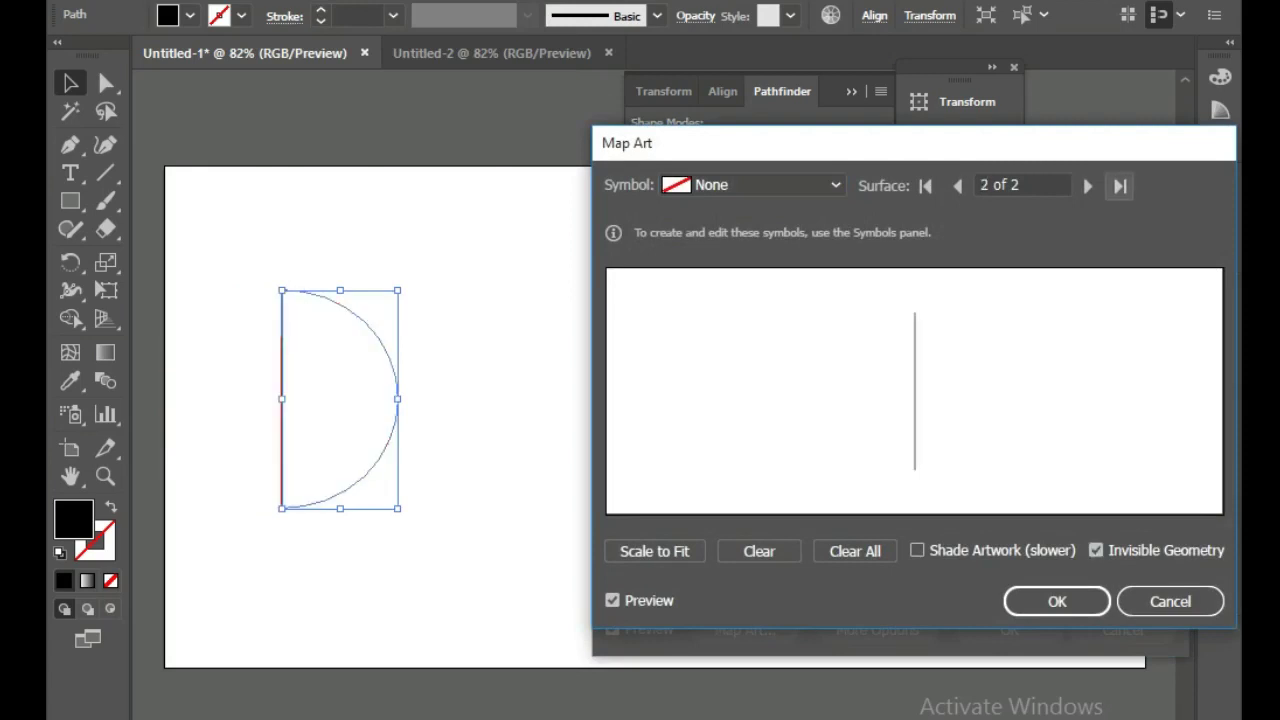
left_click(957, 185)
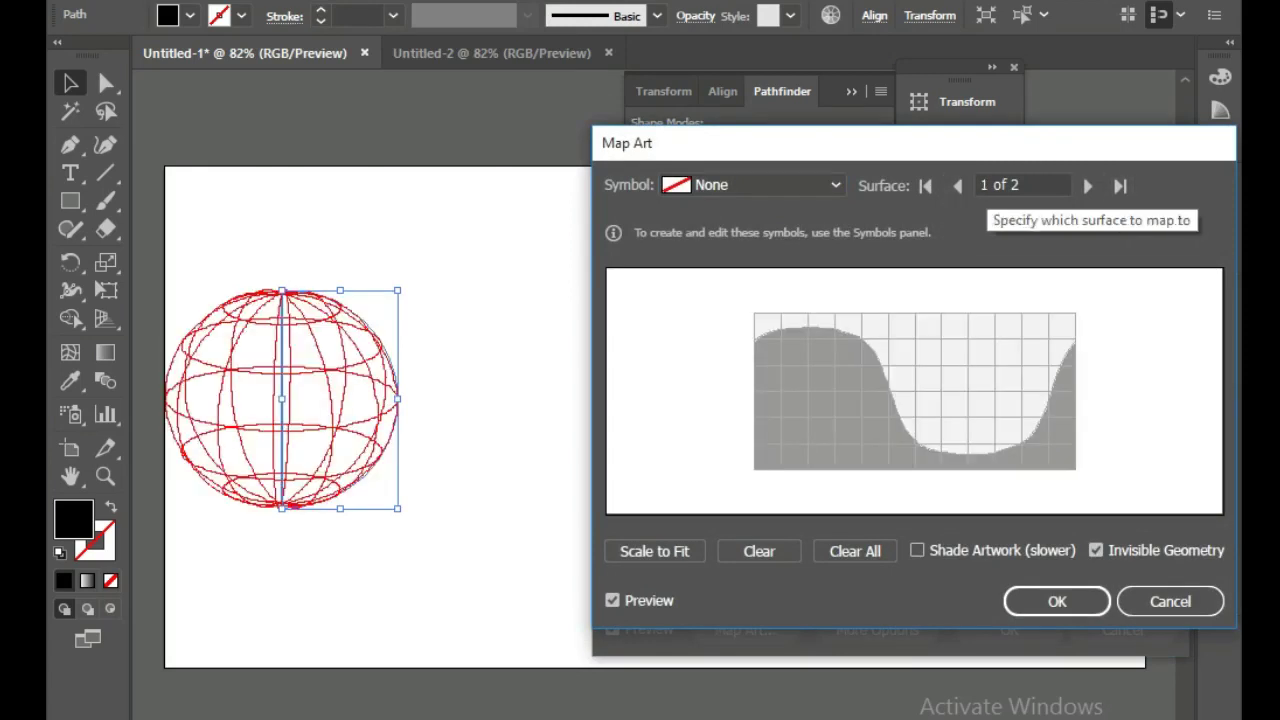
left_click(1088, 185)
left_click(957, 185)
left_click(760, 185)
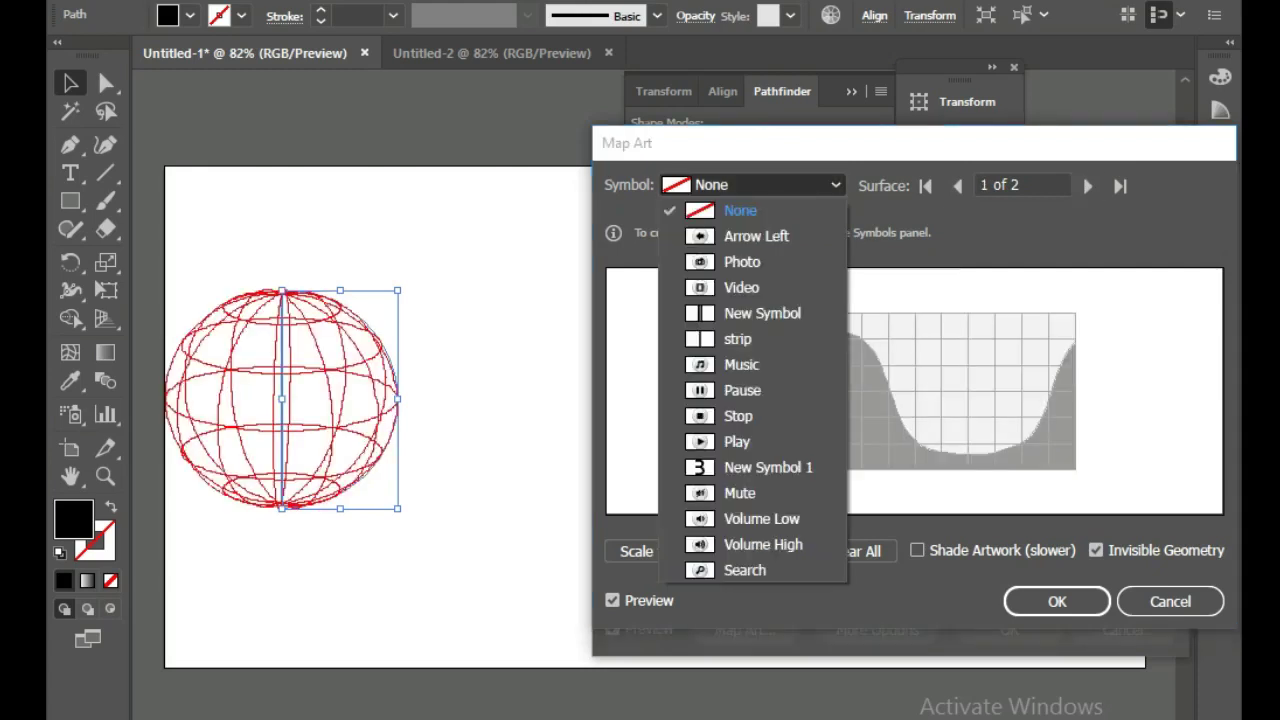
left_click(740, 339)
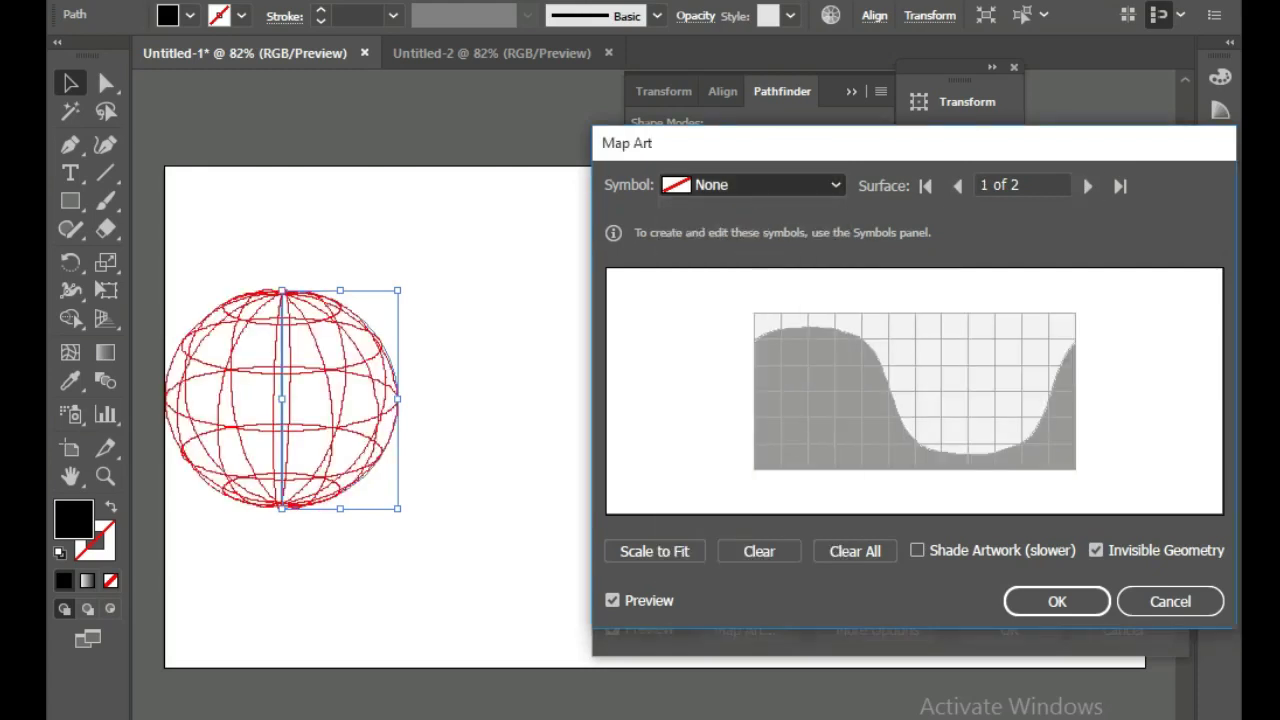
Scale, move and rotate the mapped strip into a diagonal S-curve band, then confirm.
left_click_drag(921, 444, 932, 441)
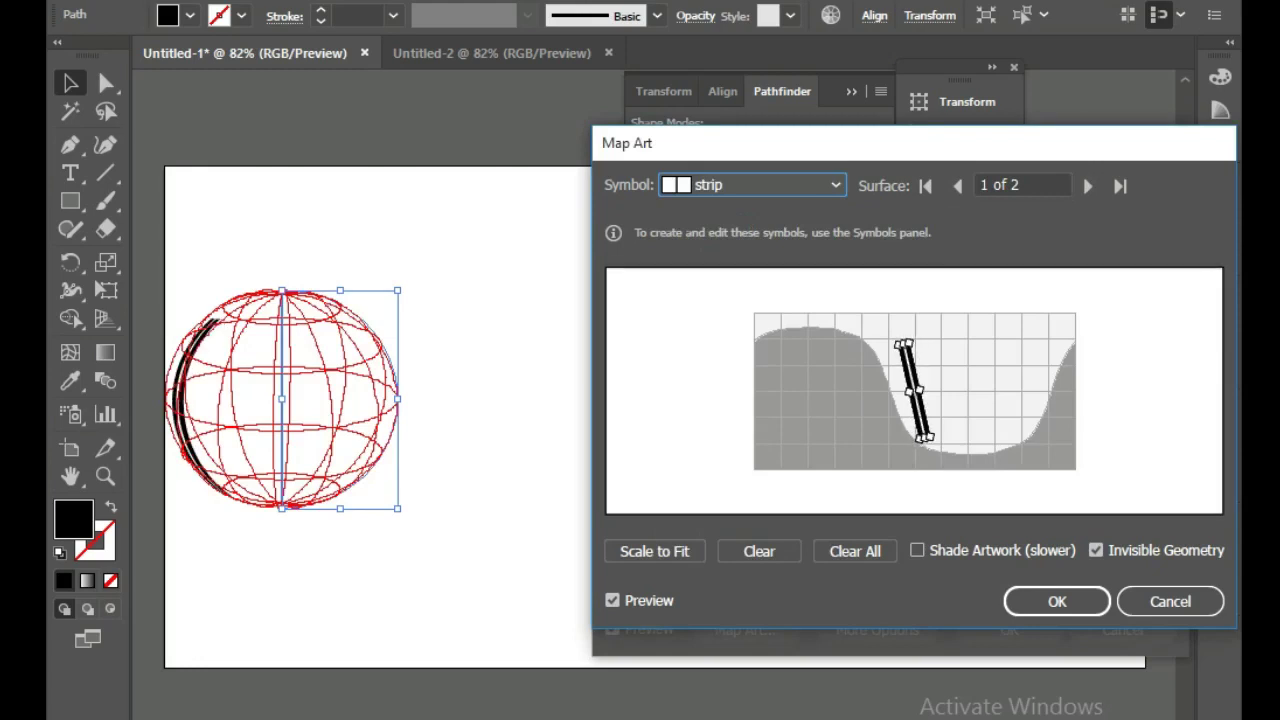
left_click_drag(912, 390, 938, 390)
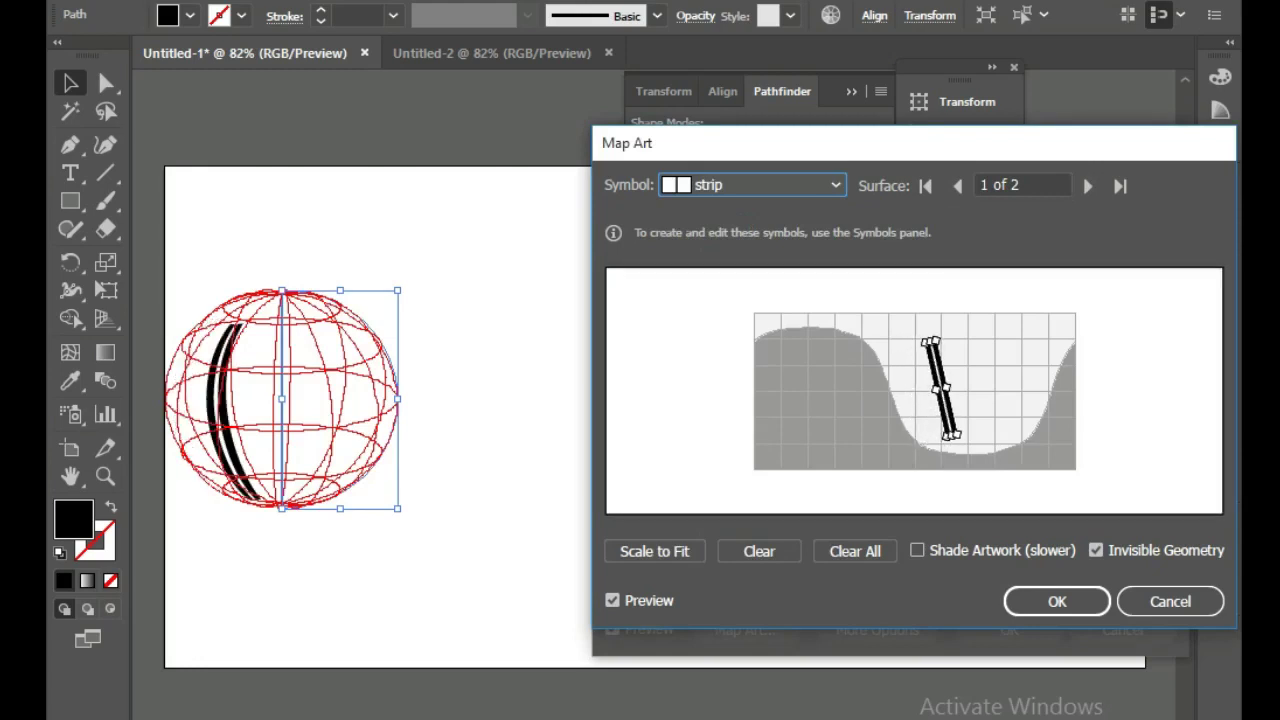
left_click_drag(930, 341, 925, 316)
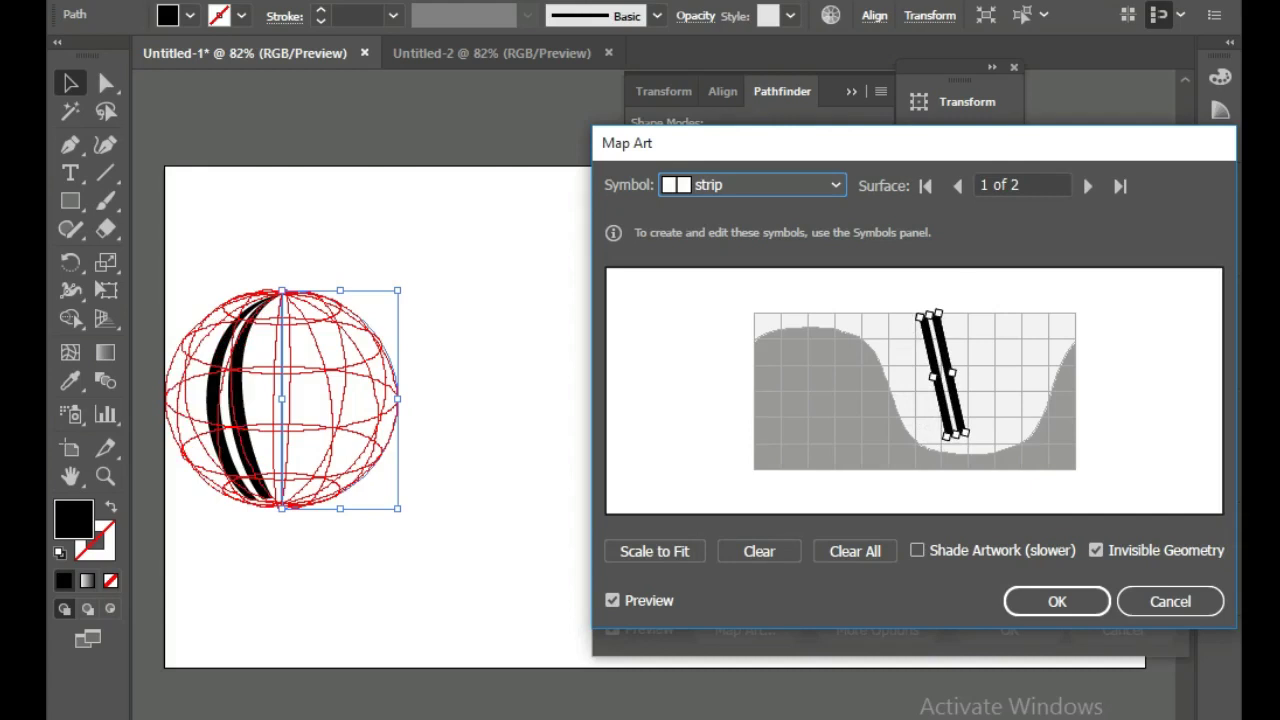
left_click_drag(946, 436, 932, 455)
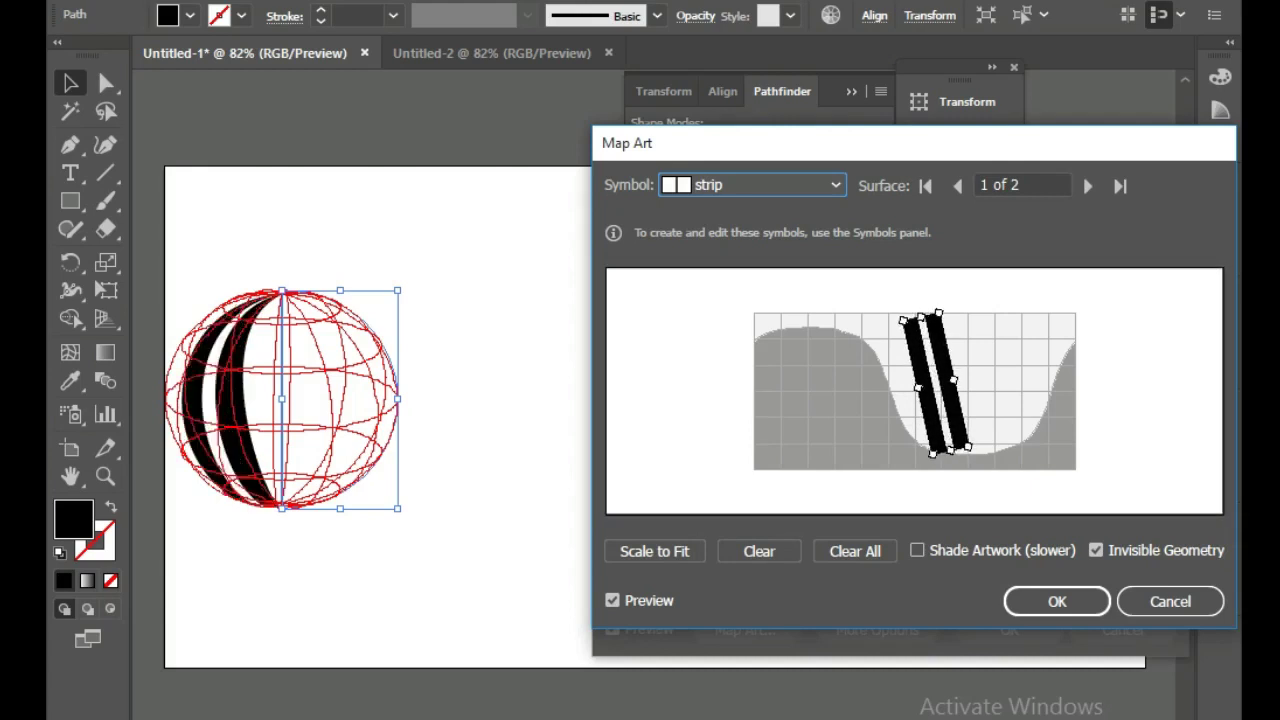
left_click_drag(968, 447, 963, 431)
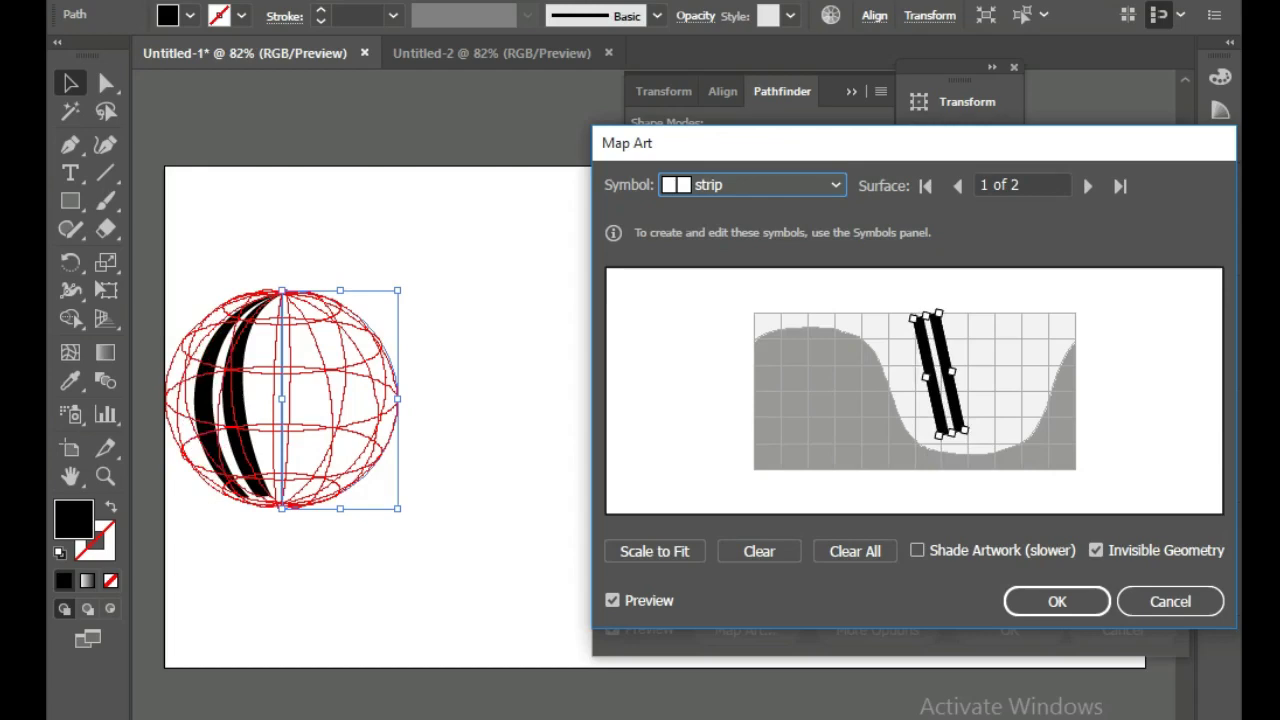
left_click_drag(906, 305, 962, 308)
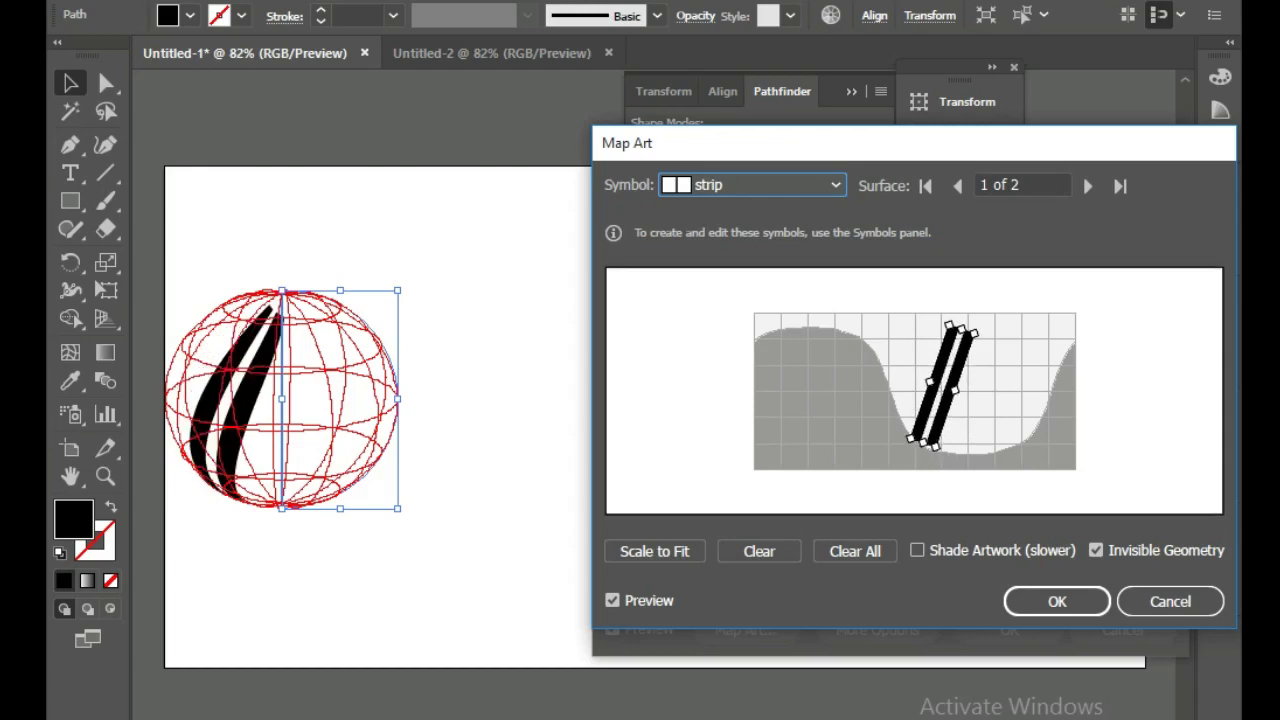
left_click_drag(938, 375, 962, 385)
left_click_drag(980, 327, 993, 287)
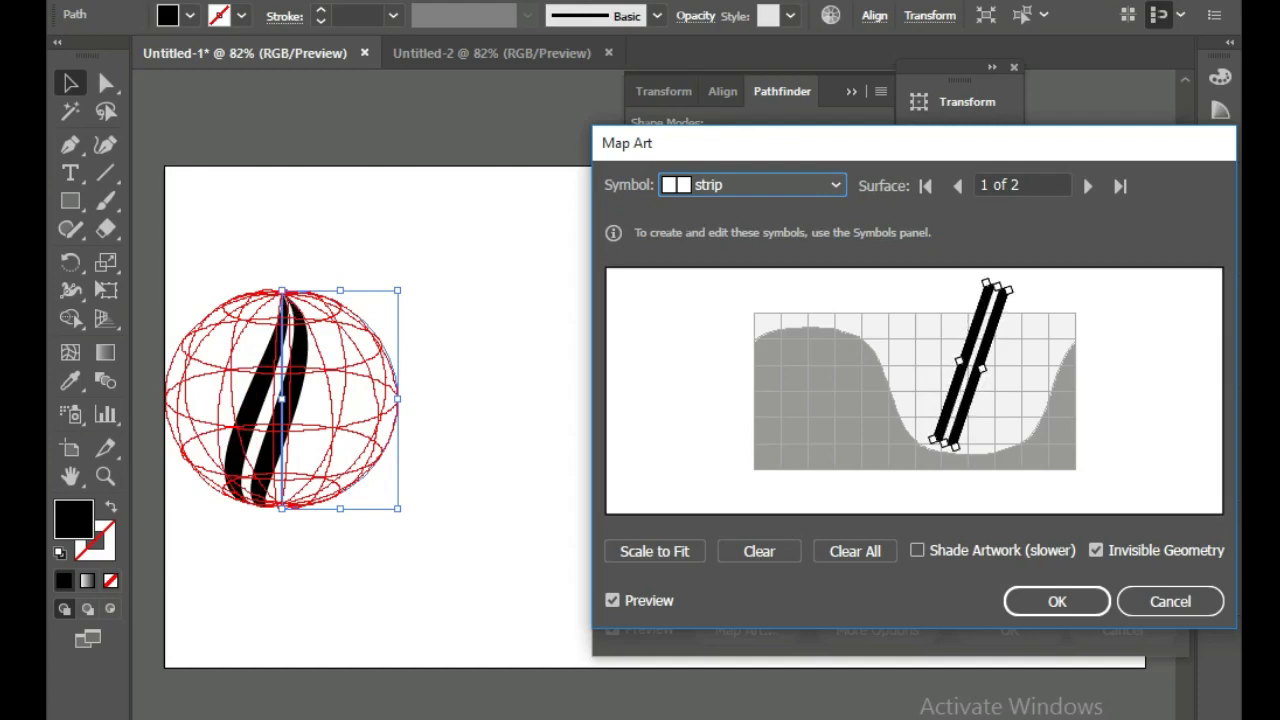
mouse_move(945, 442)
left_mouse_down()
mouse_move(951, 457)
mouse_move(933, 470)
left_mouse_up()
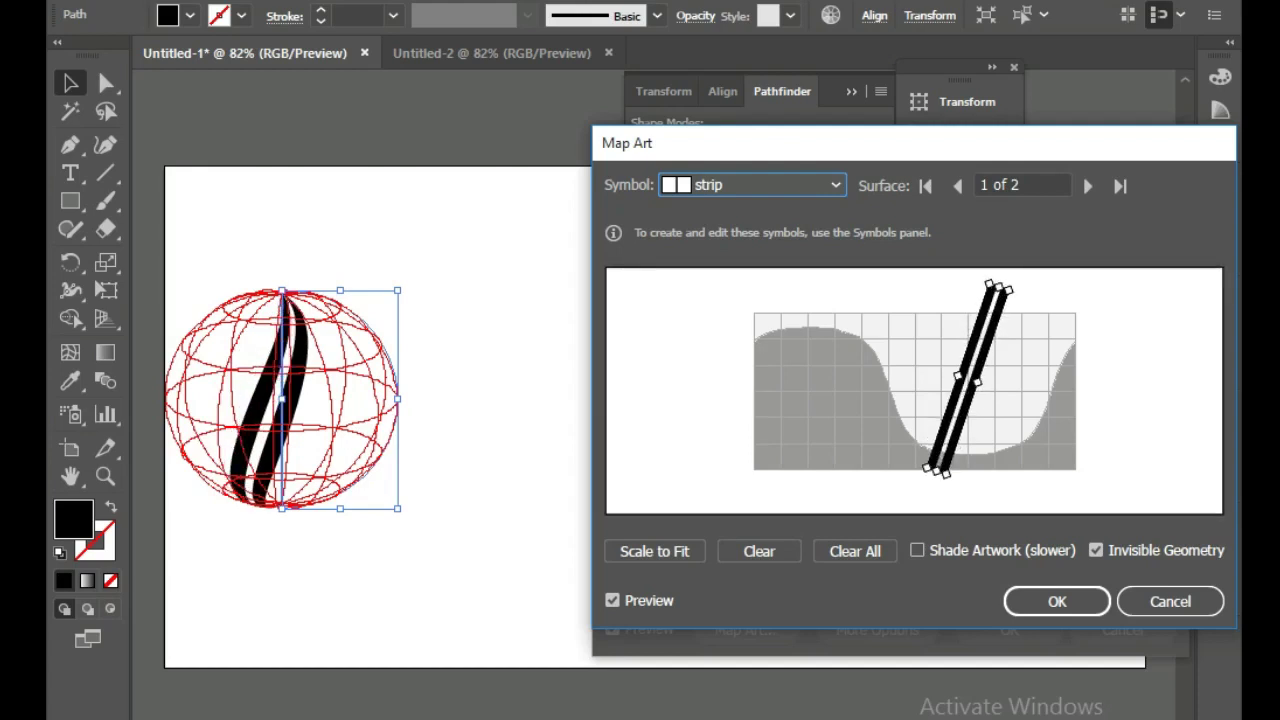
left_click_drag(967, 378, 953, 396)
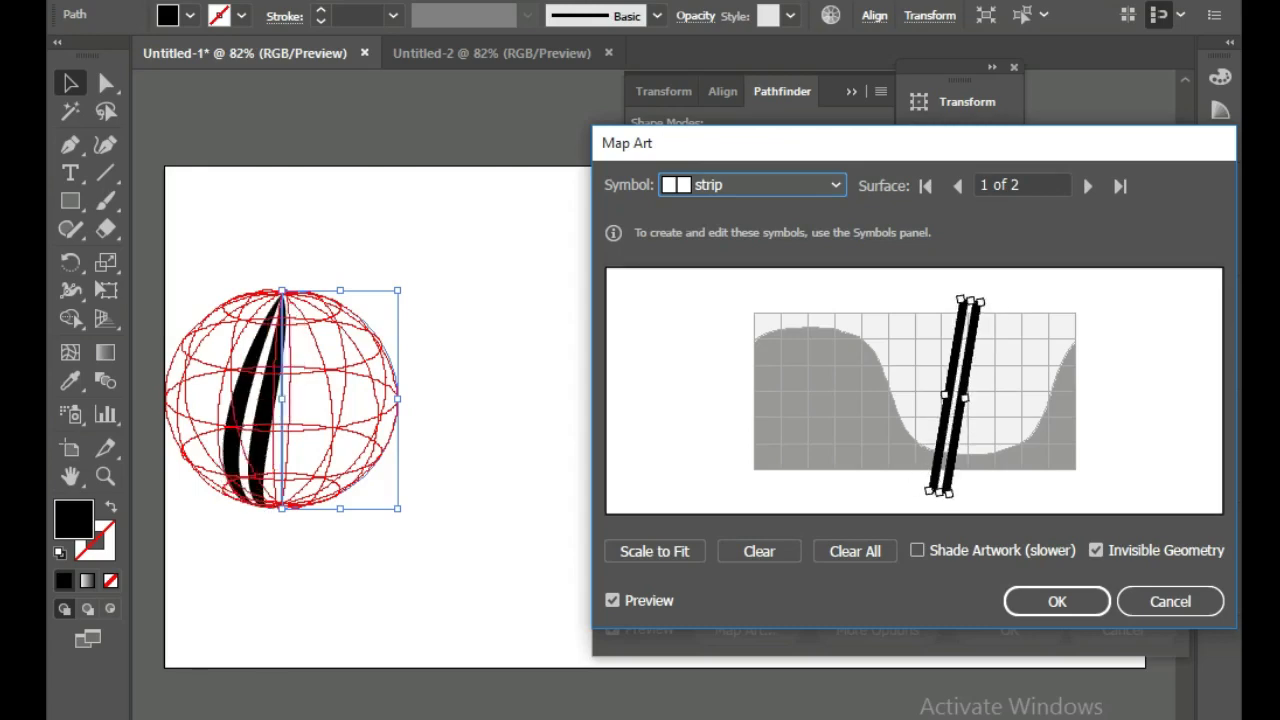
left_click_drag(998, 296, 1016, 312)
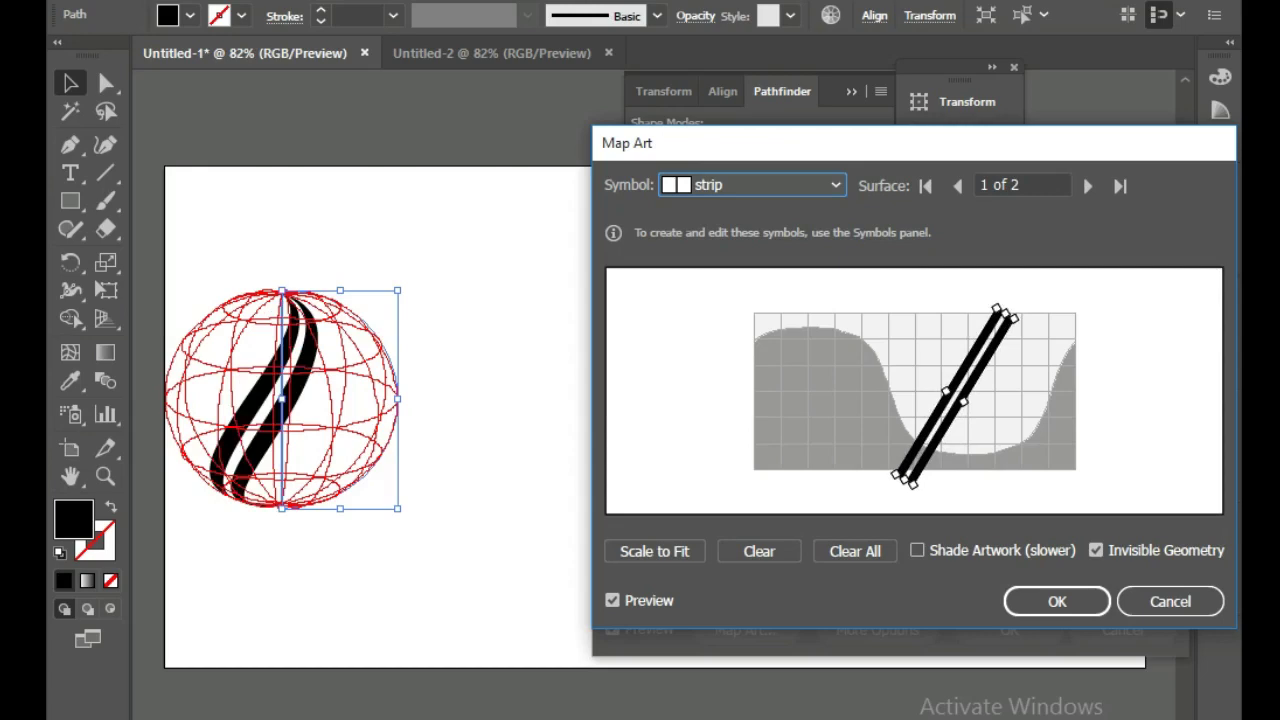
left_click(1057, 601)
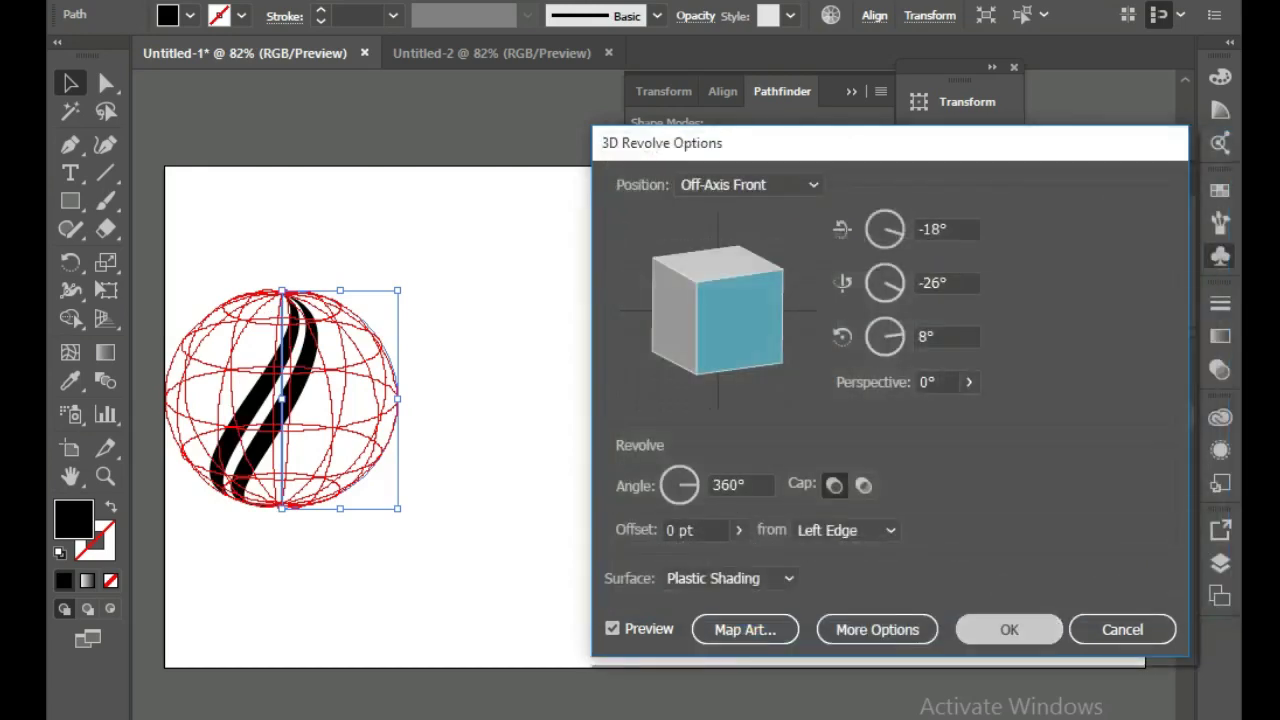
Apply the 3D Revolve and expand the sphere's appearance into editable paths.
left_click(1008, 628)
key("ctrl+shift+a")
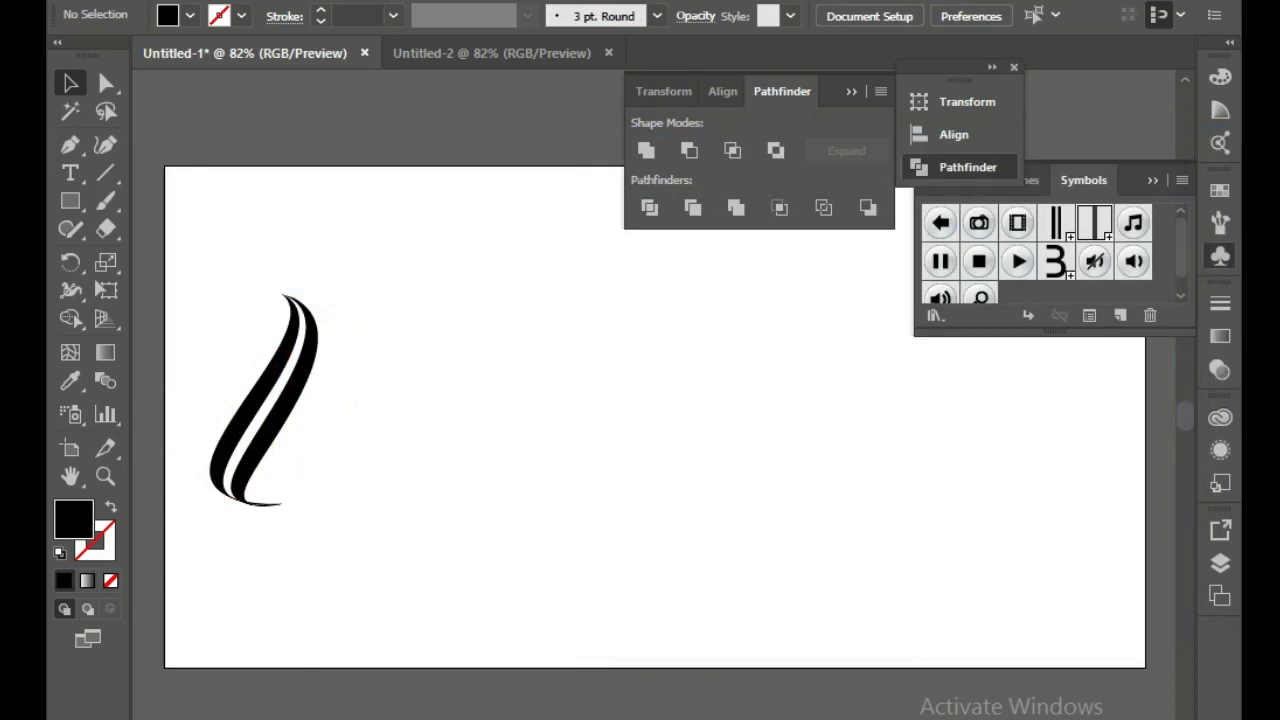
key("ctrl+a")
key("alt+o")
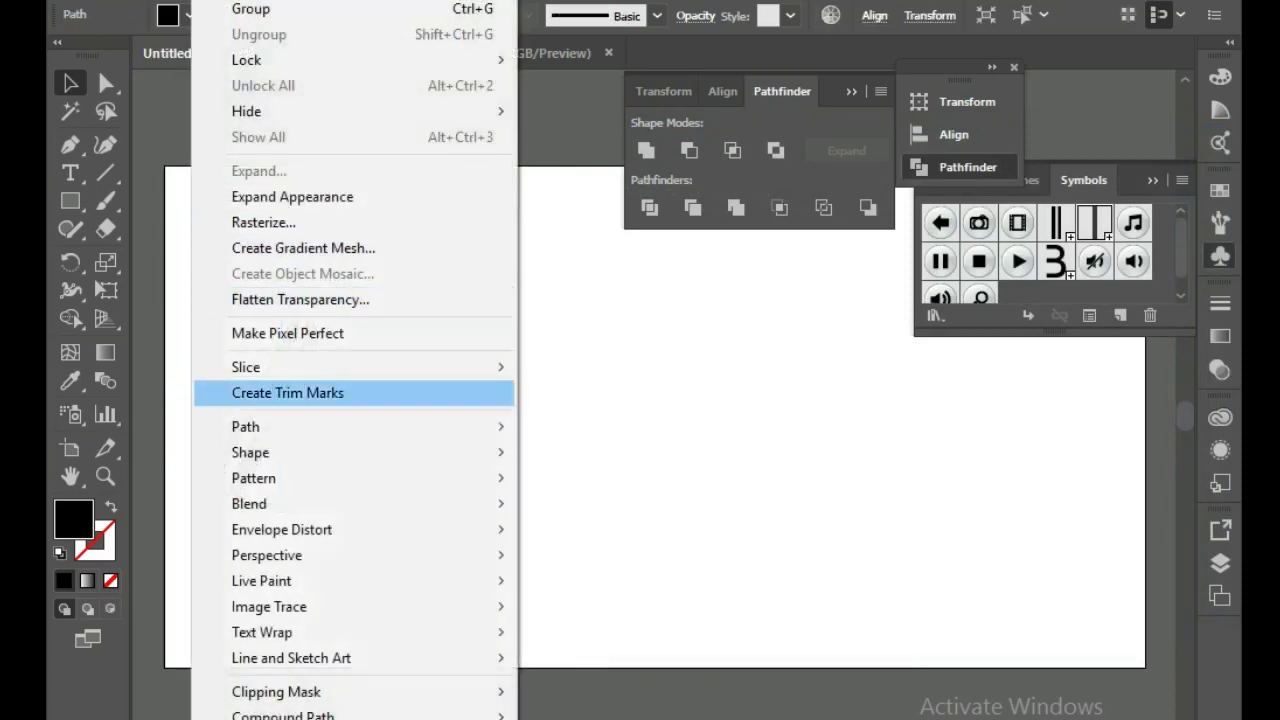
key("Return")
key("ctrl+shift+a")
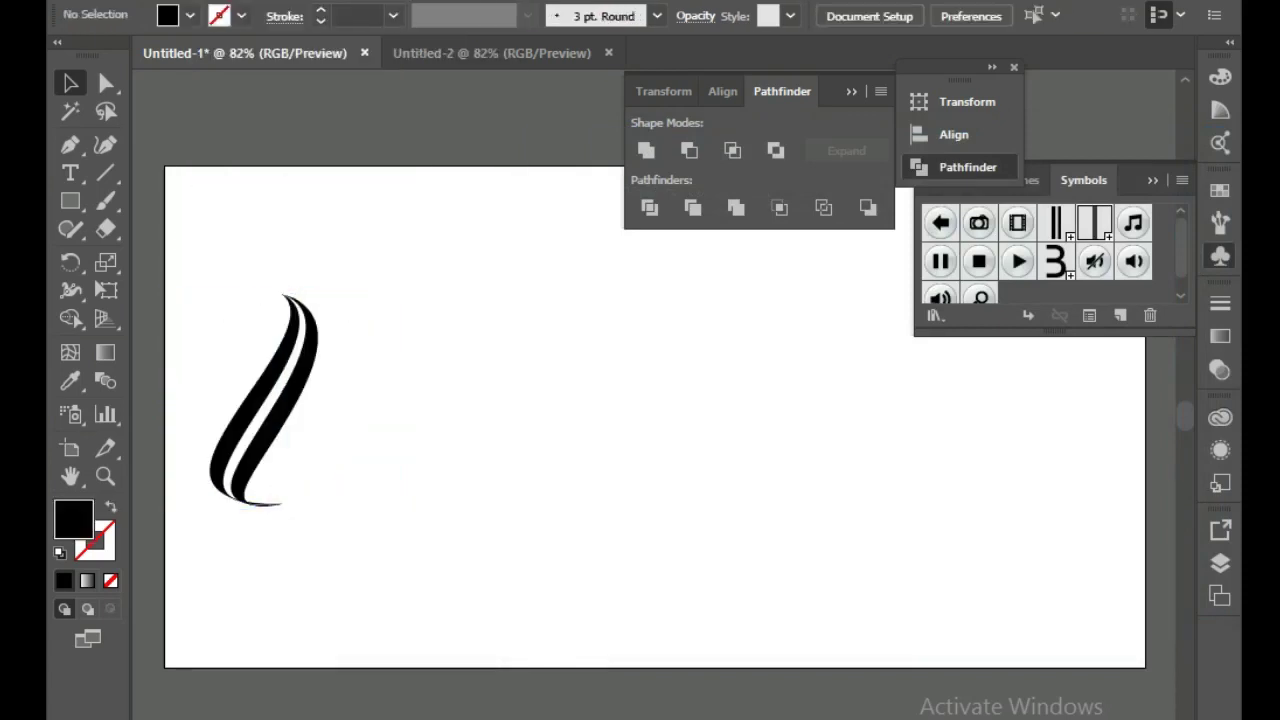
key("ctrl+a")
Ungroup the expanded artwork twice, then select all and make a clipping mask.
right_click(305, 431)
left_click(372, 598)
right_click(320, 408)
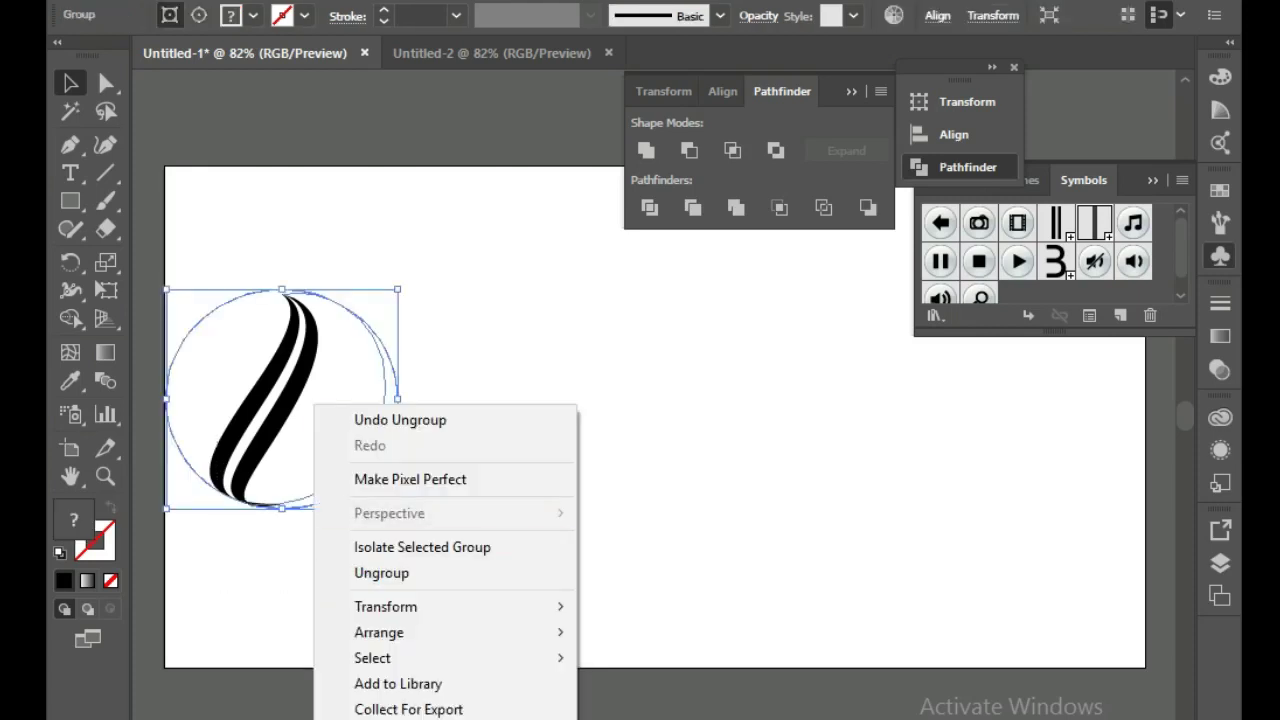
left_click(372, 570)
key("ctrl+shift+a")
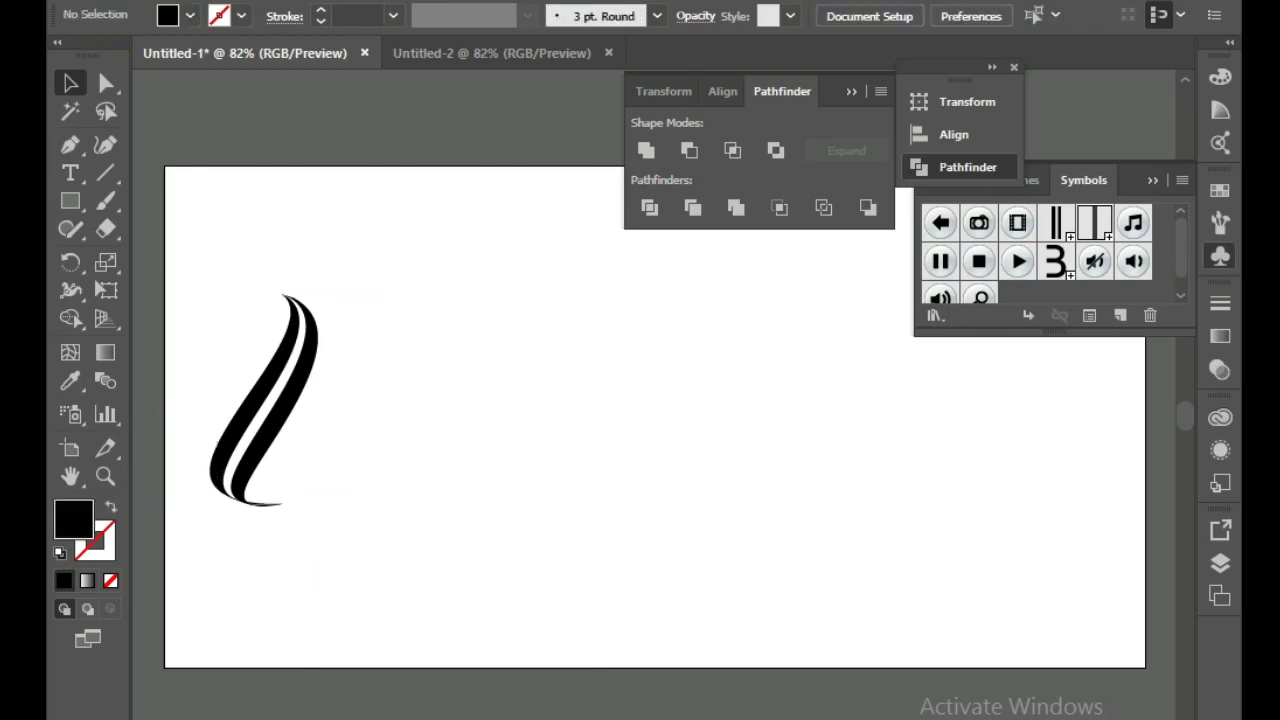
key("ctrl+a")
key("ctrl+7")
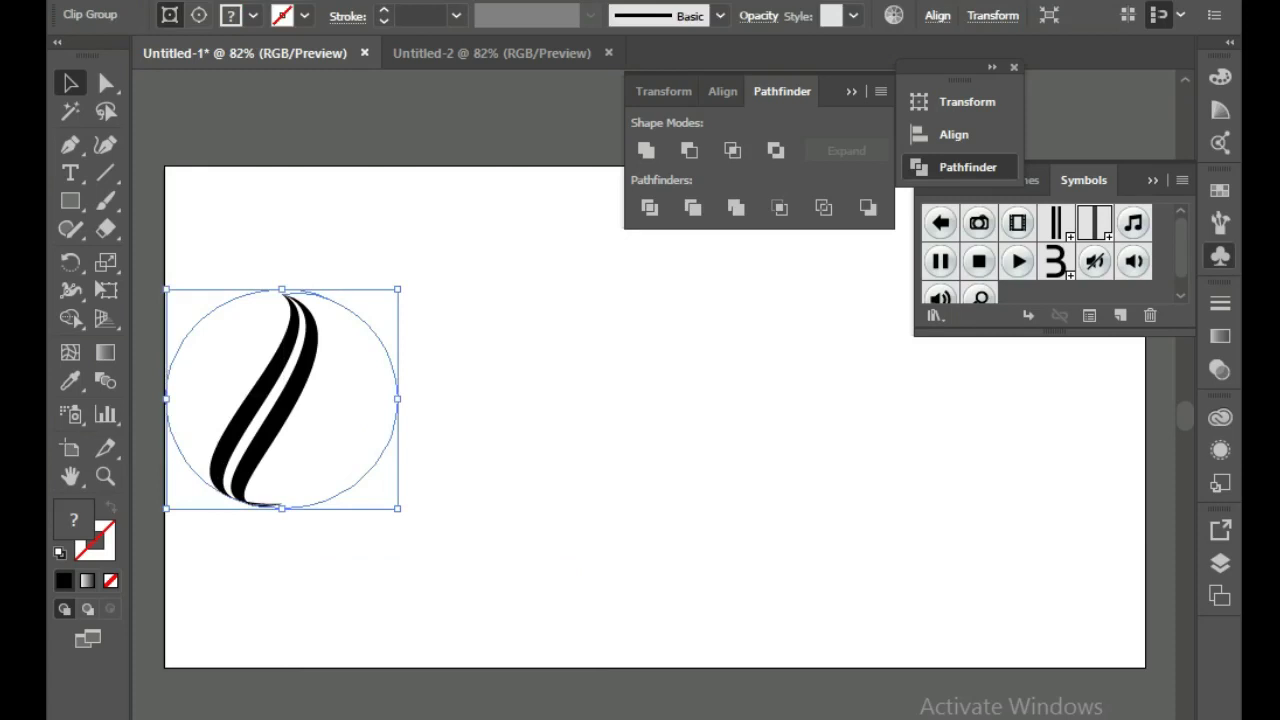
key("ctrl+z")
key("ctrl+shift+z")
Release the clipping mask and delete the leftover circle outline, leaving the black stripes.
right_click(337, 455)
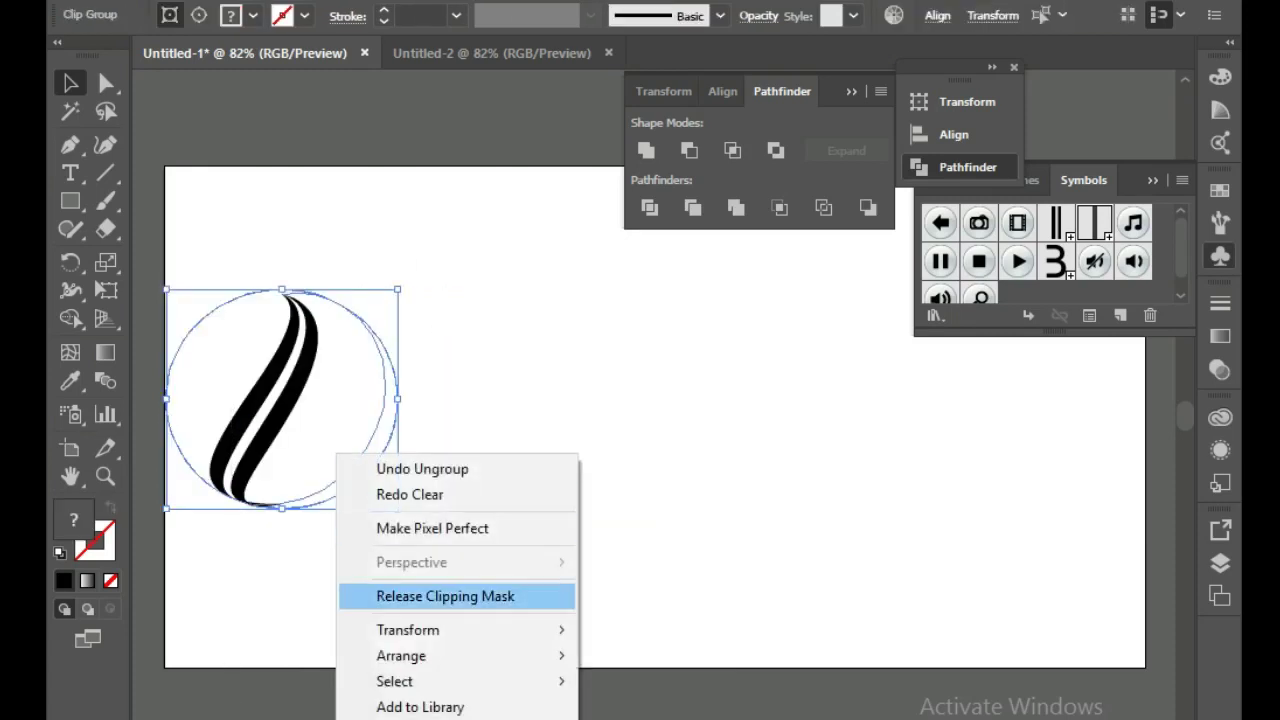
left_click(445, 596)
left_click_drag(355, 291, 436, 555)
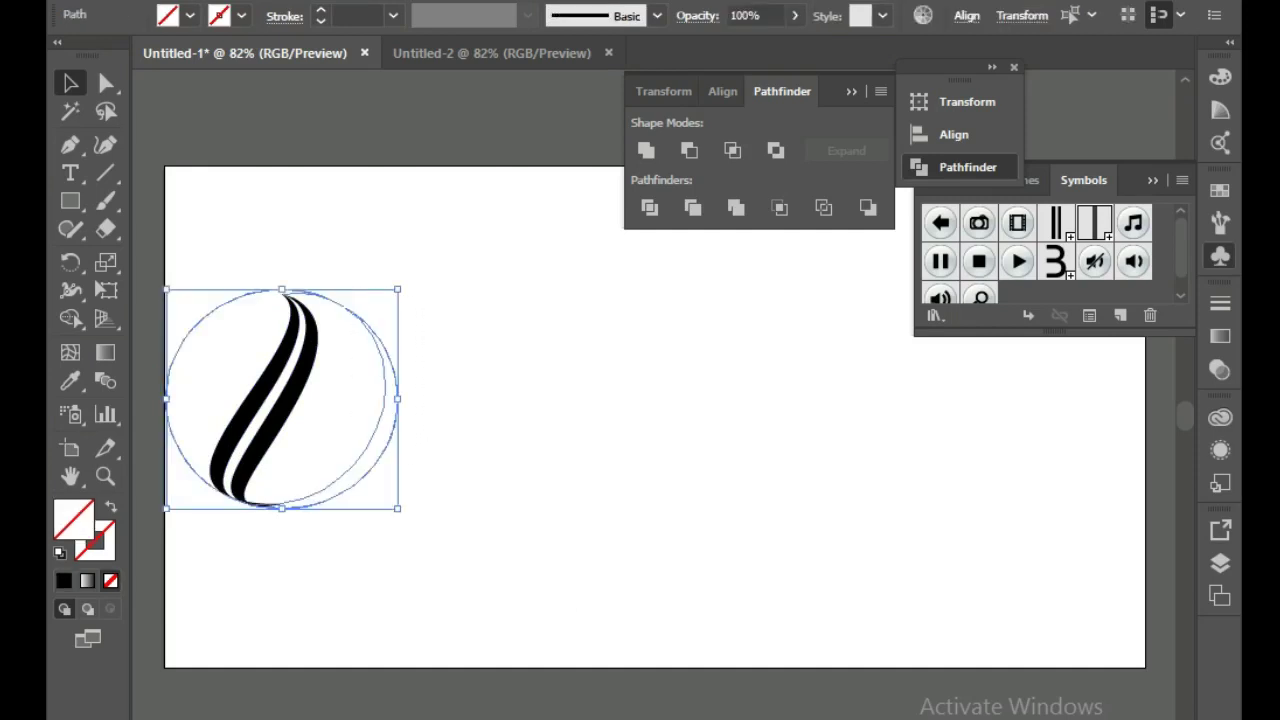
key("Delete")
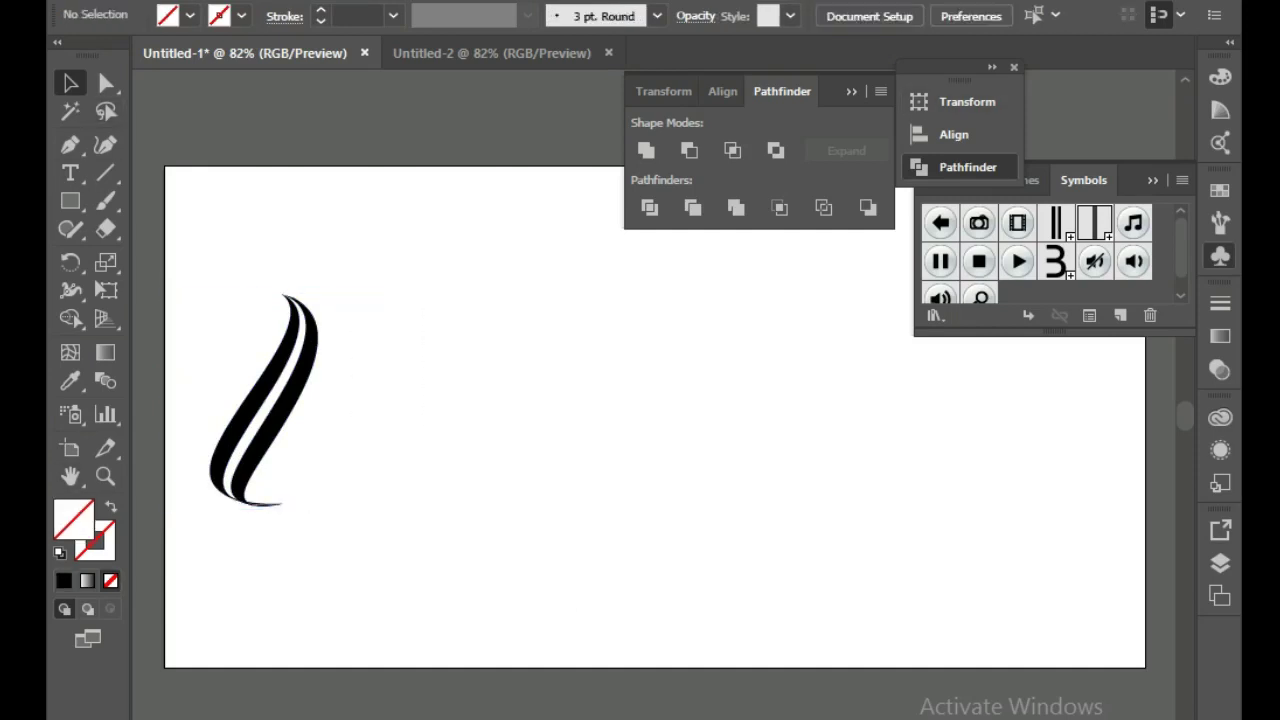
left_click_drag(70, 201, 143, 254)
Draw a new circle beside the stripes and move it slightly left.
mouse_move(425, 303)
left_mouse_down()
mouse_move(617, 494)
mouse_move(601, 488)
left_mouse_up()
left_click(70, 84)
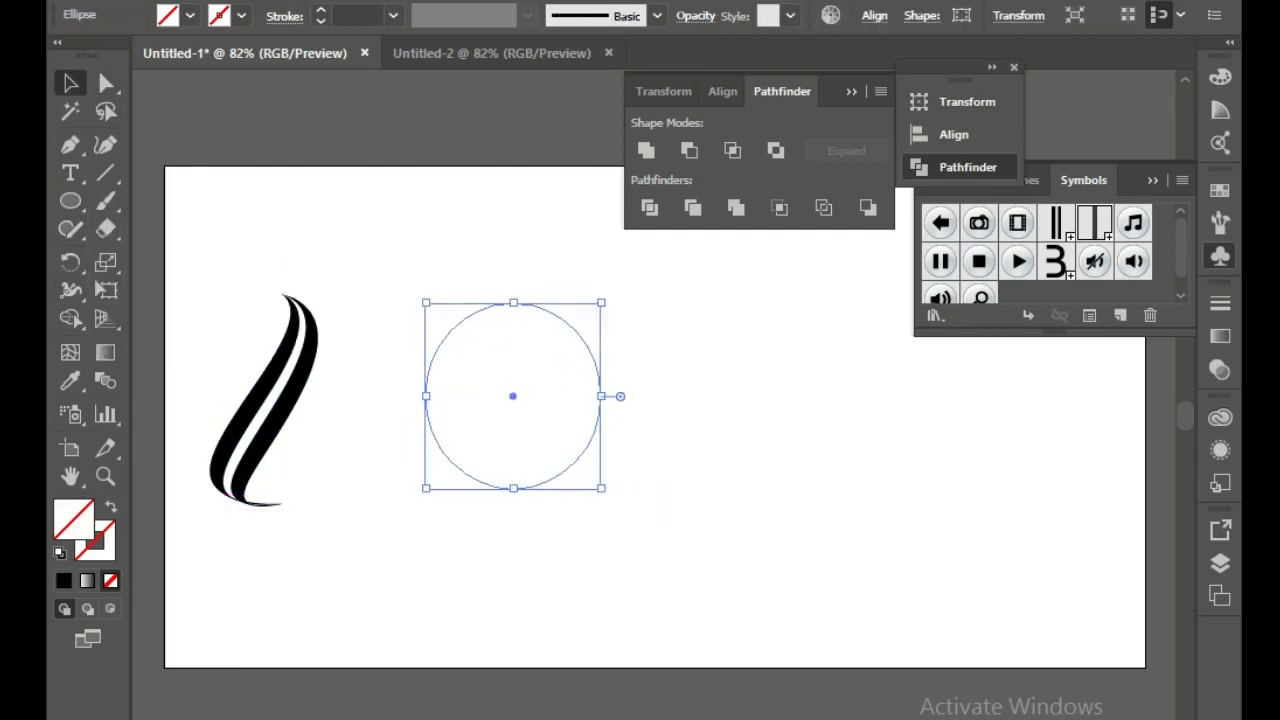
left_click_drag(513, 396, 467, 406)
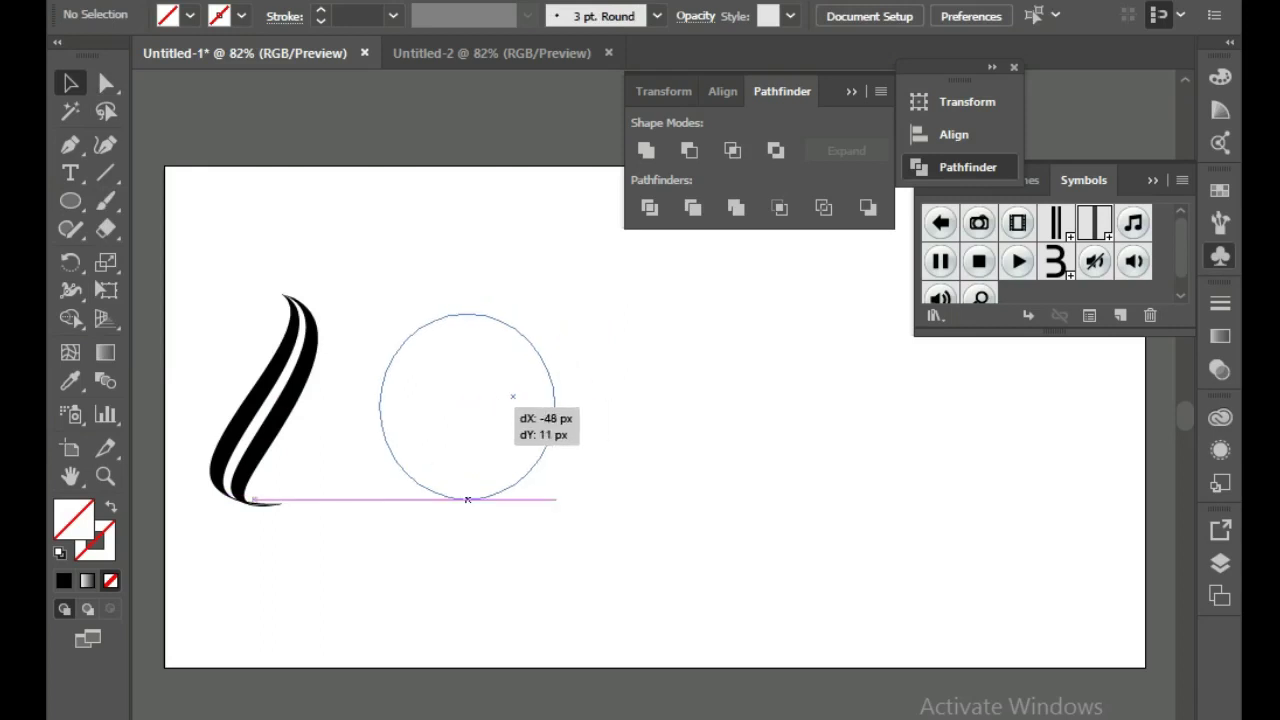
left_click(310, 2)
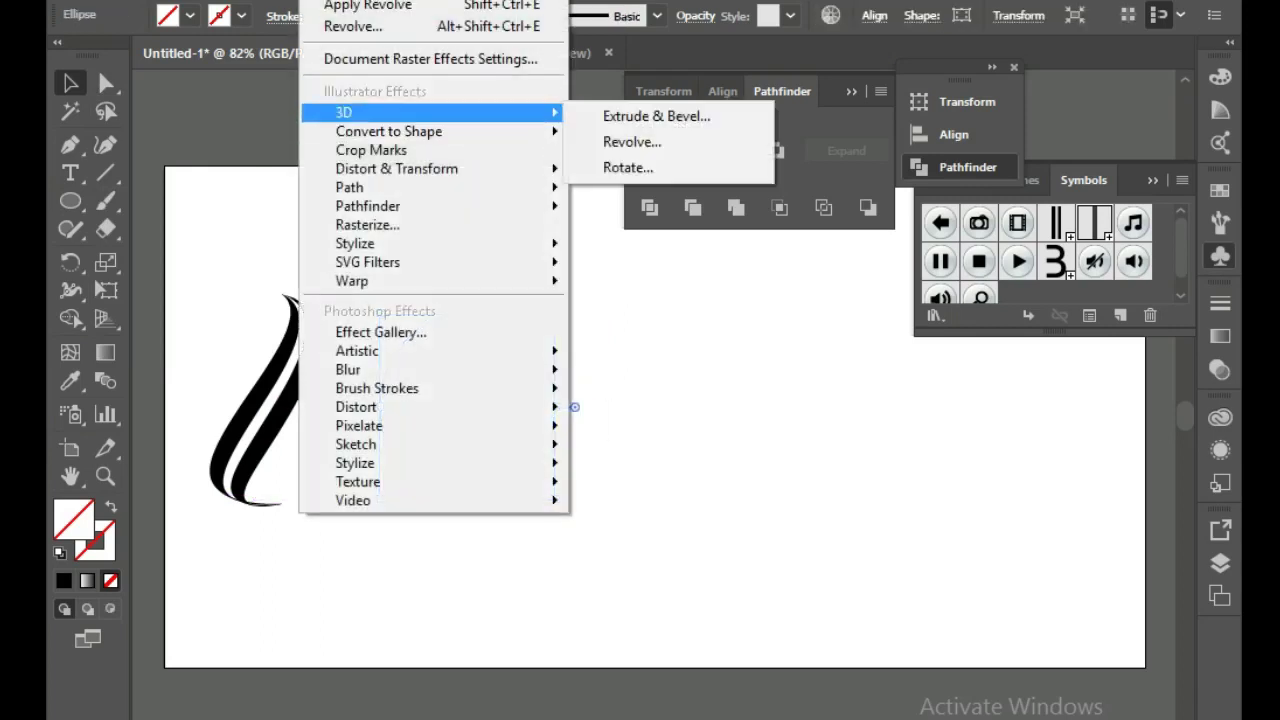
left_click(620, 142)
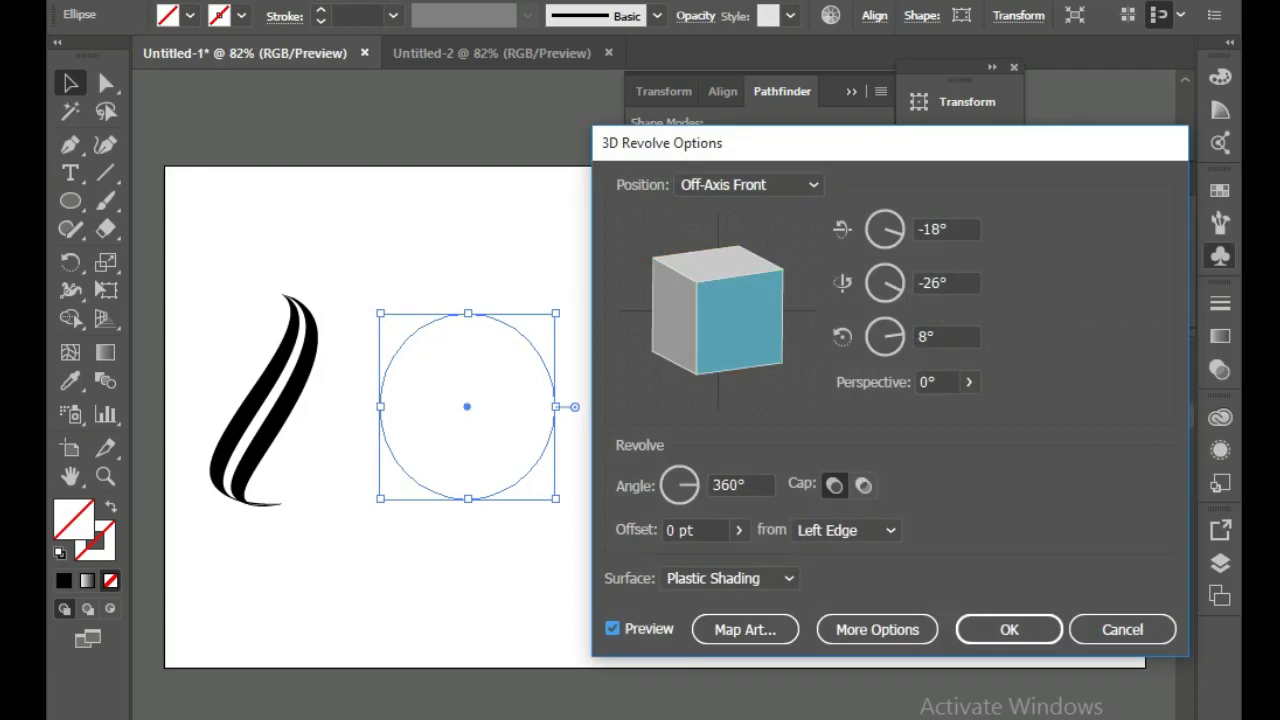
left_click(1122, 629)
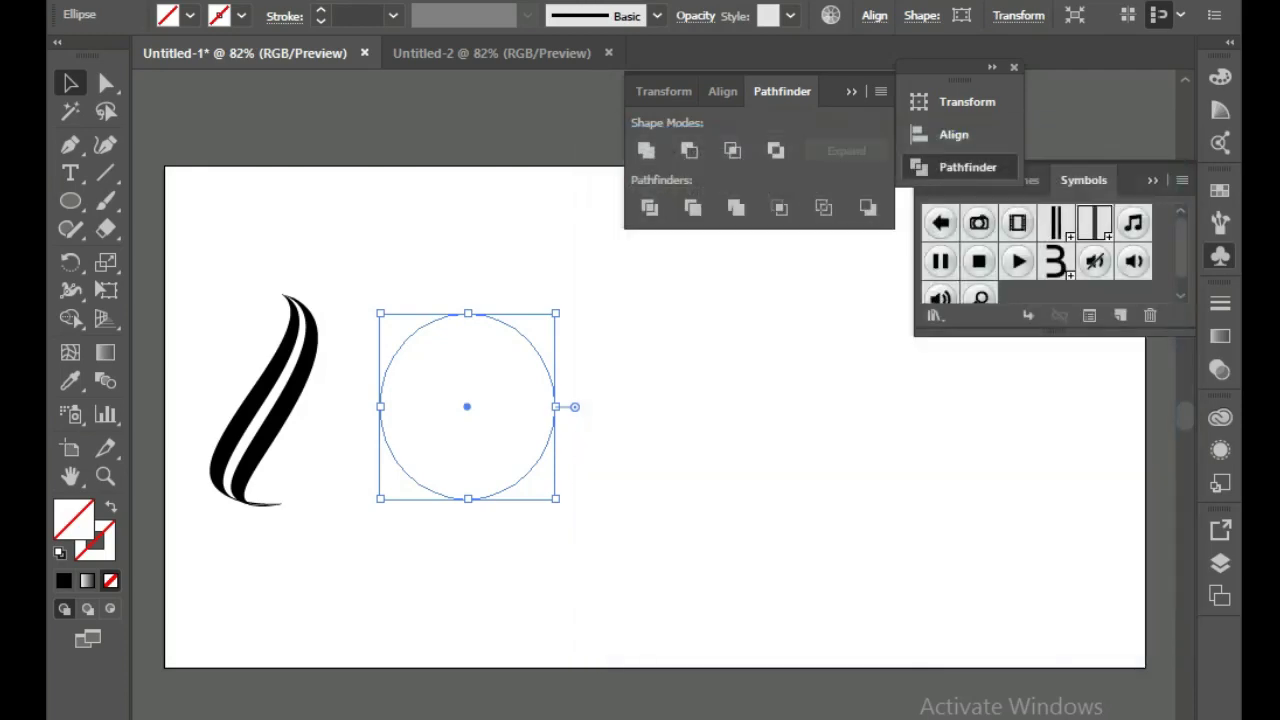
Fill the circle with black and widen it slightly.
left_click(63, 581)
key("alt+w")
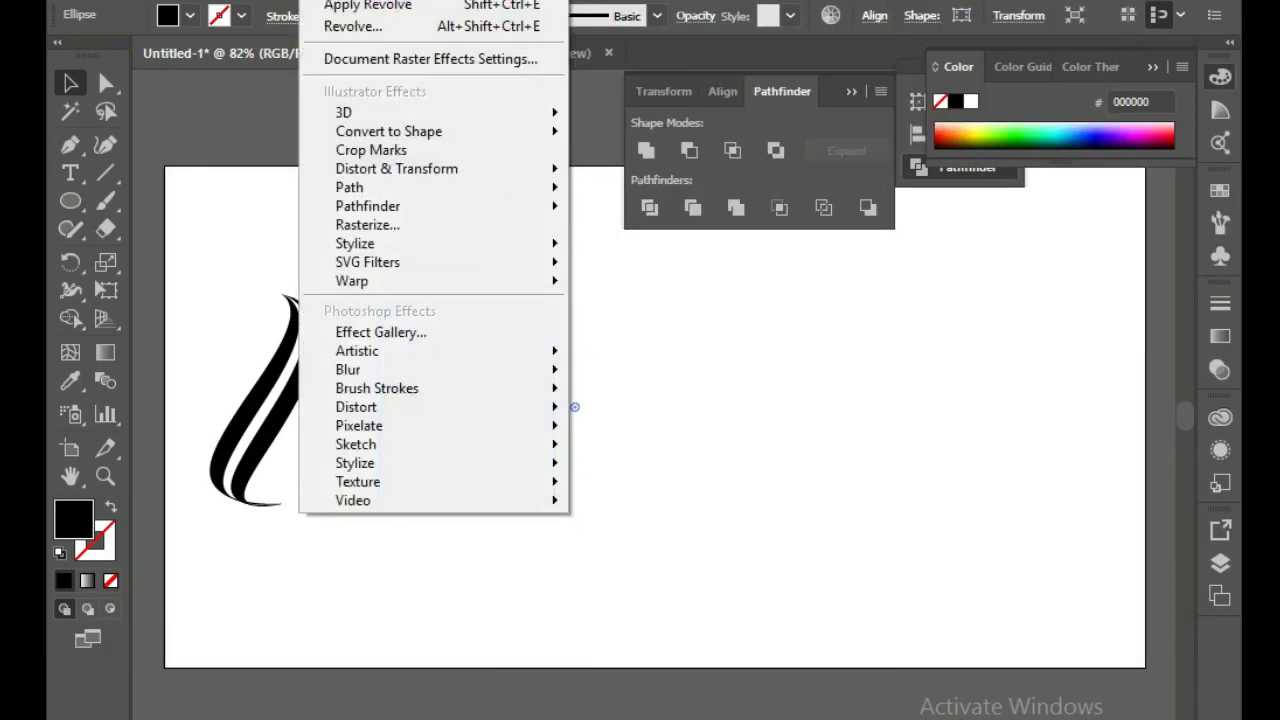
key("Return")
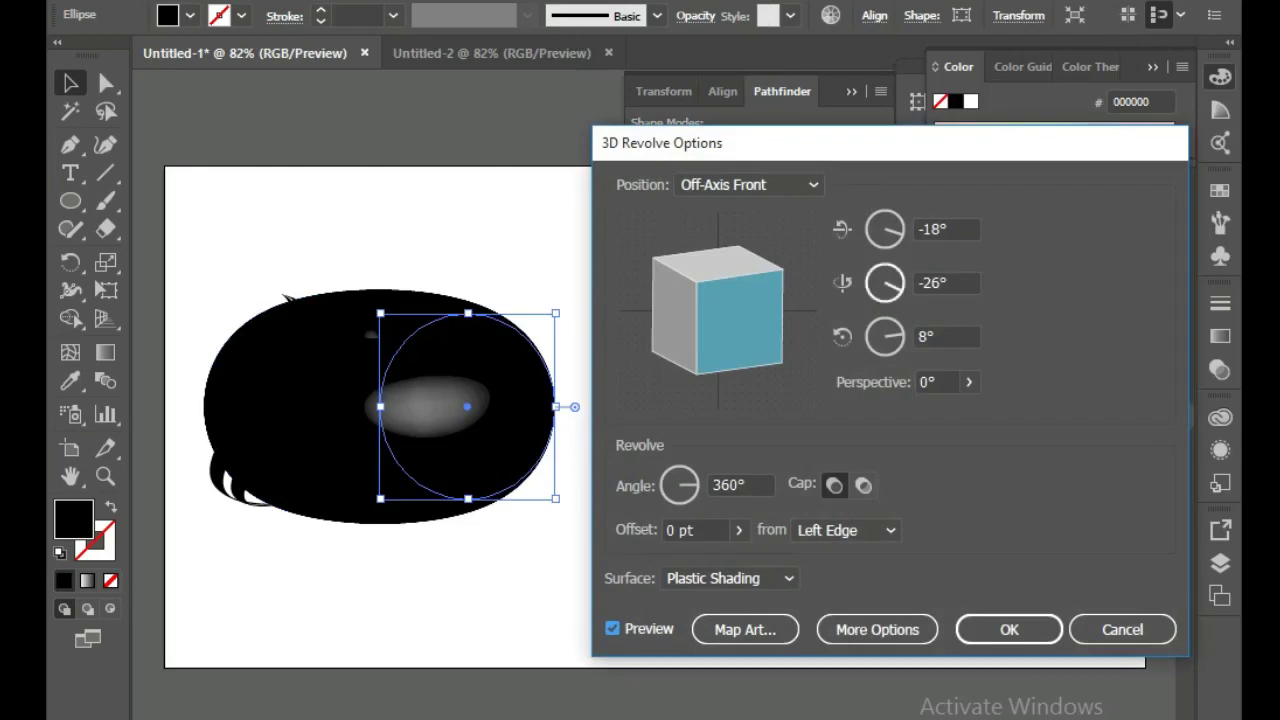
key("Escape")
left_click_drag(555, 407, 566, 407)
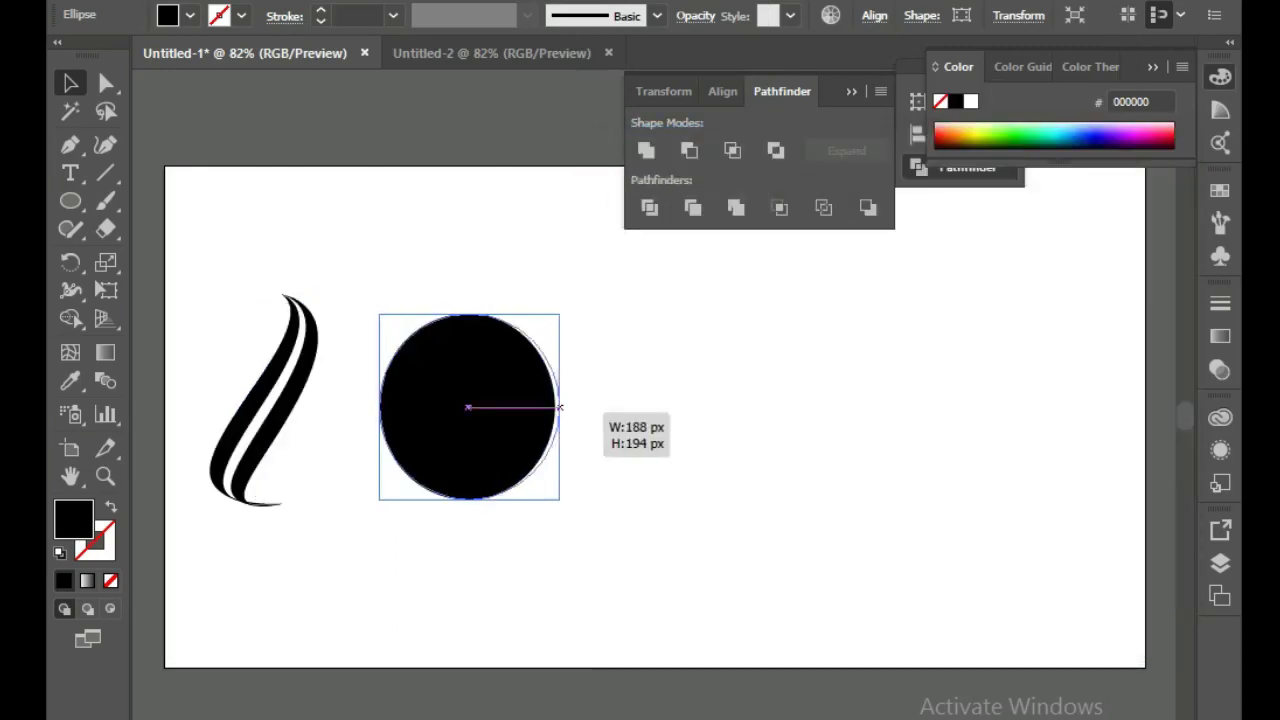
key("alt+v")
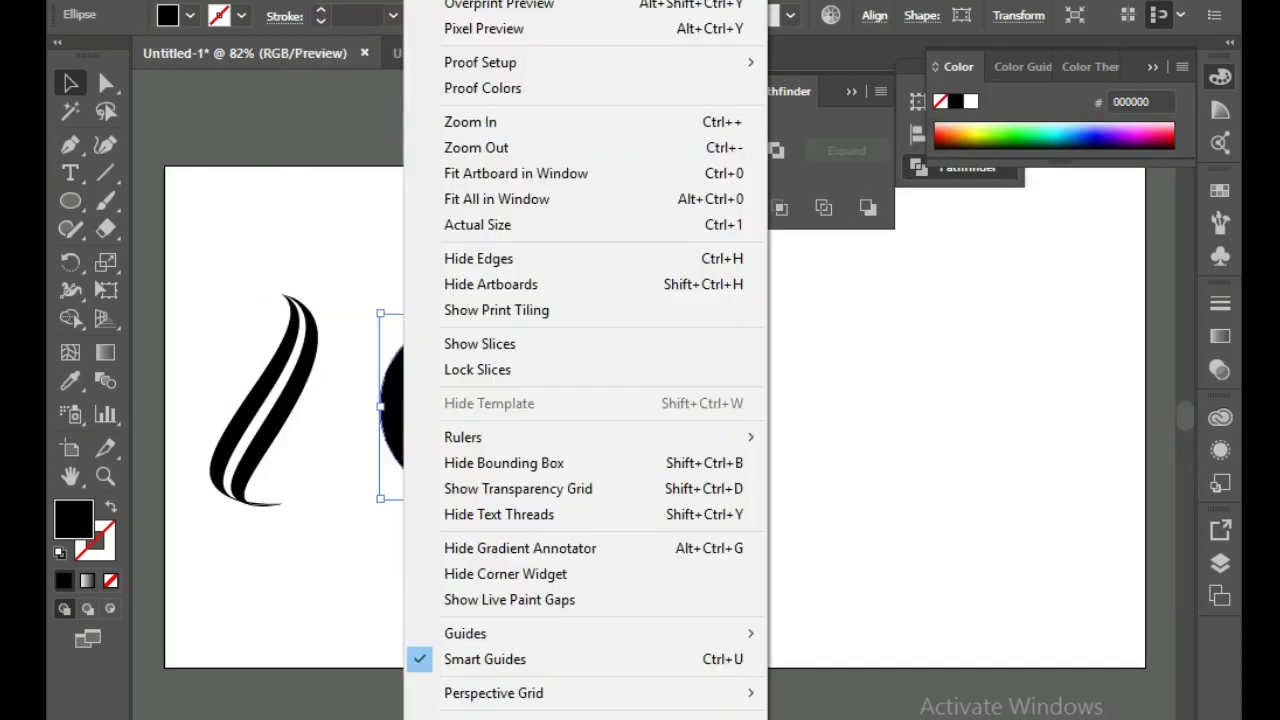
left_click(472, 406)
Cut away the circle's left half with a rectangle and Pathfinder Minus Front.
left_click_drag(70, 200, 160, 200)
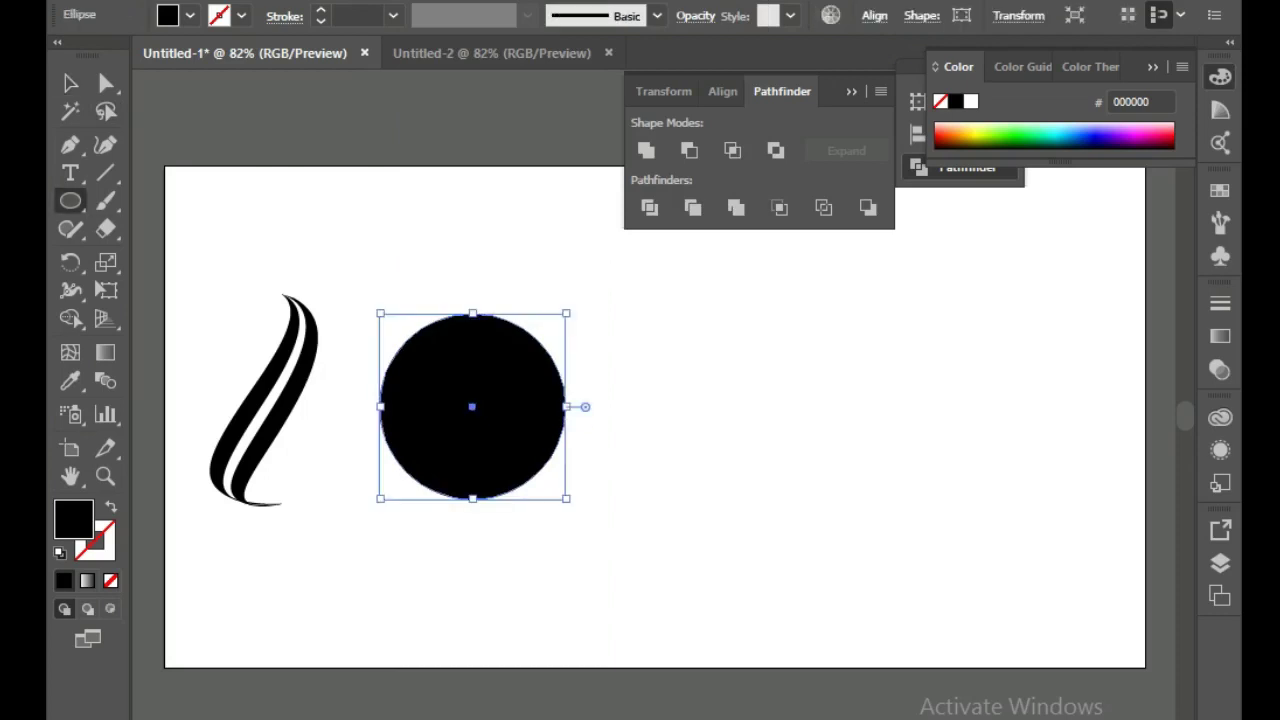
left_click_drag(371, 268, 473, 537)
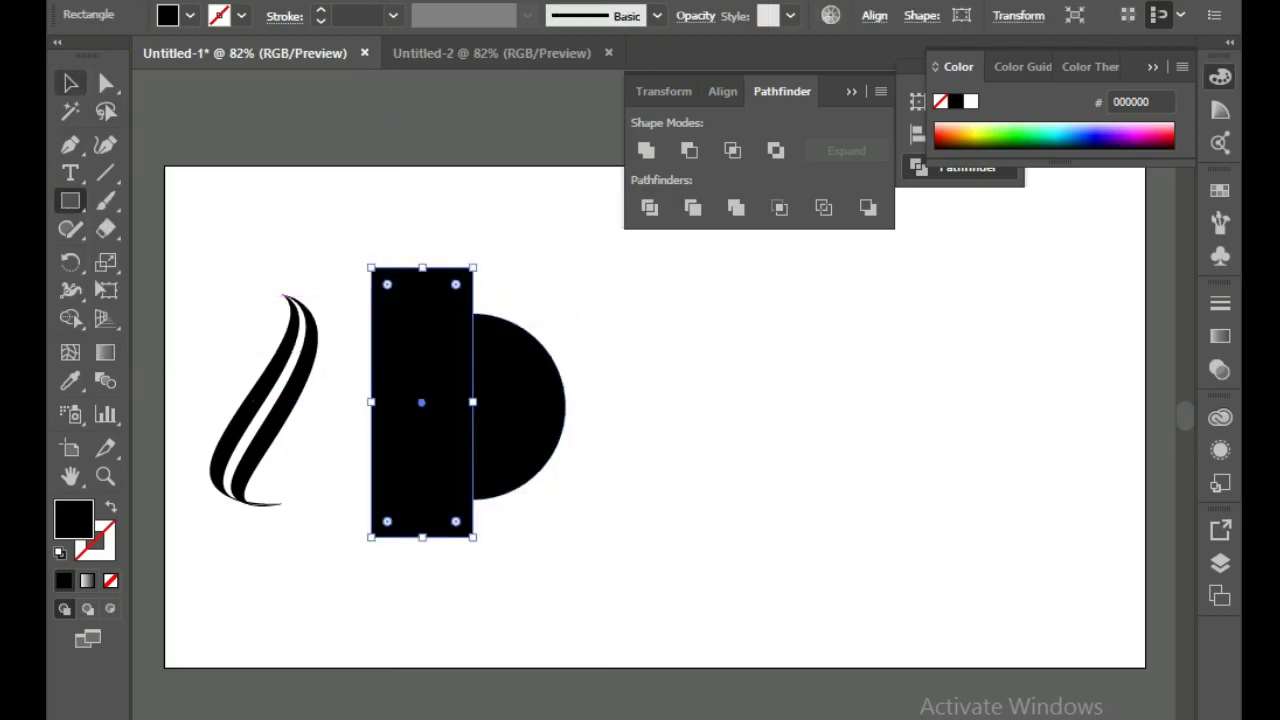
left_click(70, 83)
left_click_drag(357, 194, 596, 568)
left_click(689, 150)
left_click(760, 450)
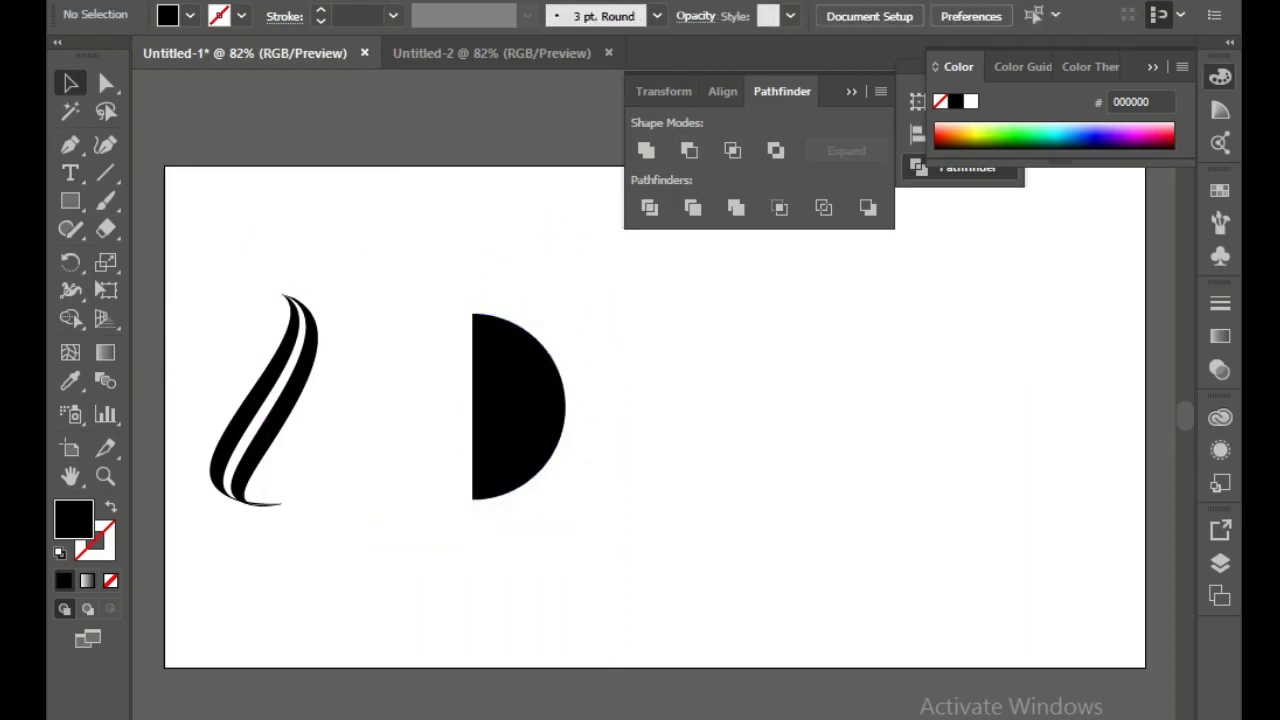
left_click(518, 406)
left_click(330, 0)
Revolve the half-disc and map New Symbol 1 onto it with Invisible Geometry.
left_click(632, 142)
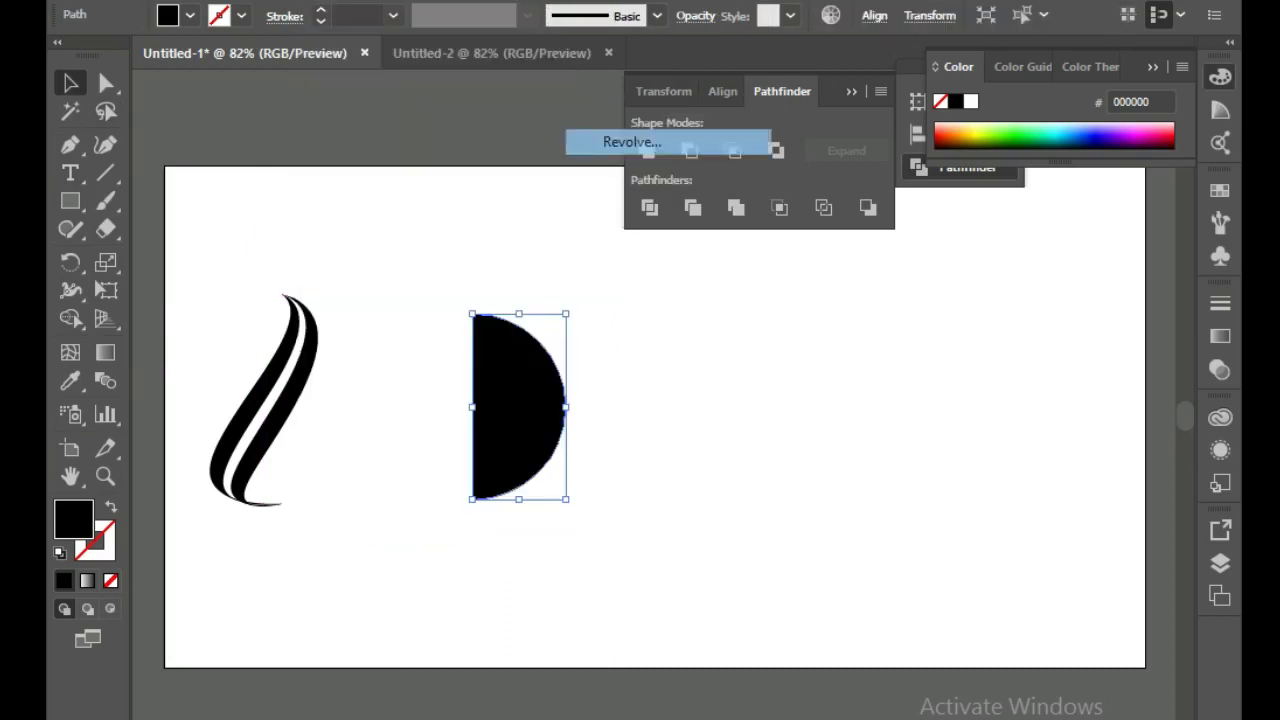
left_click(612, 628)
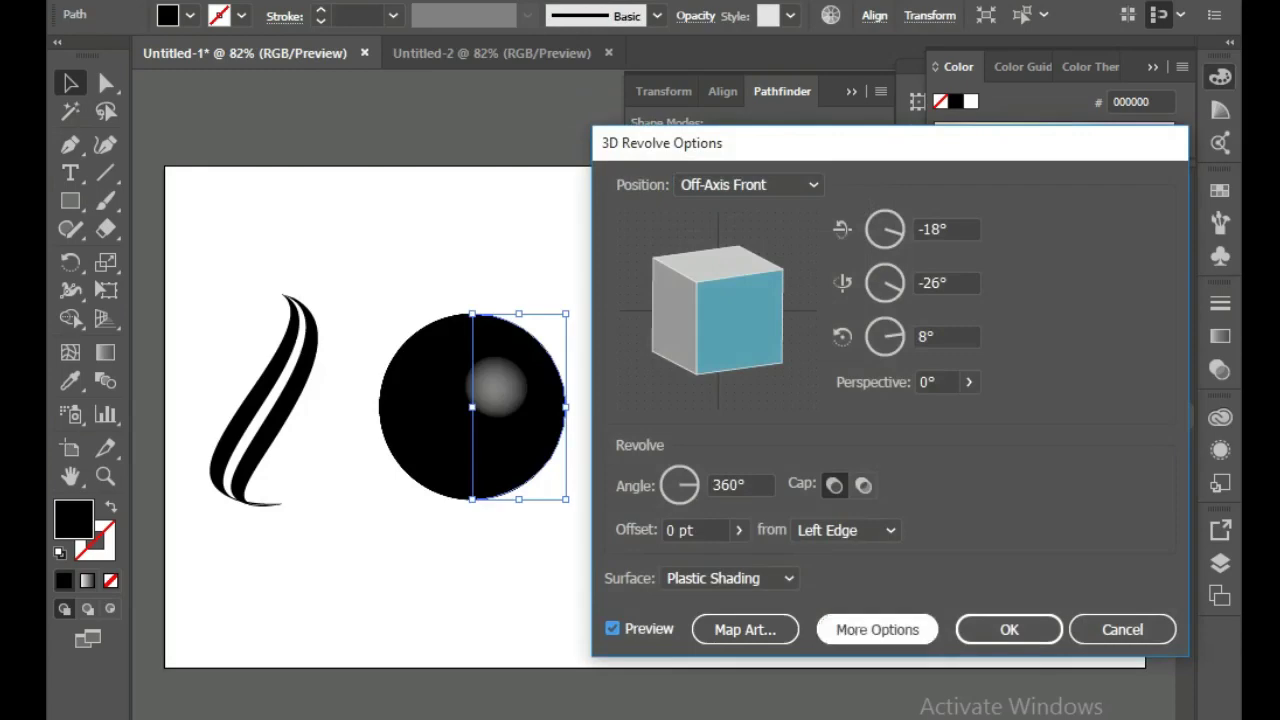
left_click(745, 629)
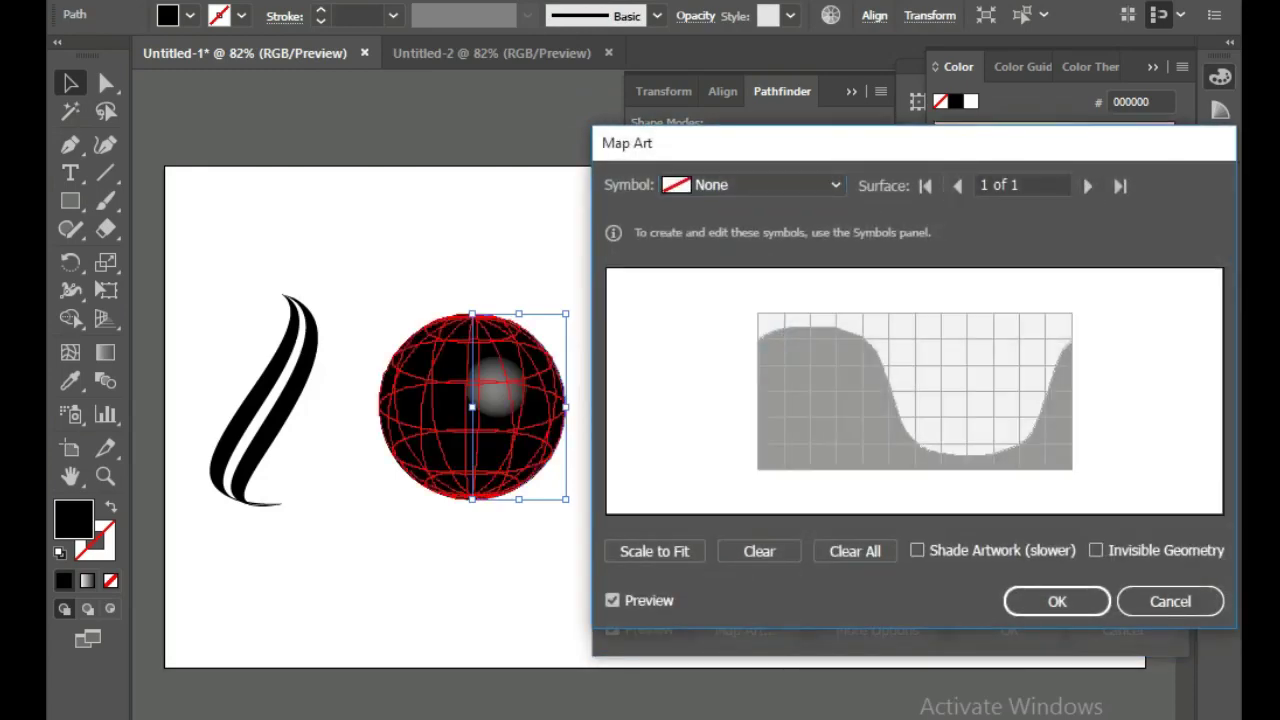
left_click(1096, 550)
left_click(760, 185)
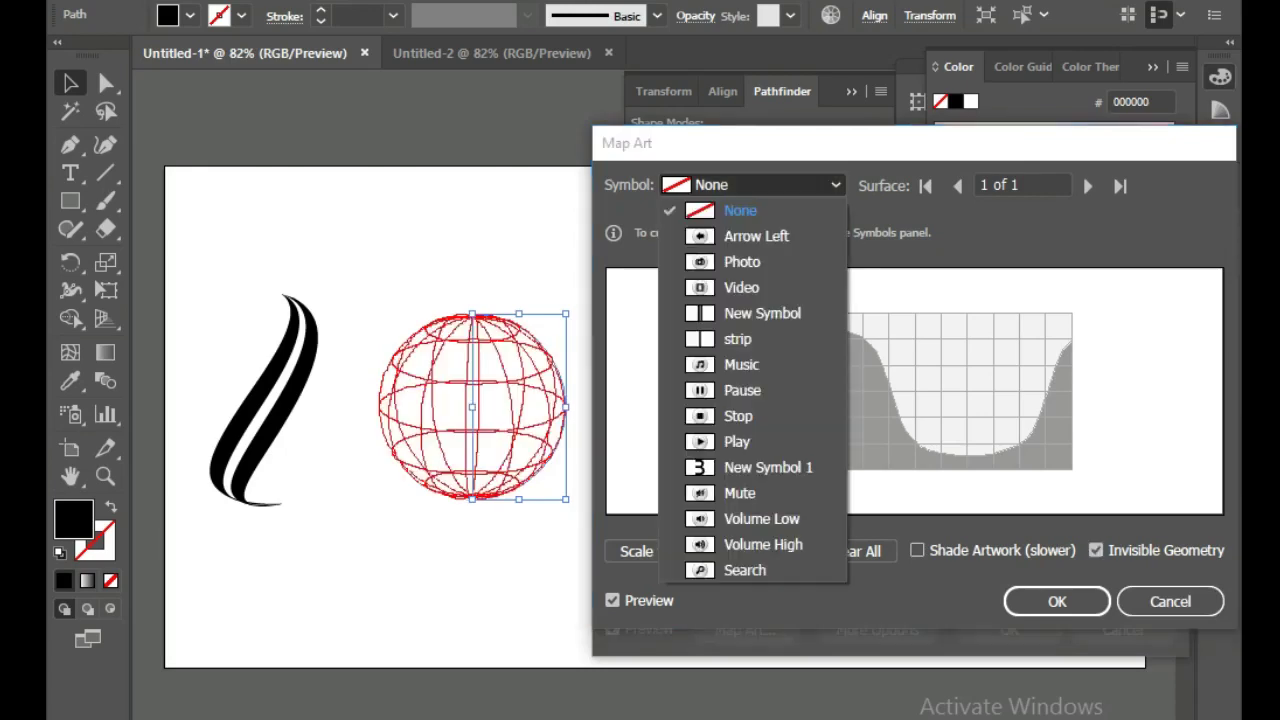
left_click(768, 467)
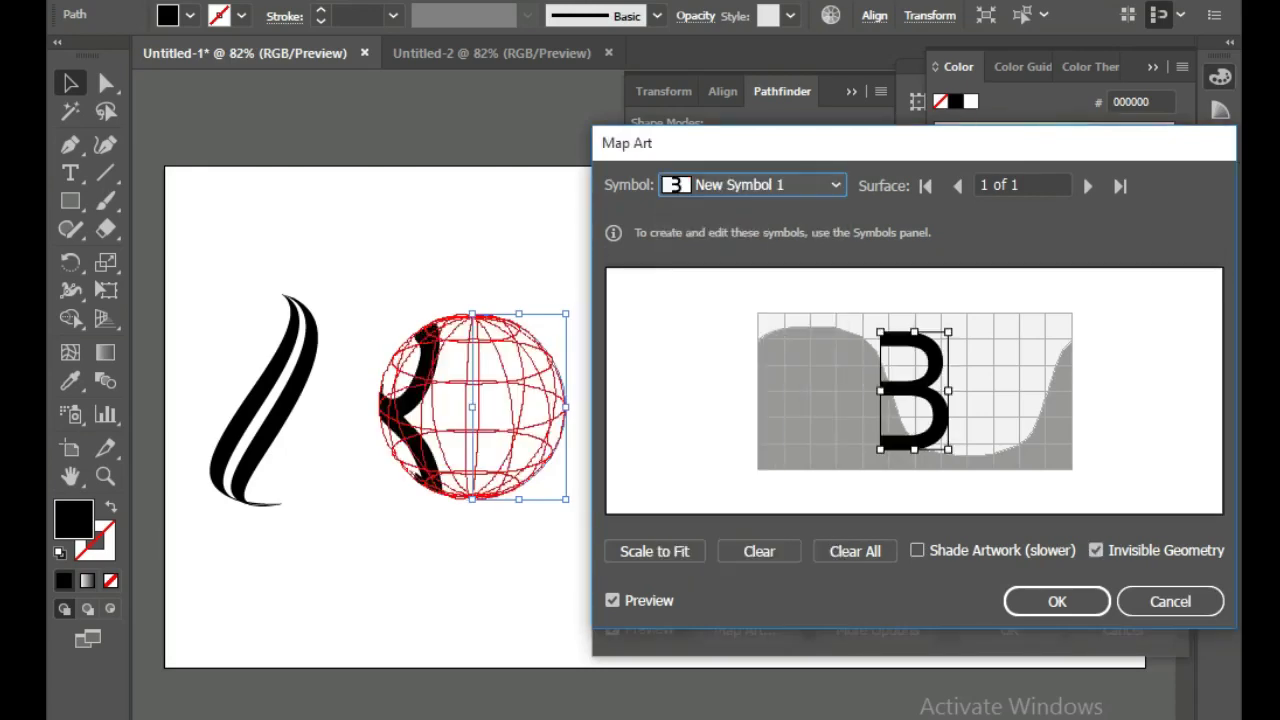
left_click_drag(913, 390, 951, 388)
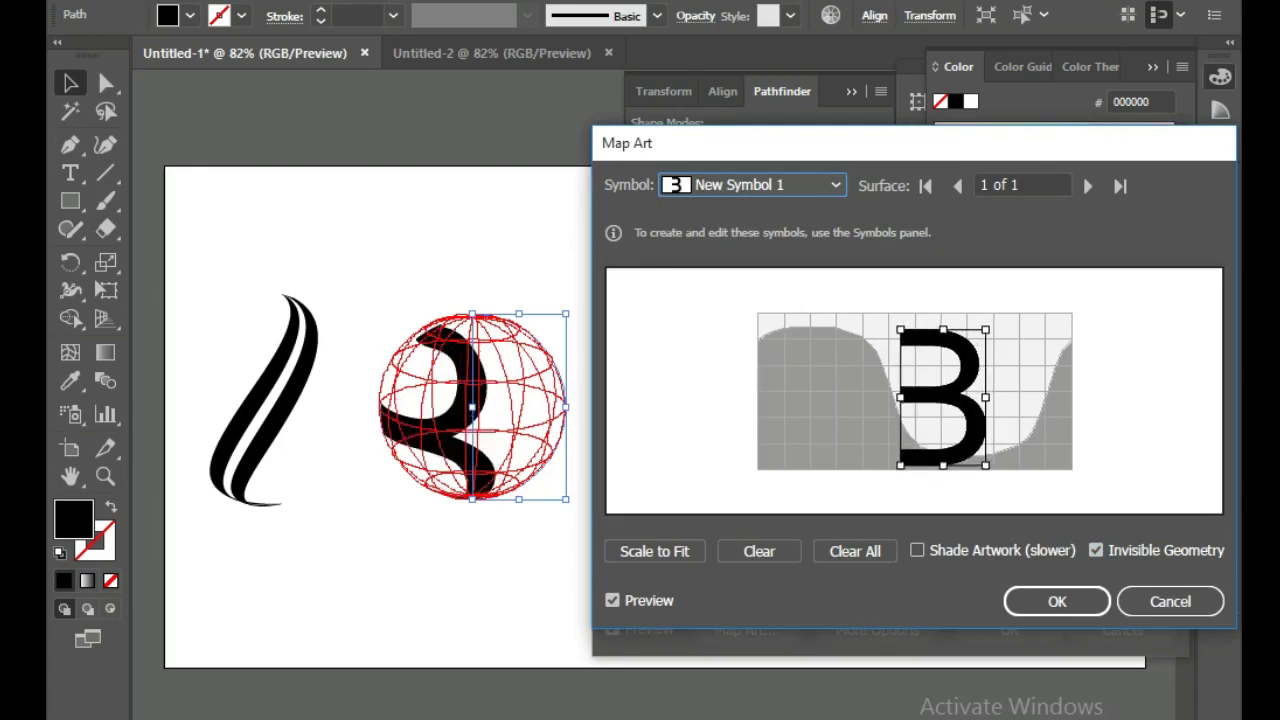
mouse_move(951, 388)
left_mouse_down()
mouse_move(973, 369)
mouse_move(902, 376)
left_mouse_up()
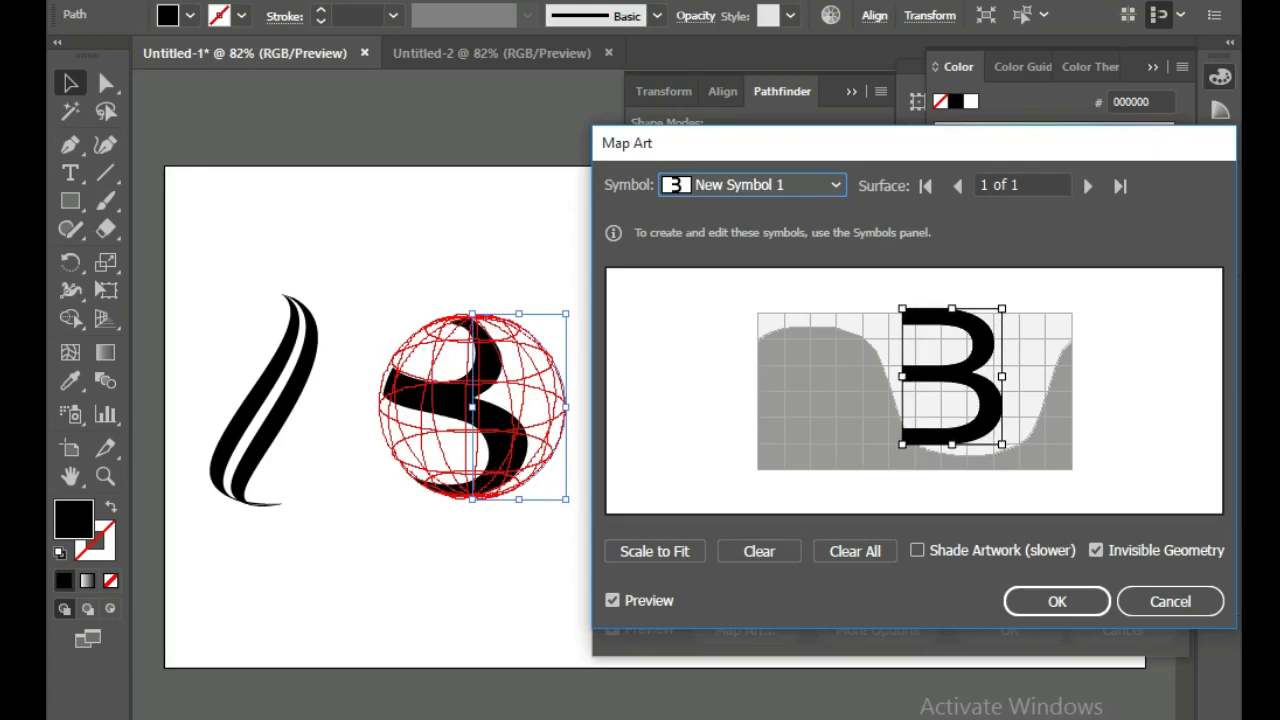
left_click(1057, 601)
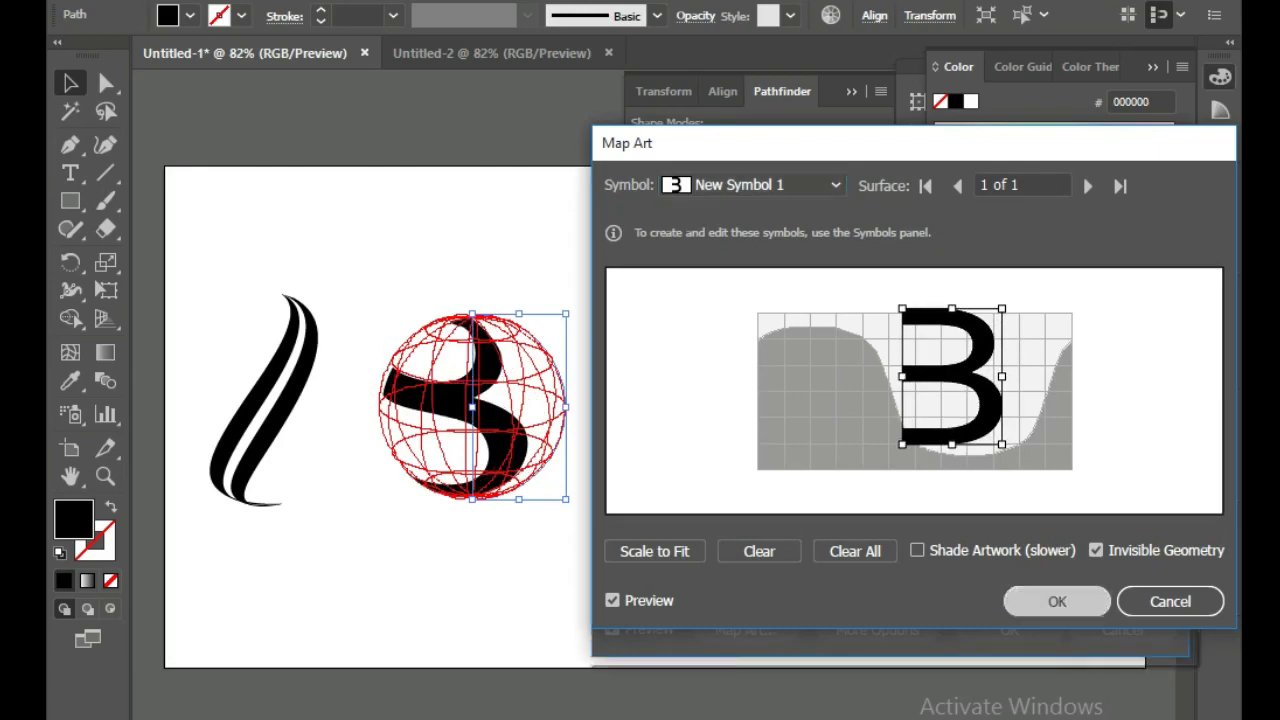
key("Return")
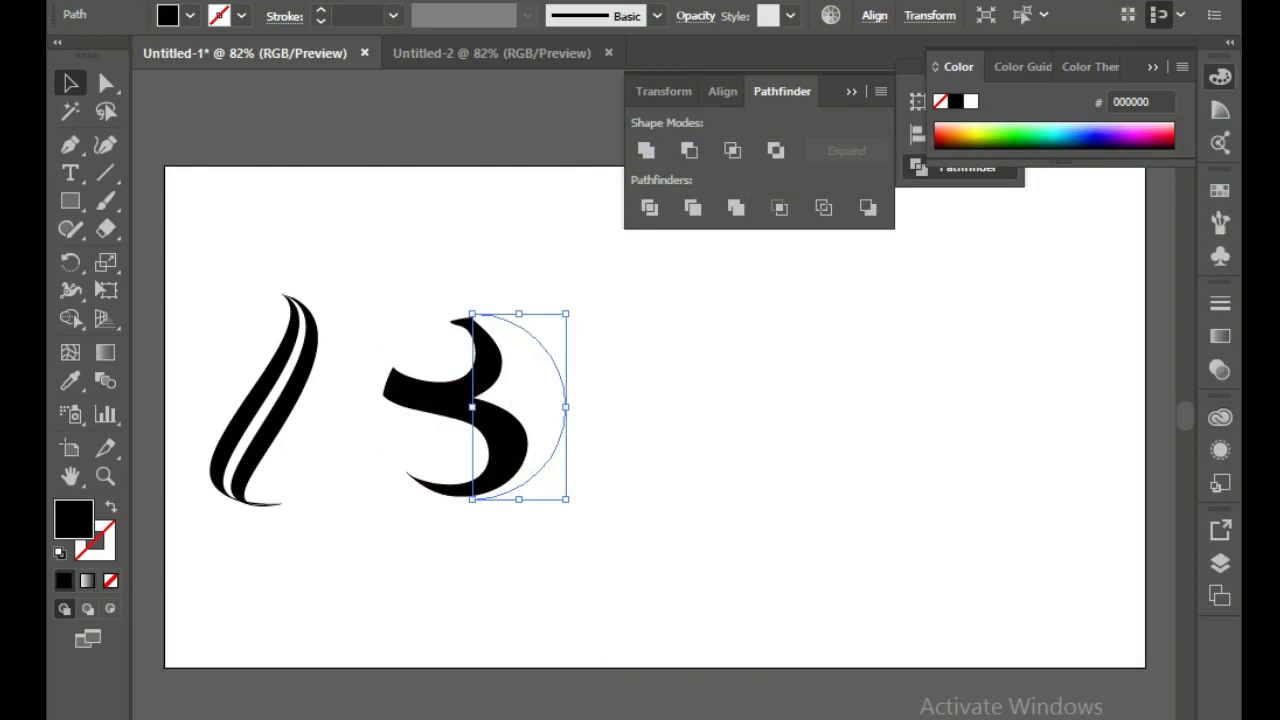
Expand the bowl's appearance and ungroup it twice down to the clip group.
left_click(205, 2)
left_click(329, 194)
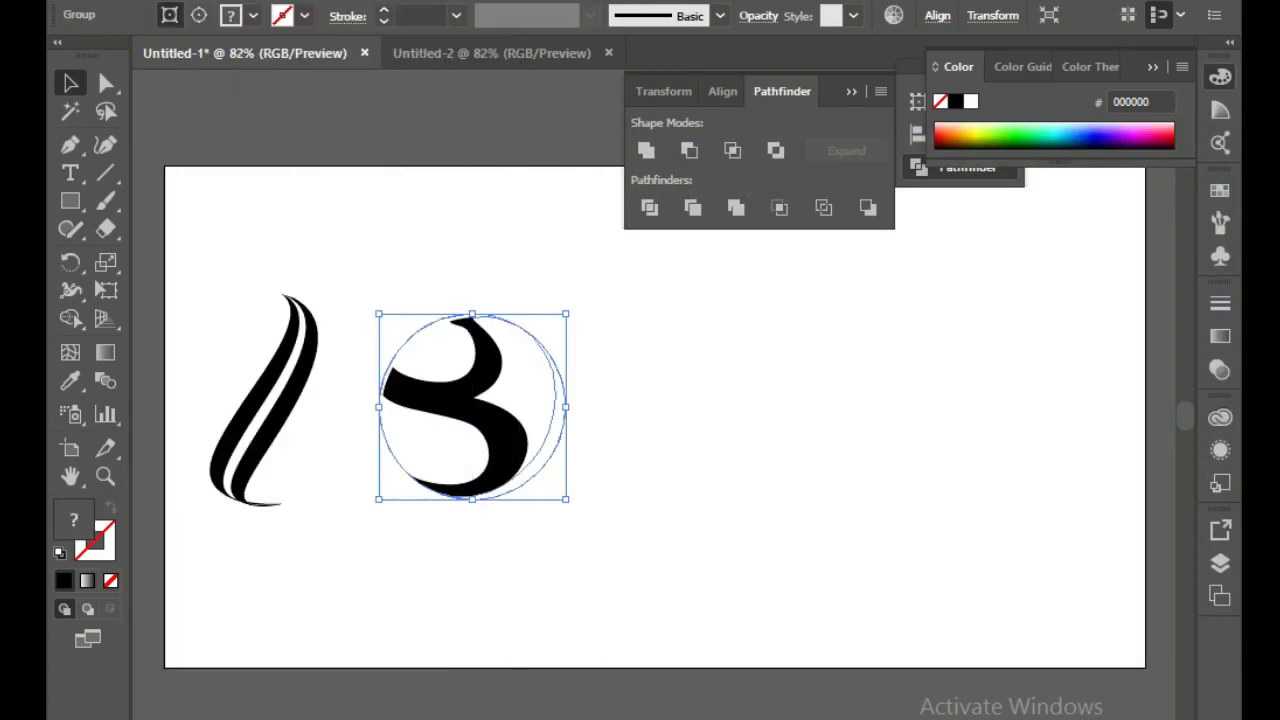
key("ctrl+shift+a")
left_click(478, 440)
right_click(472, 443)
left_click(545, 537)
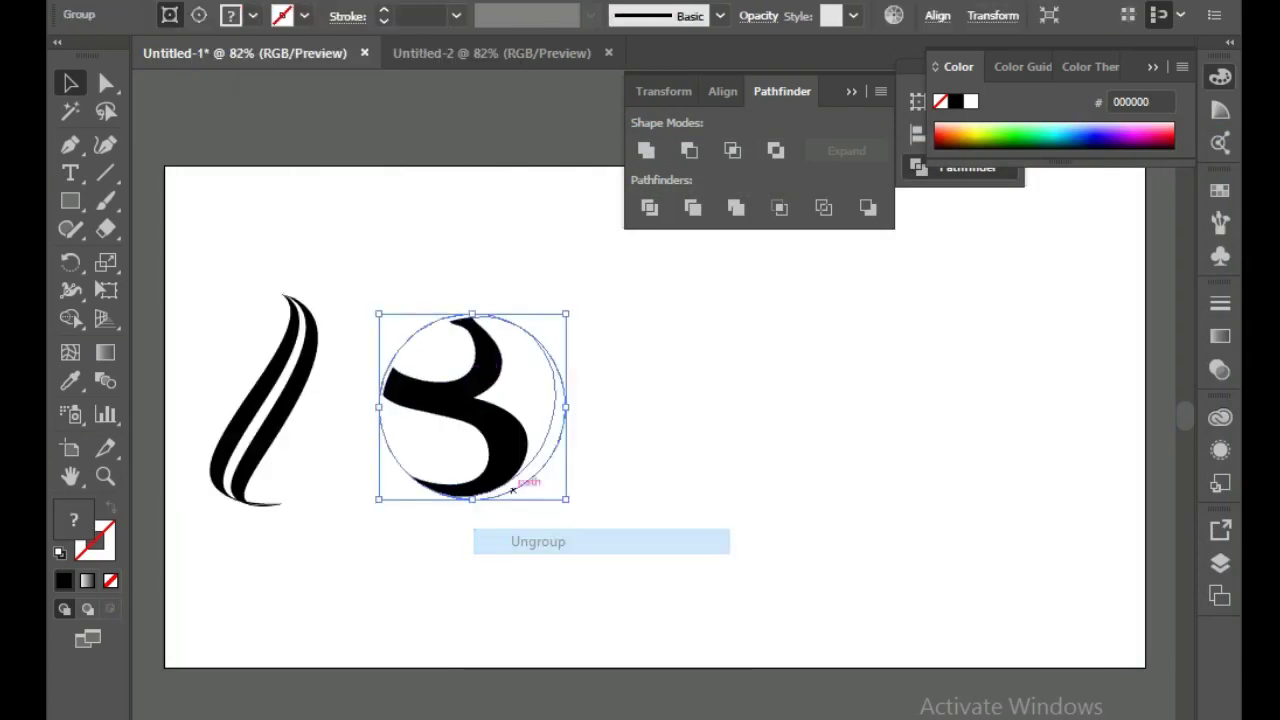
right_click(486, 440)
left_click(558, 261)
Release the clipping mask, delete the circle and stray fragment, and join the bowl to the stroke.
right_click(470, 408)
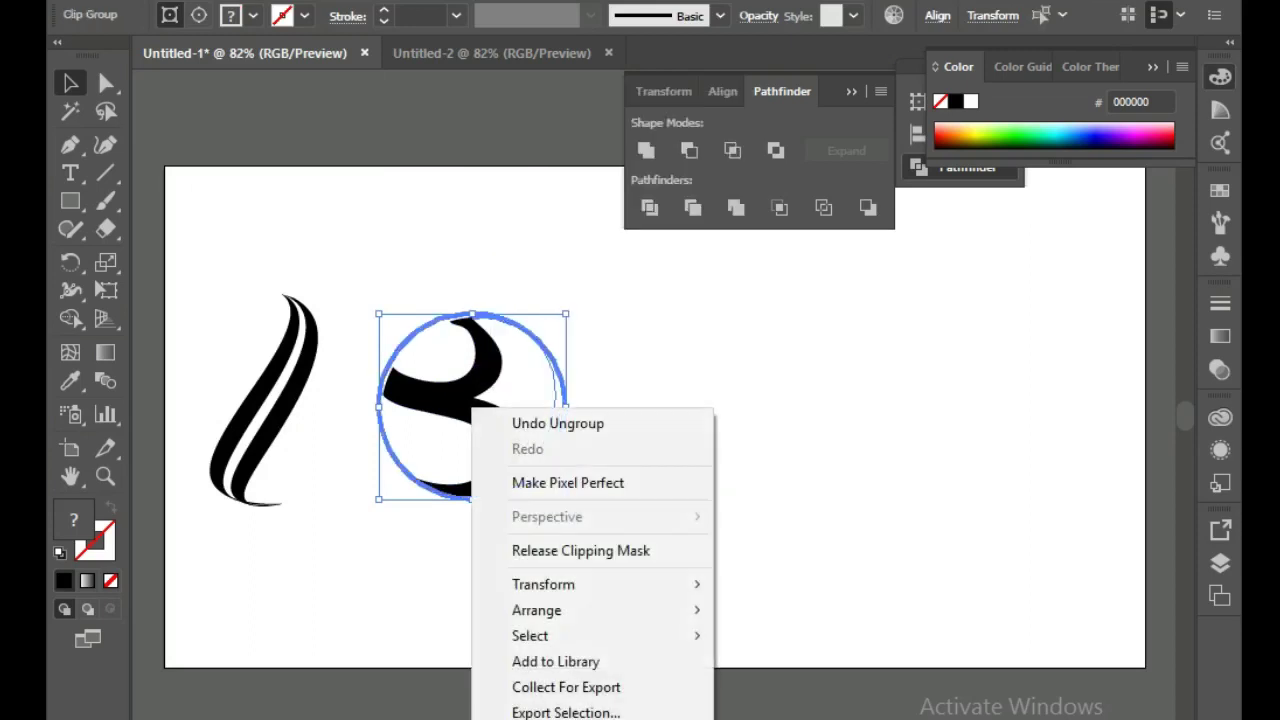
left_click(580, 551)
left_click_drag(592, 278, 543, 480)
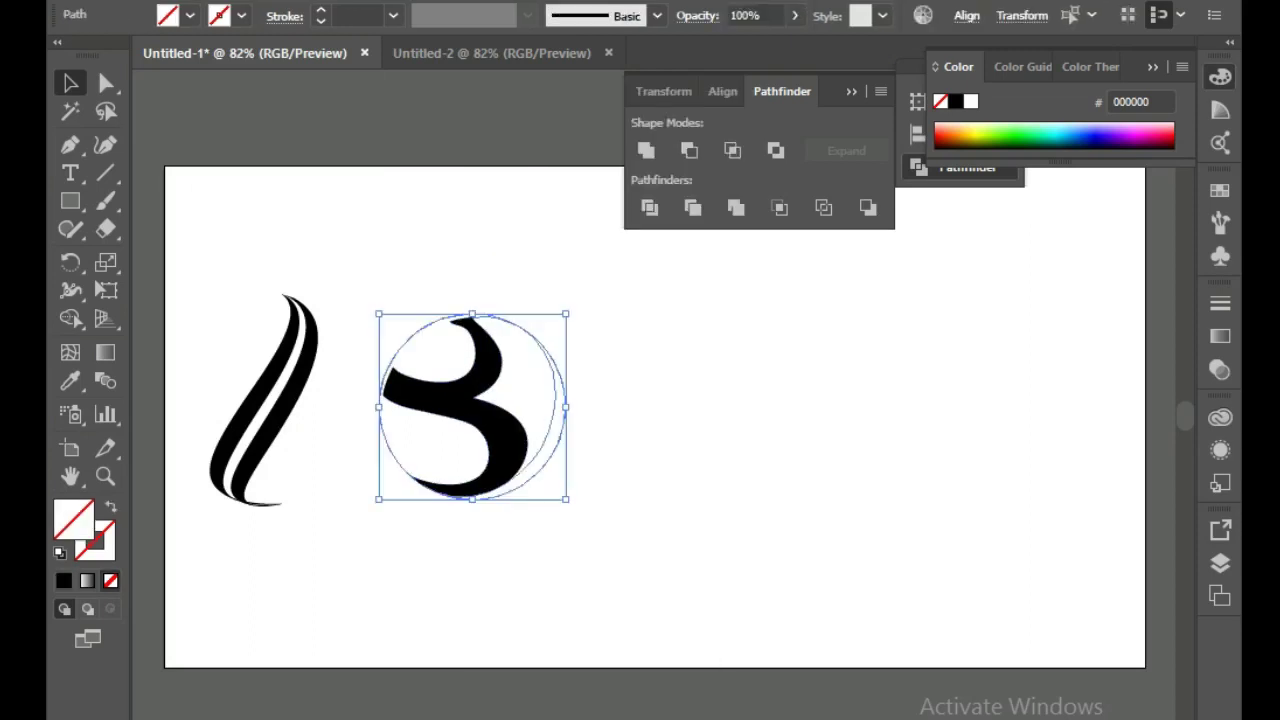
key("Delete")
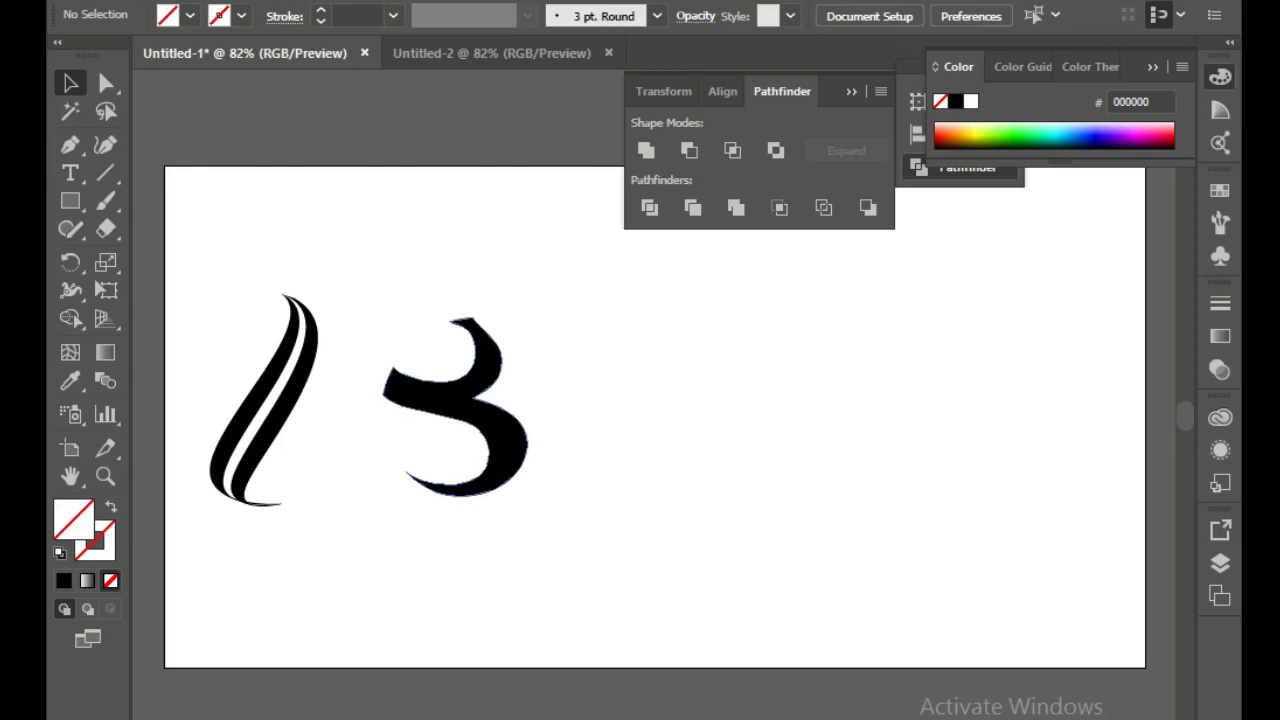
left_click_drag(470, 420, 343, 429)
key("ctrl+shift+a")
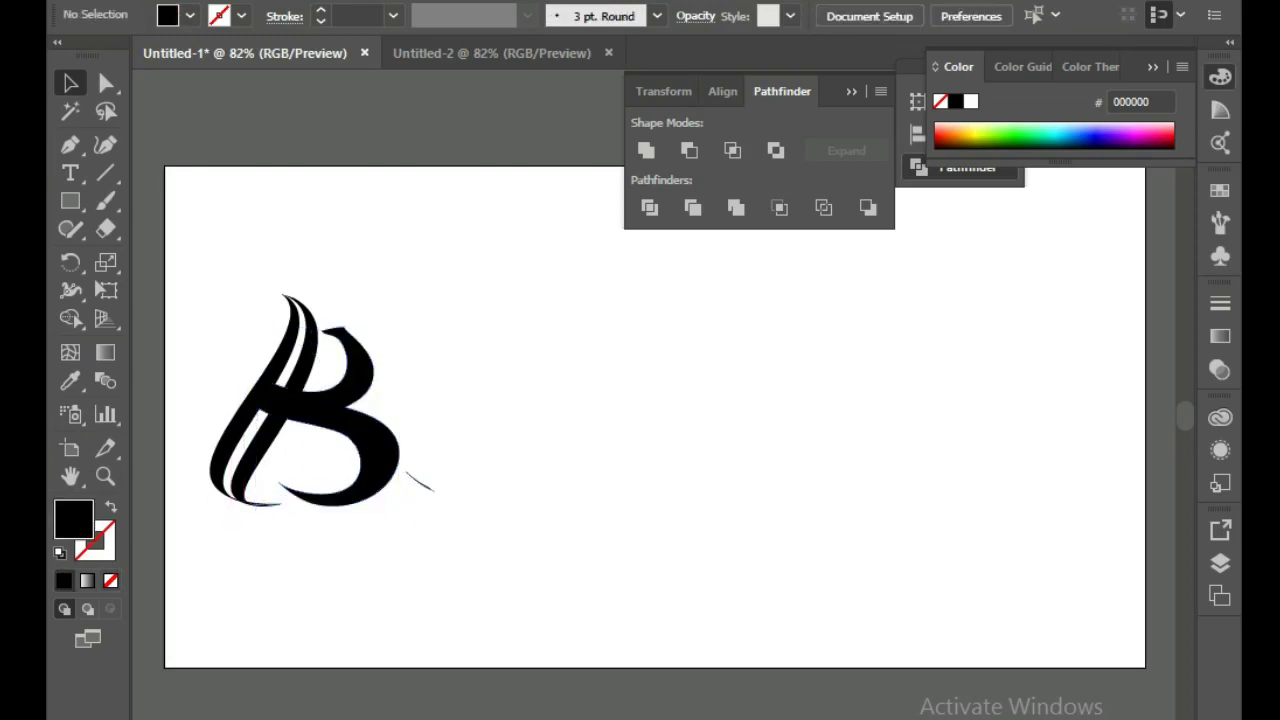
left_click_drag(414, 446, 432, 490)
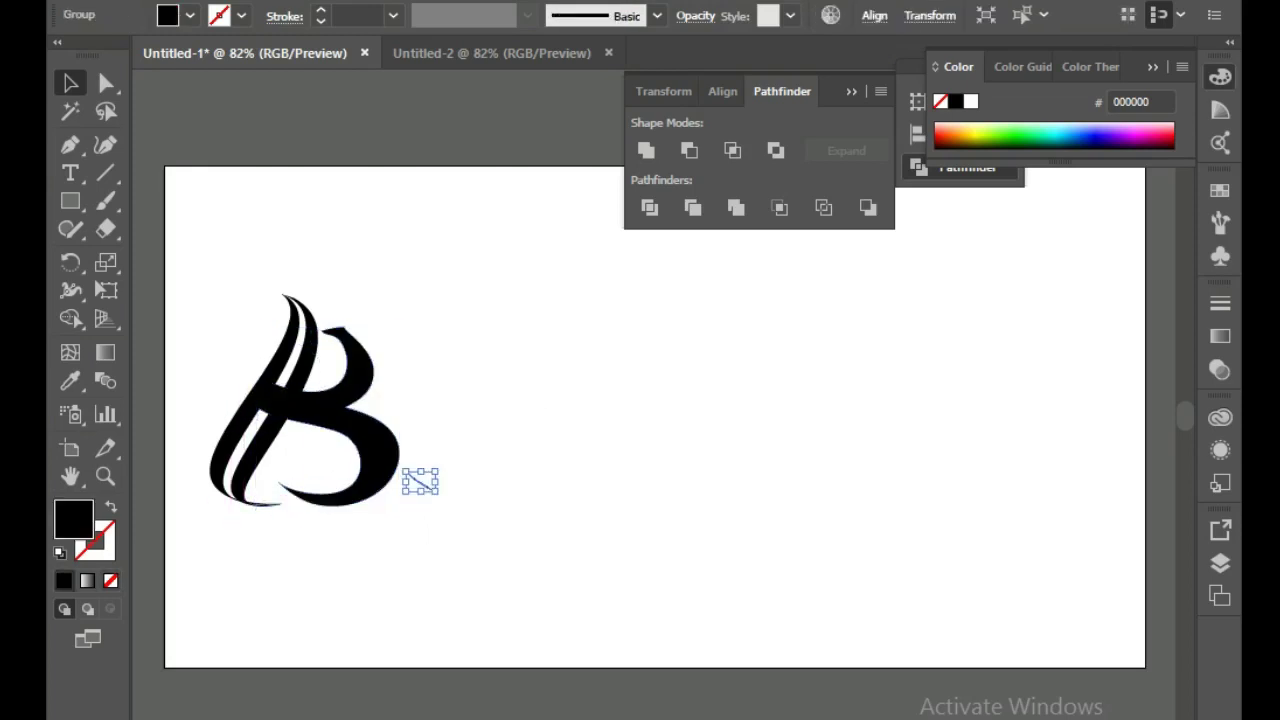
key("Delete")
Move the finished B up and right, then reshape its curves with the Curvature tool.
left_click_drag(231, 249, 611, 663)
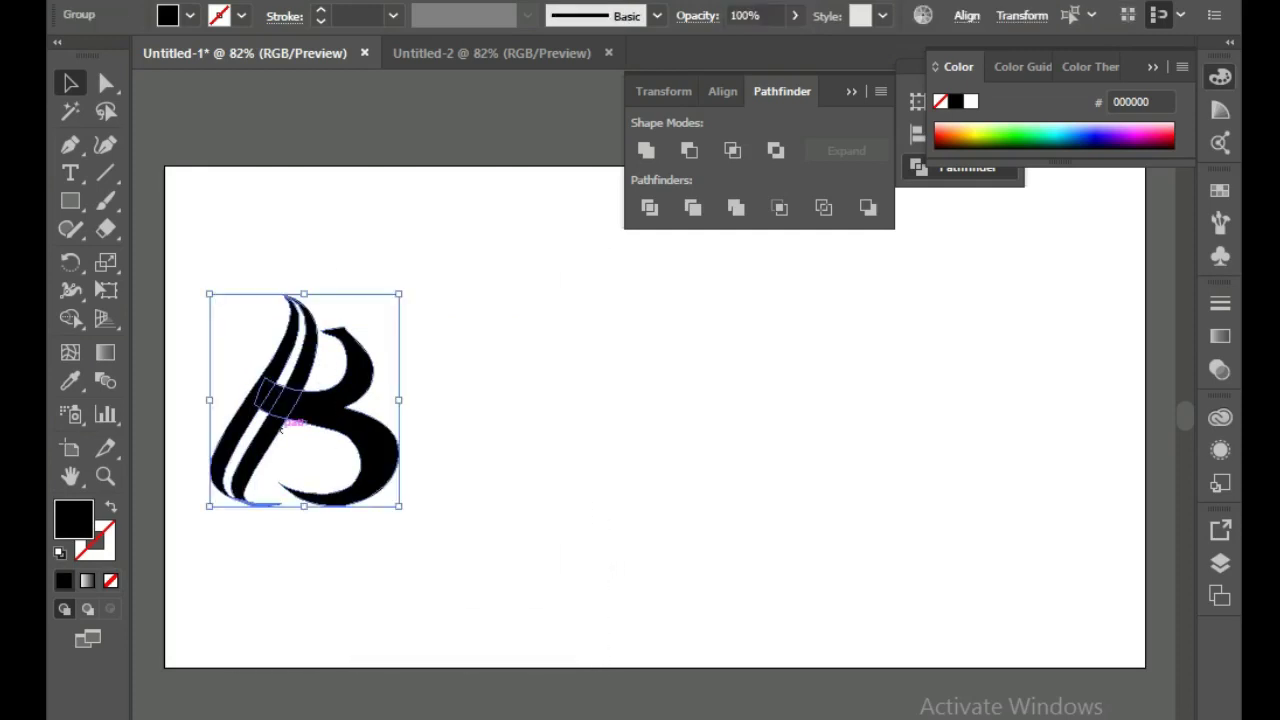
left_click_drag(375, 405, 497, 382)
key("ctrl+shift+a")
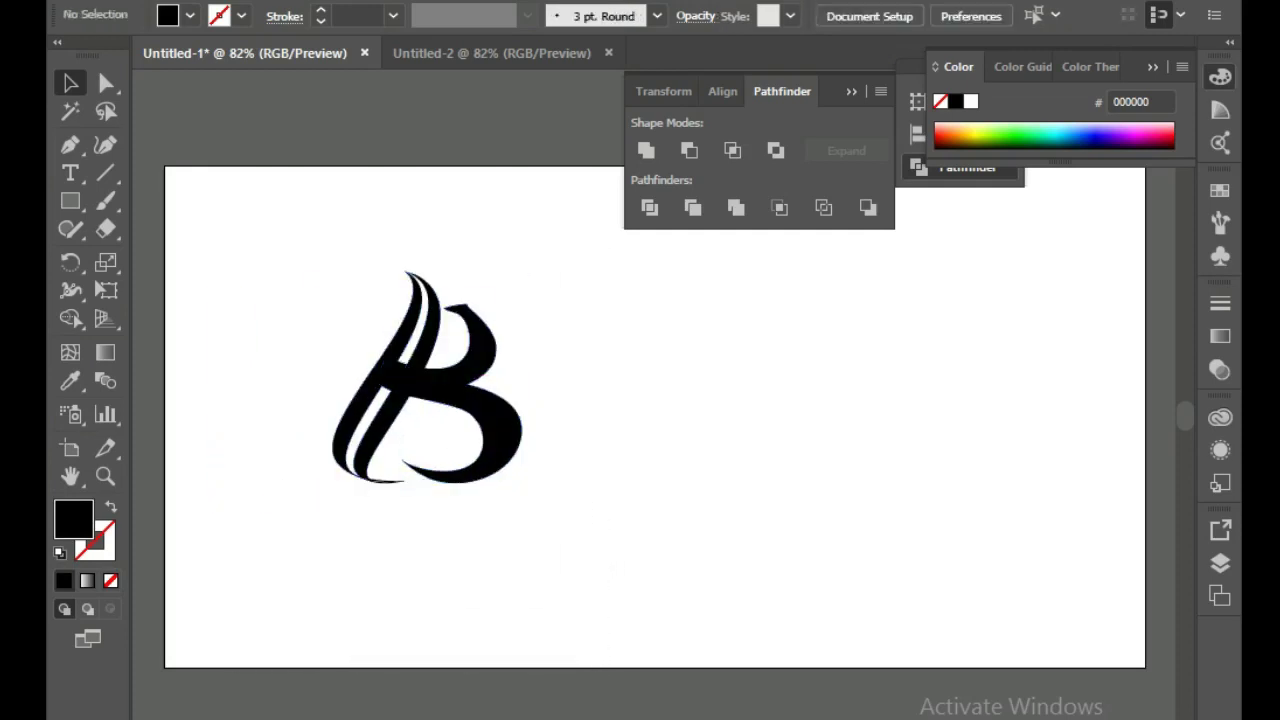
left_click(462, 310)
key("shift+asciitilde")
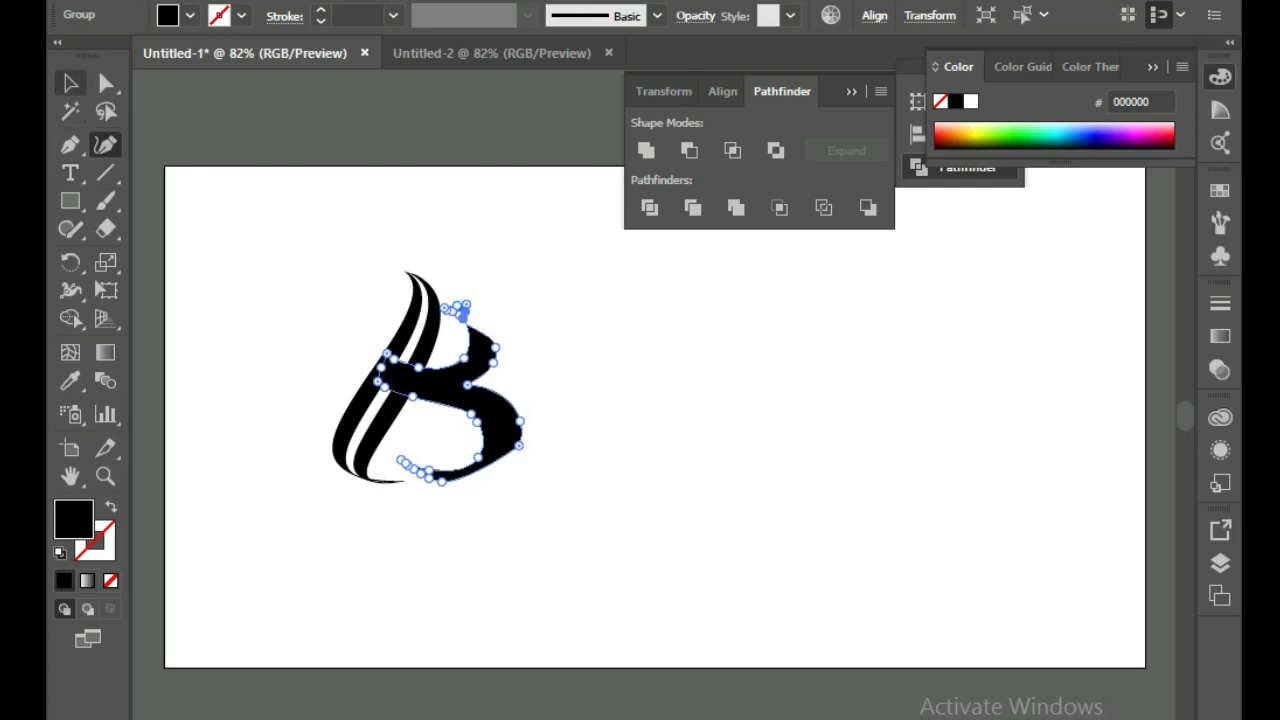
left_click(70, 83)
key("ctrl+shift+a")
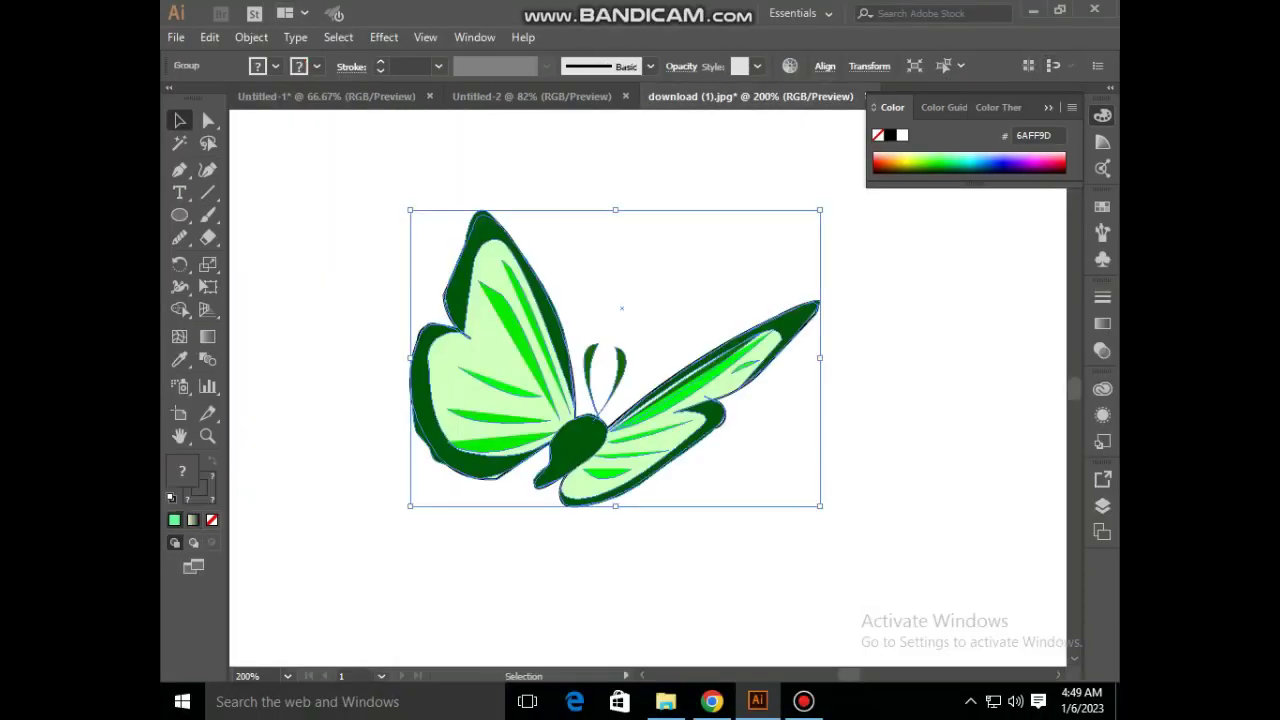
Drop the green butterfly into the B document and scale it down at the B's lower left.
mouse_move(500, 320)
left_mouse_down()
mouse_move(414, 165)
mouse_move(326, 96)
mouse_move(443, 413)
left_mouse_up()
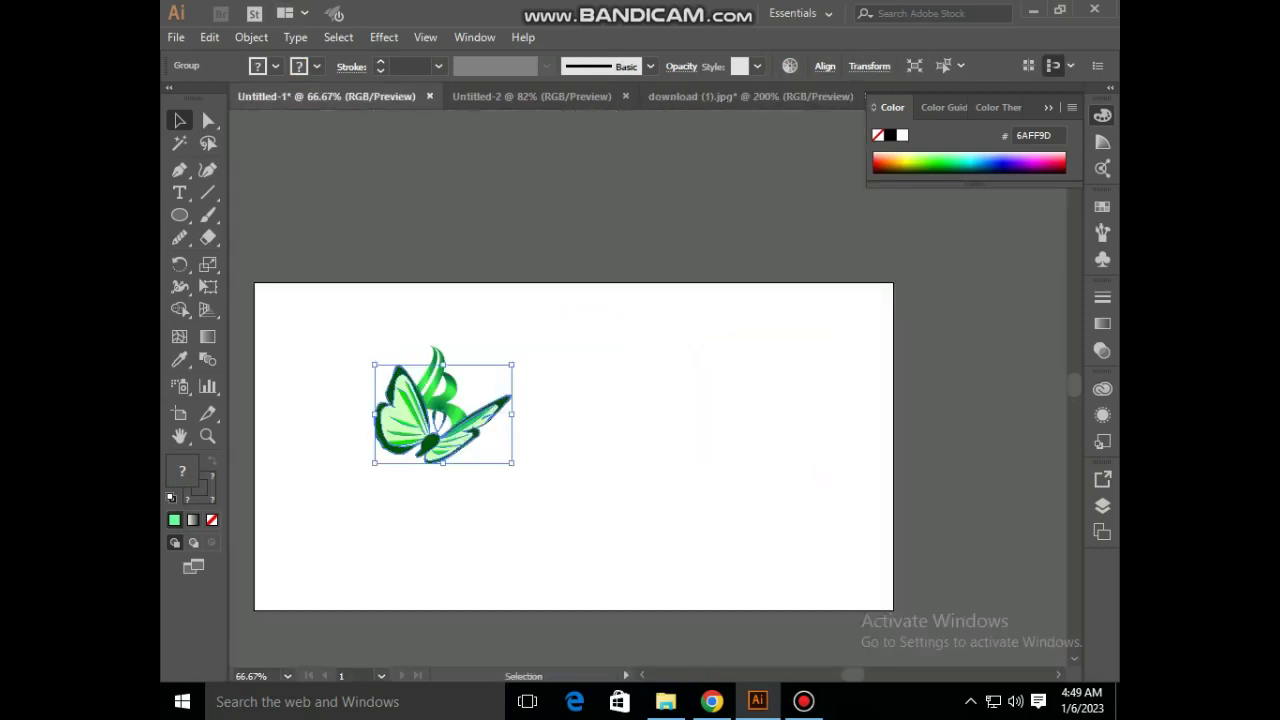
mouse_move(512, 364)
left_mouse_down()
mouse_move(418, 428)
mouse_move(480, 405)
left_mouse_up()
left_click(480, 405)
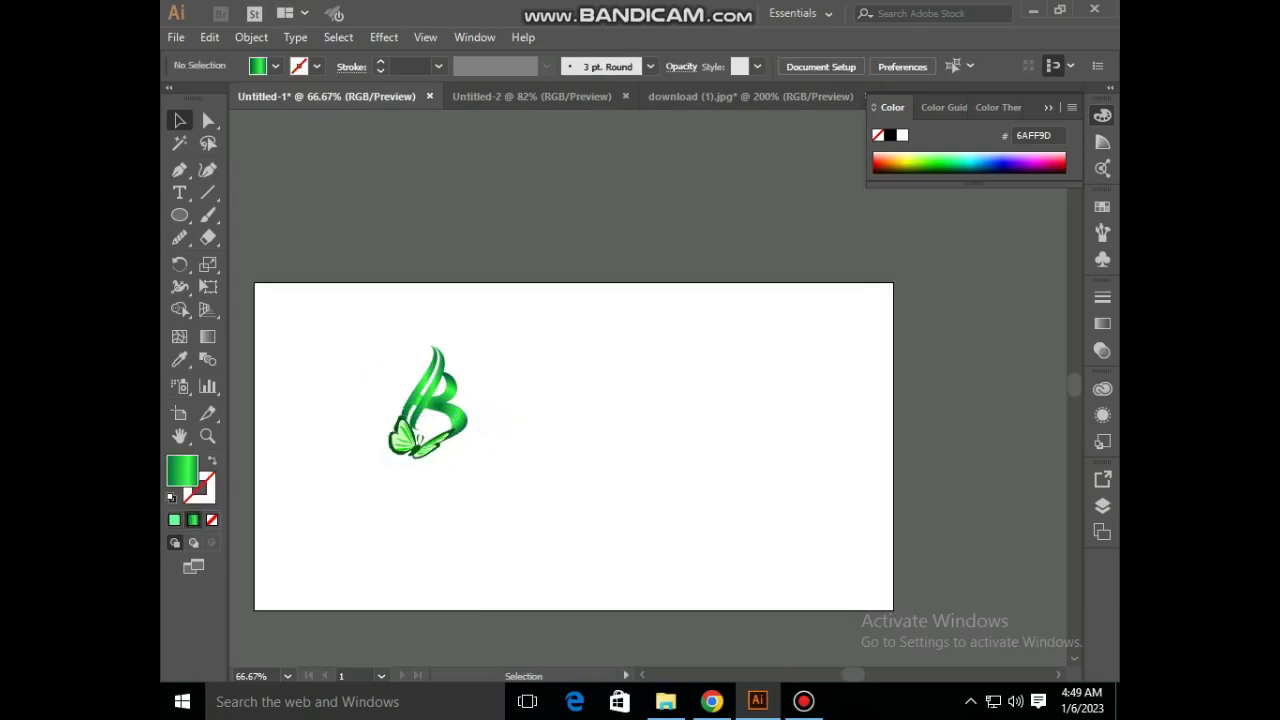
left_click(430, 432)
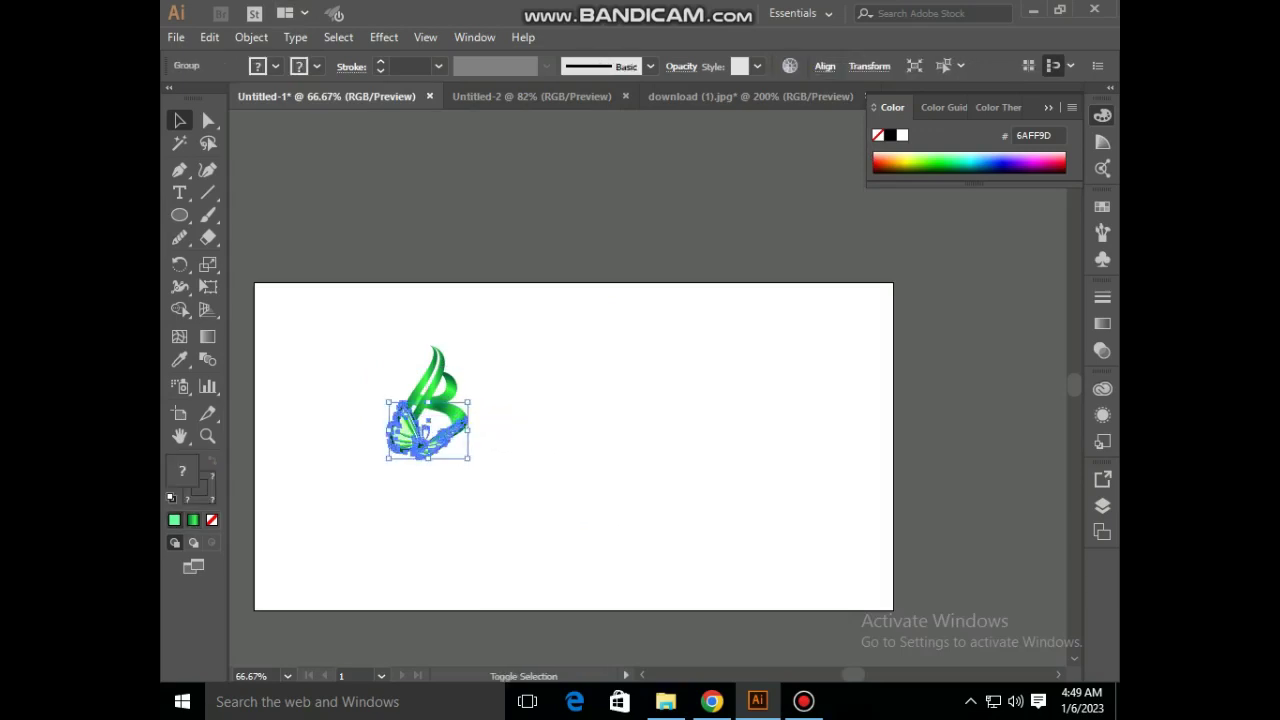
left_click_drag(466, 402, 455, 412)
key("ctrl+shift+a")
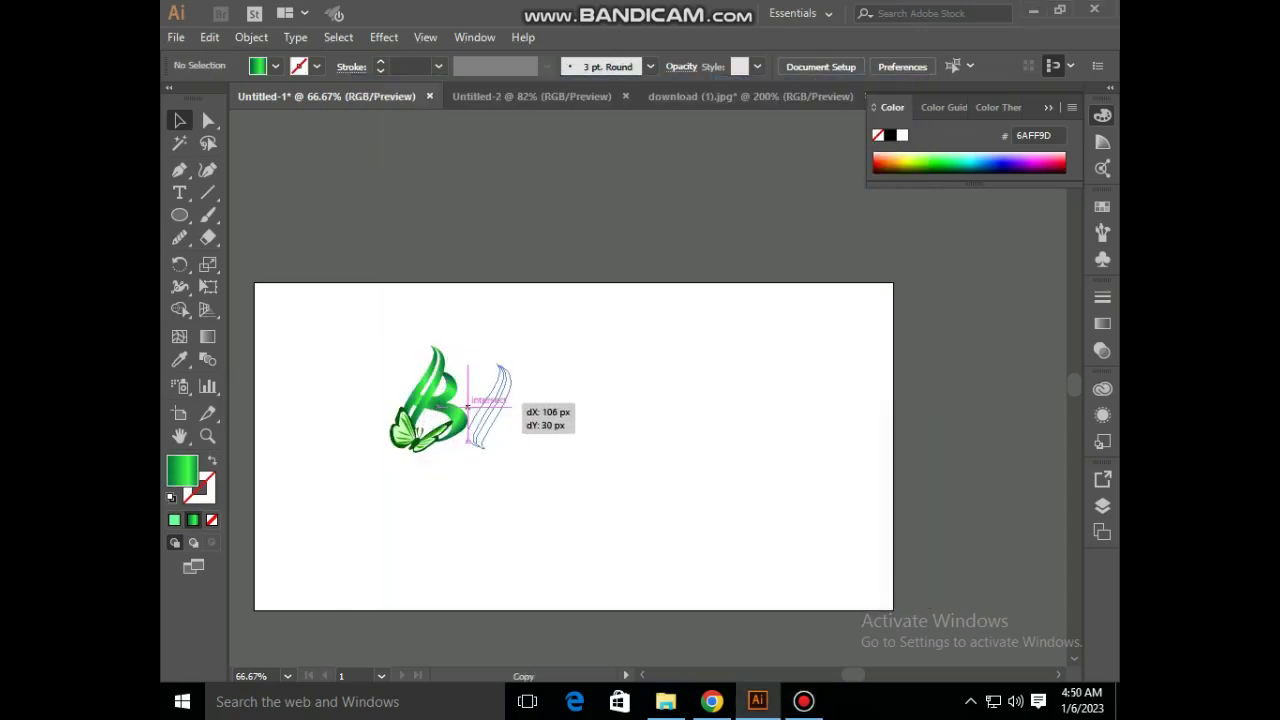
Duplicate the swoosh, rotate it horizontal across the B, and send it to the back.
mouse_move(424, 375)
left_mouse_down()
mouse_move(486, 380)
mouse_move(503, 347)
left_mouse_up()
key("ctrl+shift+a")
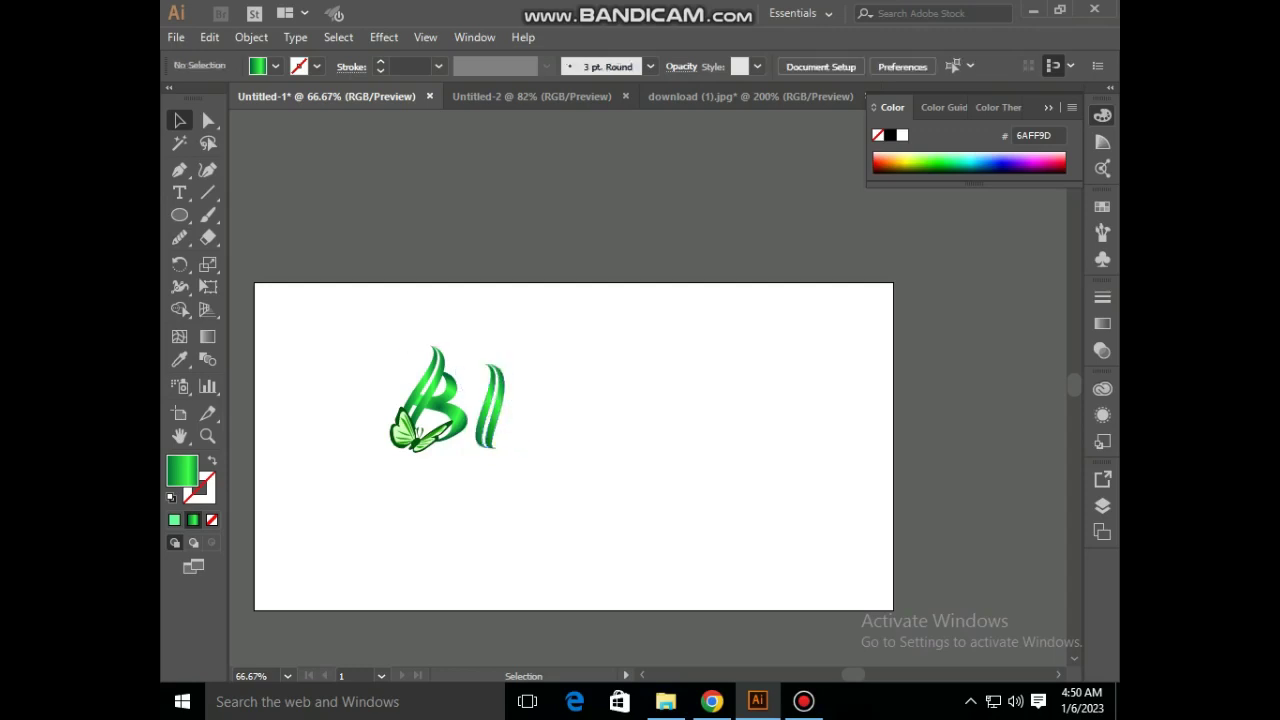
left_click_drag(499, 412, 387, 414)
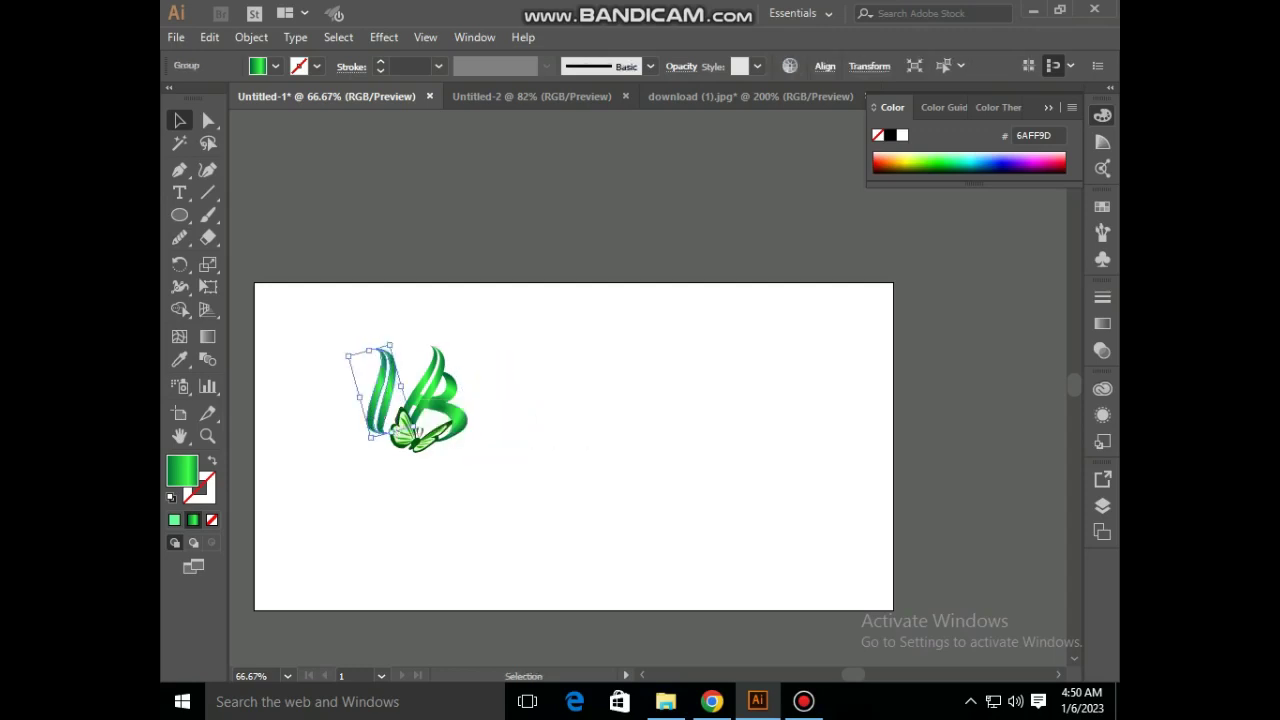
left_click_drag(410, 426, 540, 445)
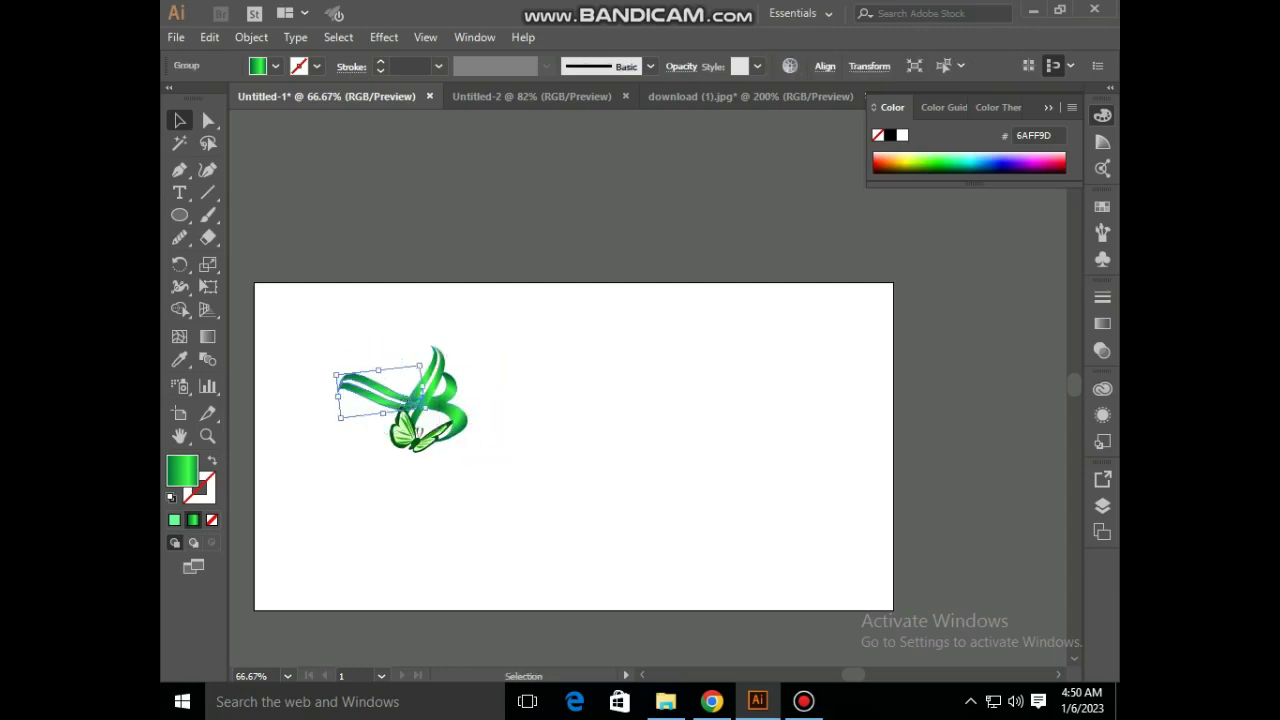
key("ctrl+shift+a")
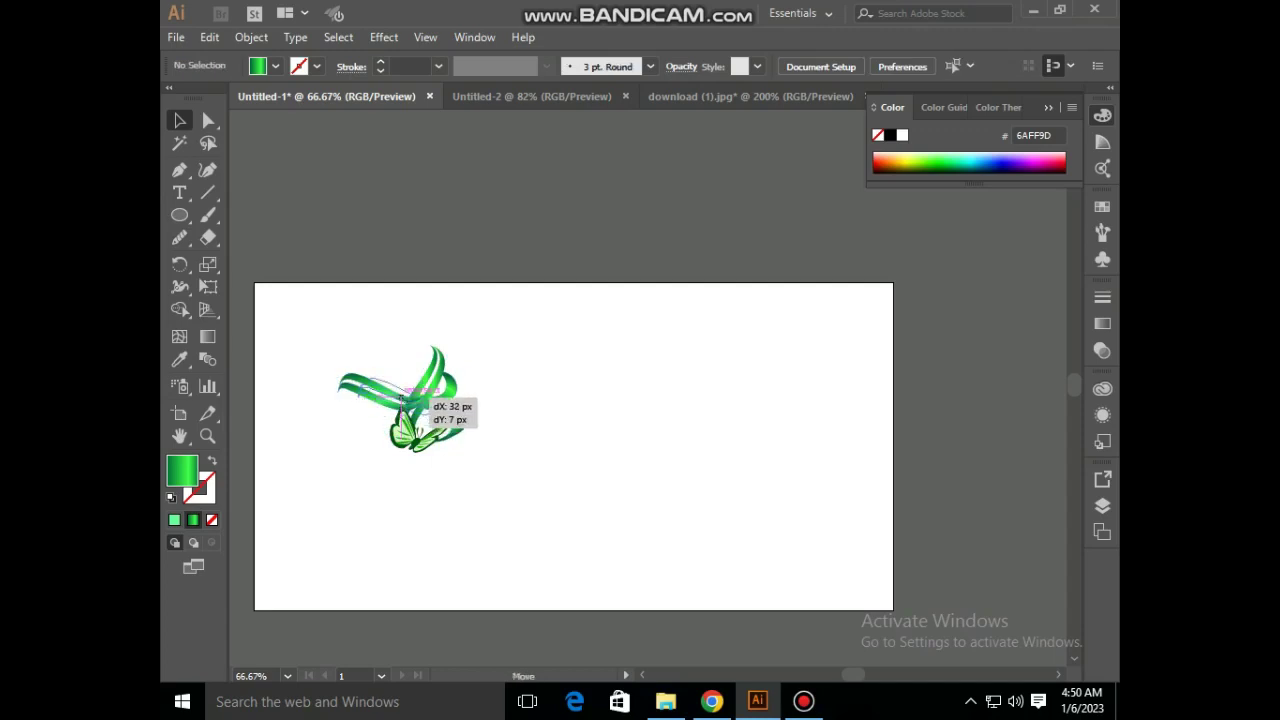
mouse_move(410, 400)
left_mouse_down()
mouse_move(430, 398)
mouse_move(414, 434)
left_mouse_up()
key("ctrl+shift+a")
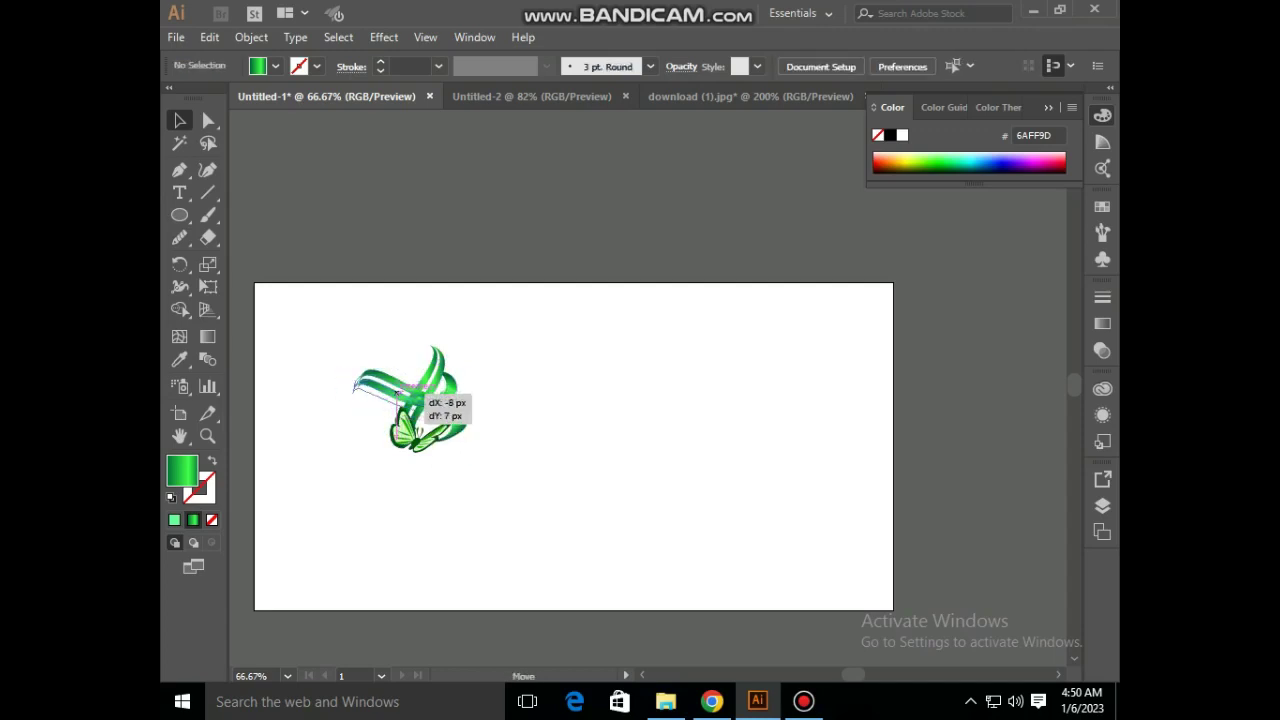
key("ctrl+shift+a")
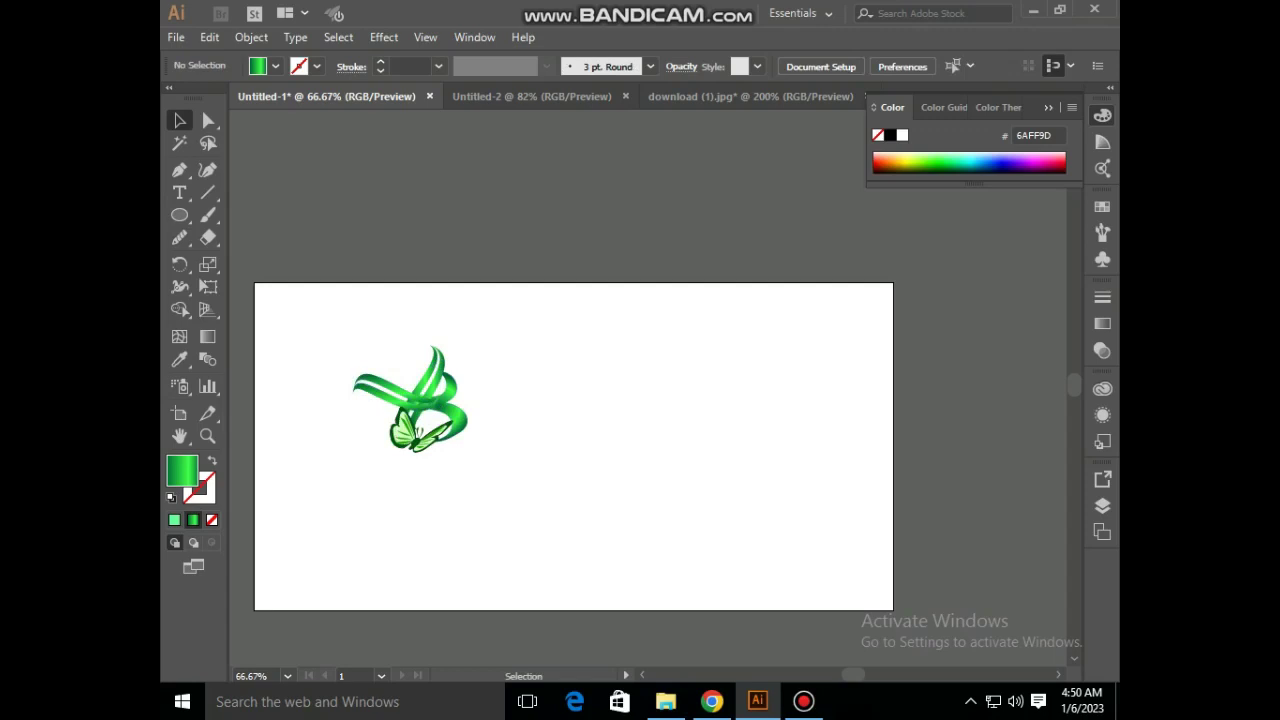
right_click(370, 386)
mouse_move(423, 571)
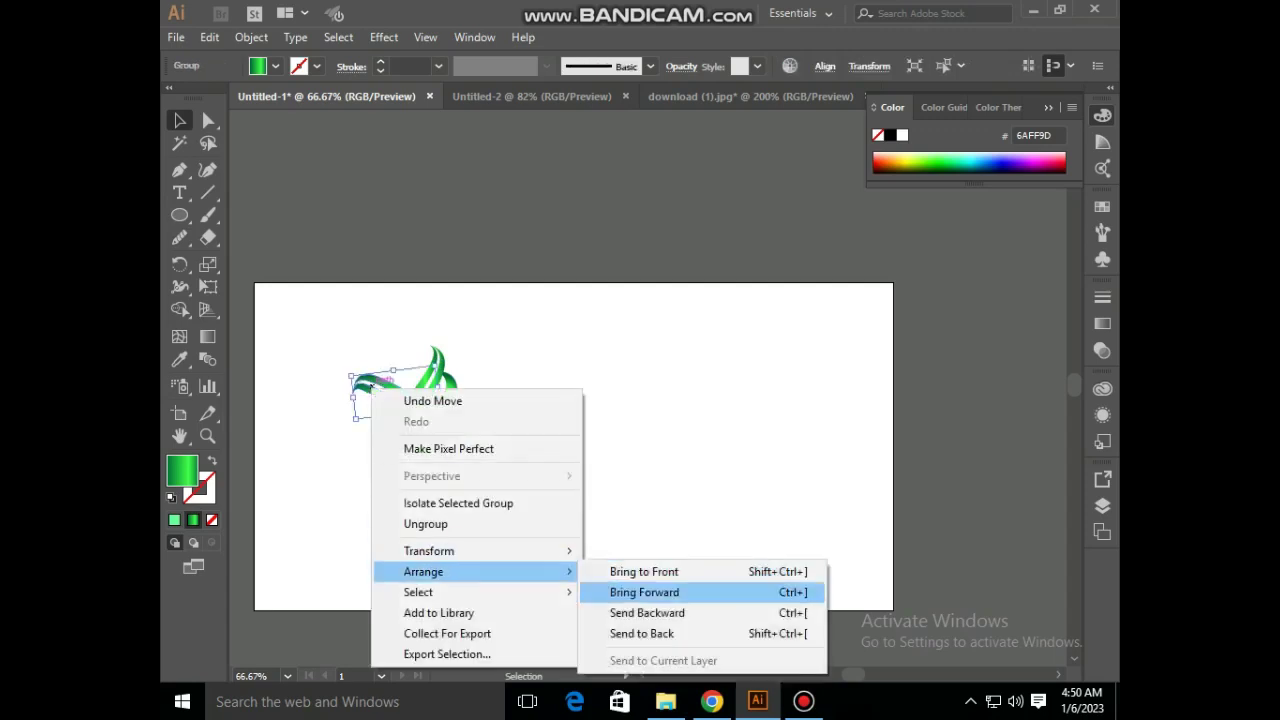
left_click(642, 633)
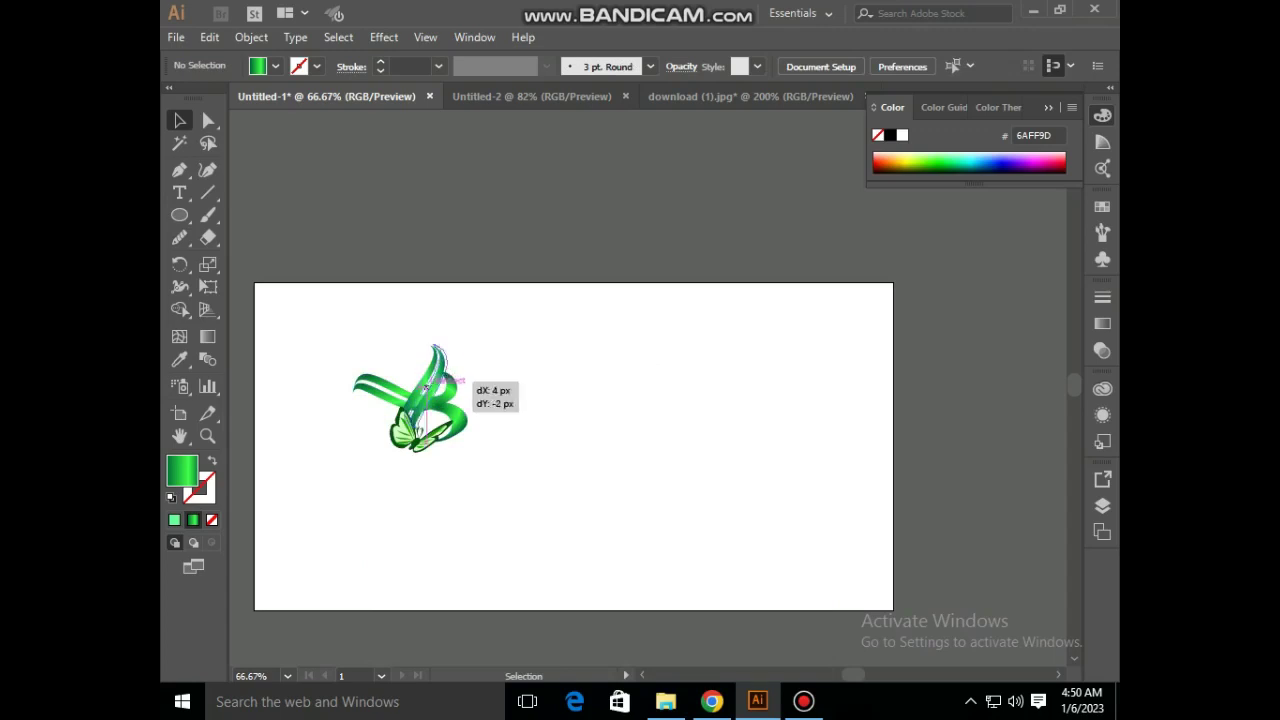
Place another stroke copy right of the B and tilt it about 15°.
mouse_move(446, 376)
left_mouse_down()
mouse_move(500, 382)
mouse_move(505, 354)
left_mouse_up()
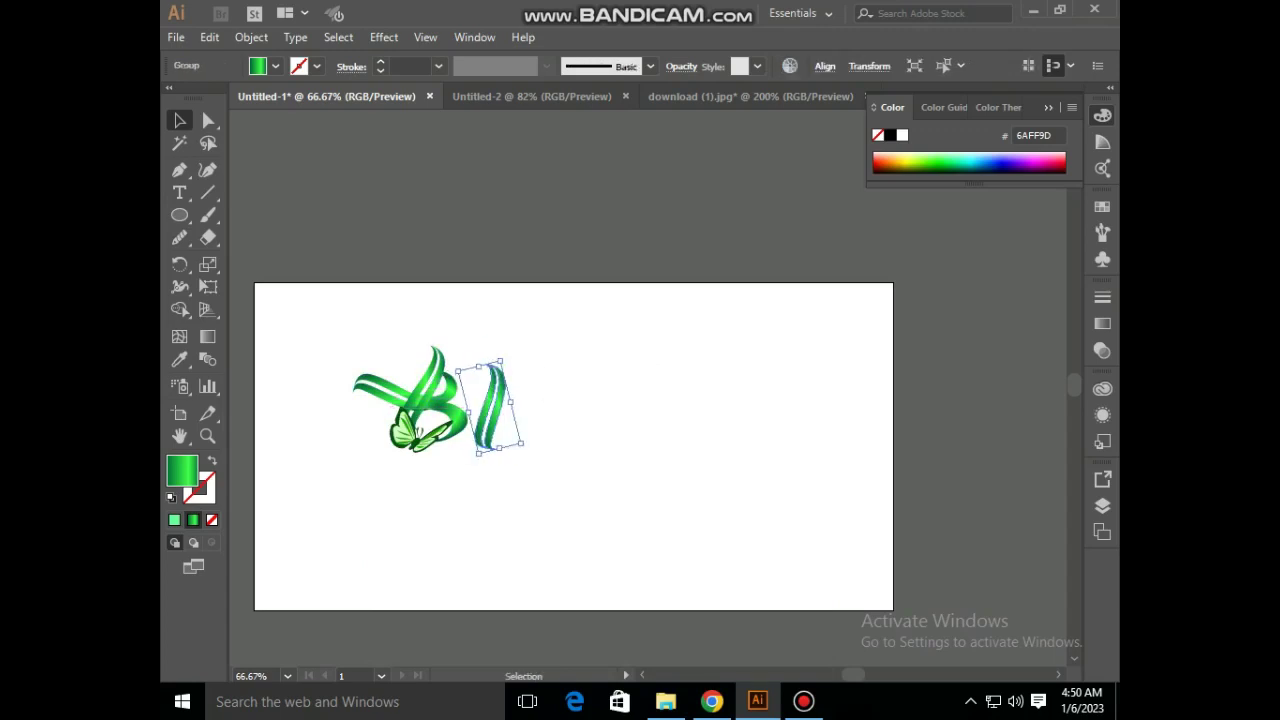
key("ctrl+shift+a")
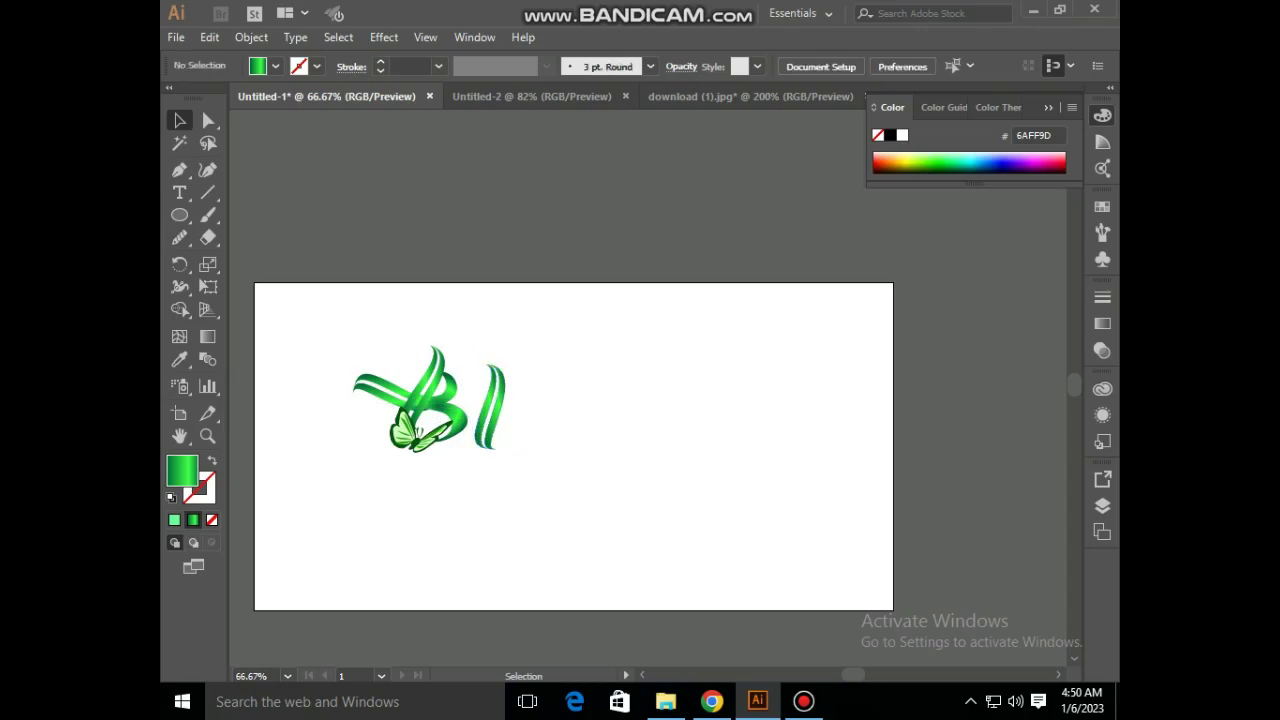
left_click(492, 400)
left_click_drag(503, 358, 525, 345)
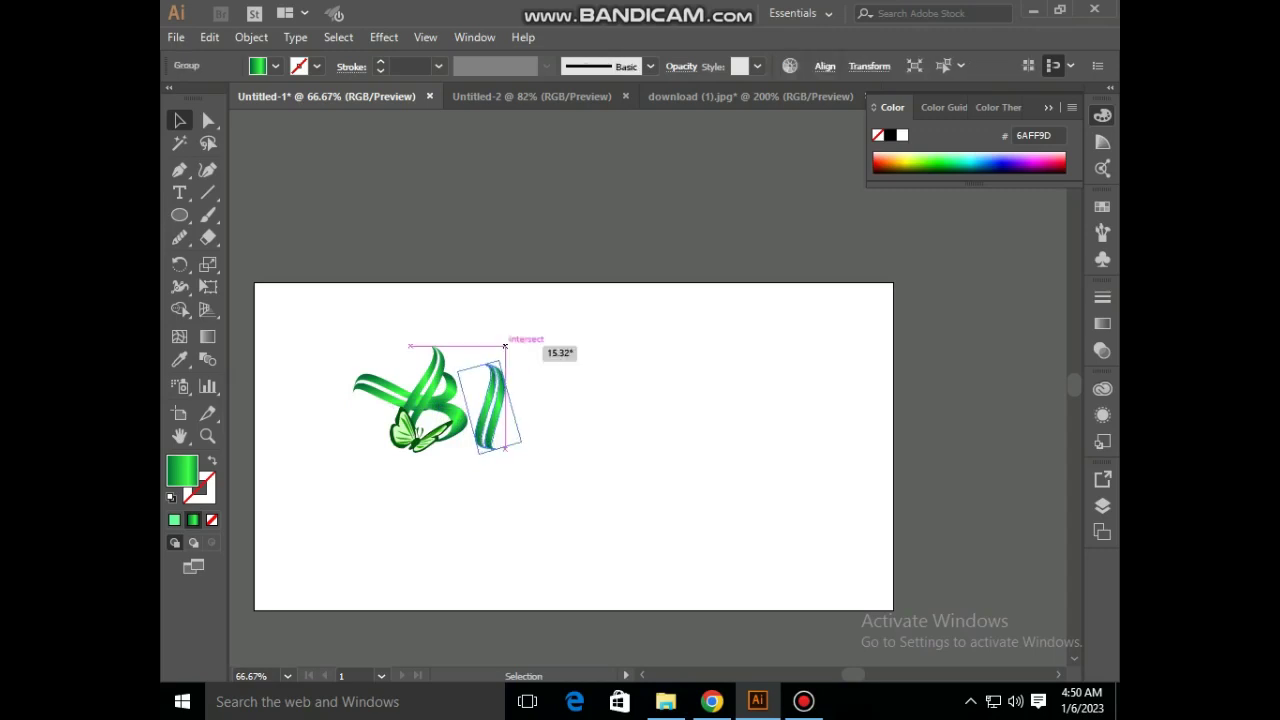
key("ctrl+shift+a")
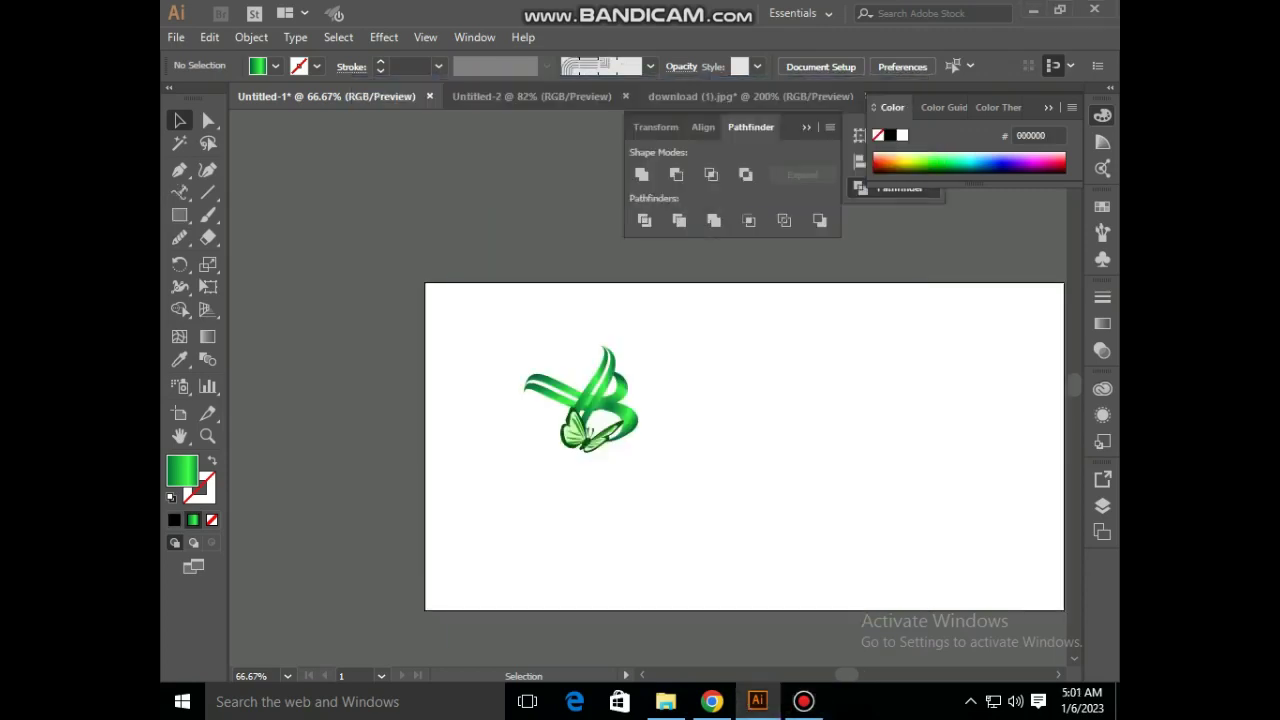
Set the view magnification to 100%.
left_click(287, 676)
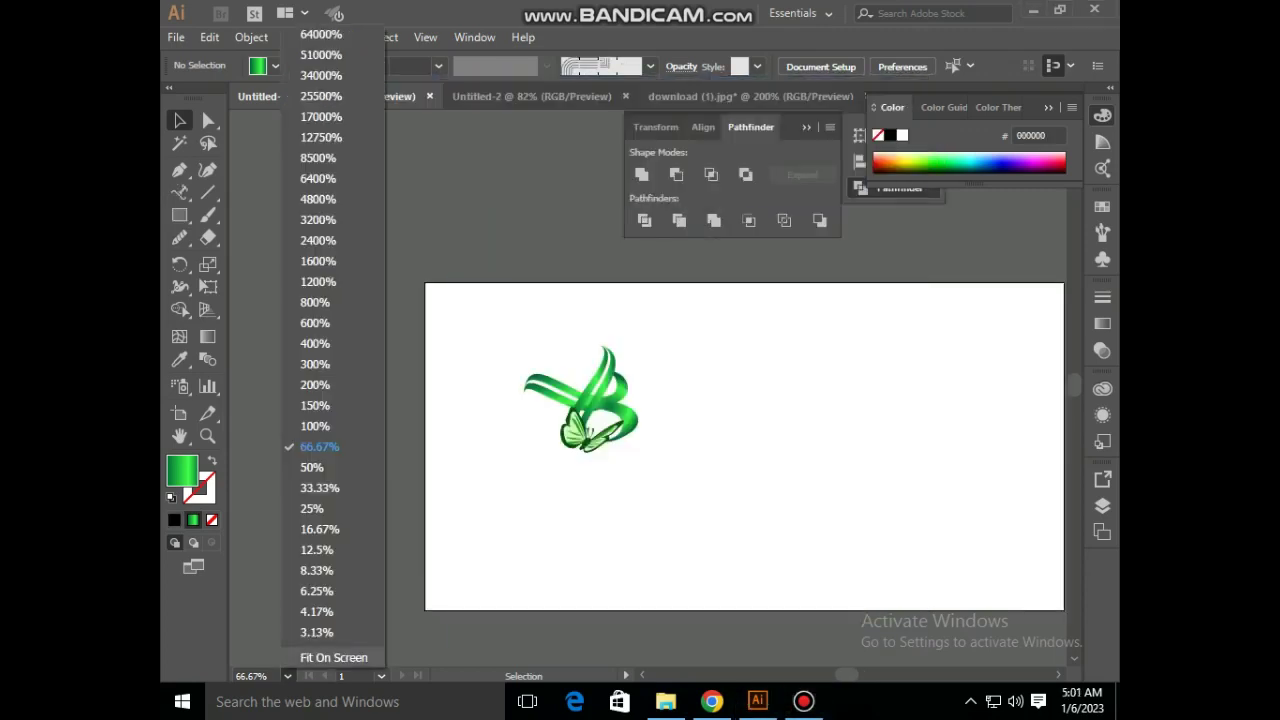
left_click(330, 405)
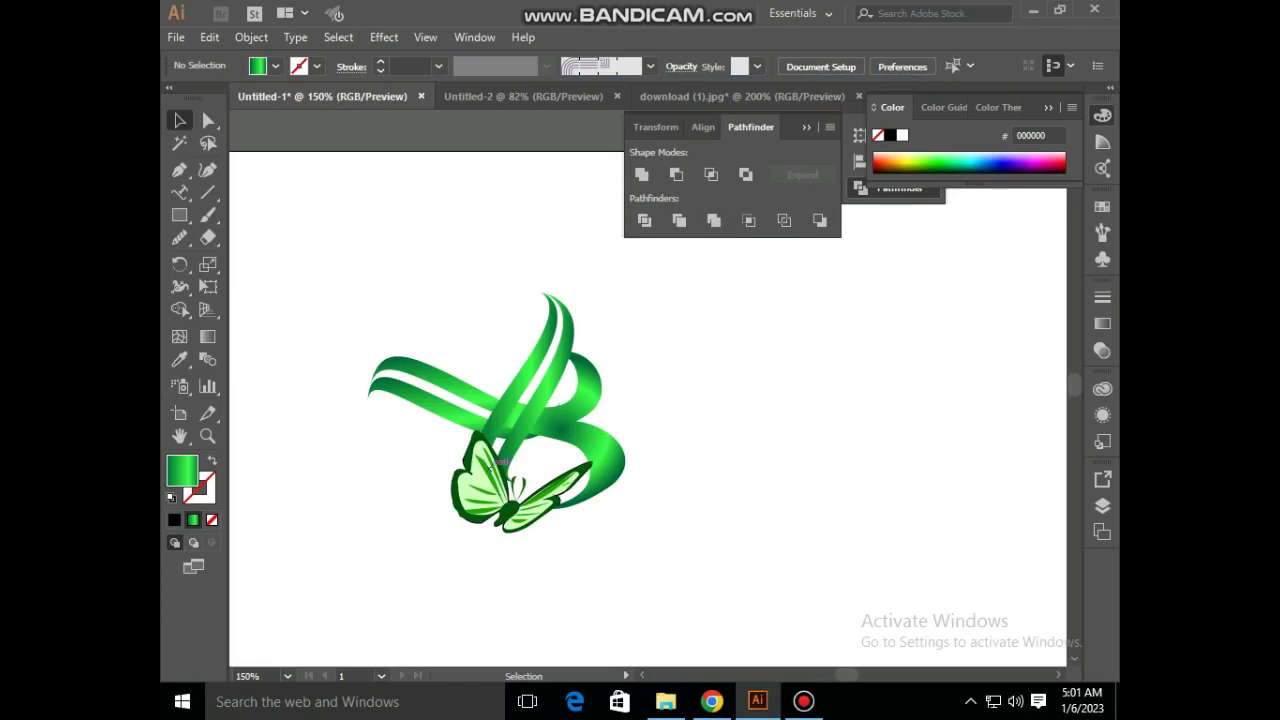
left_click(287, 676)
left_click(315, 426)
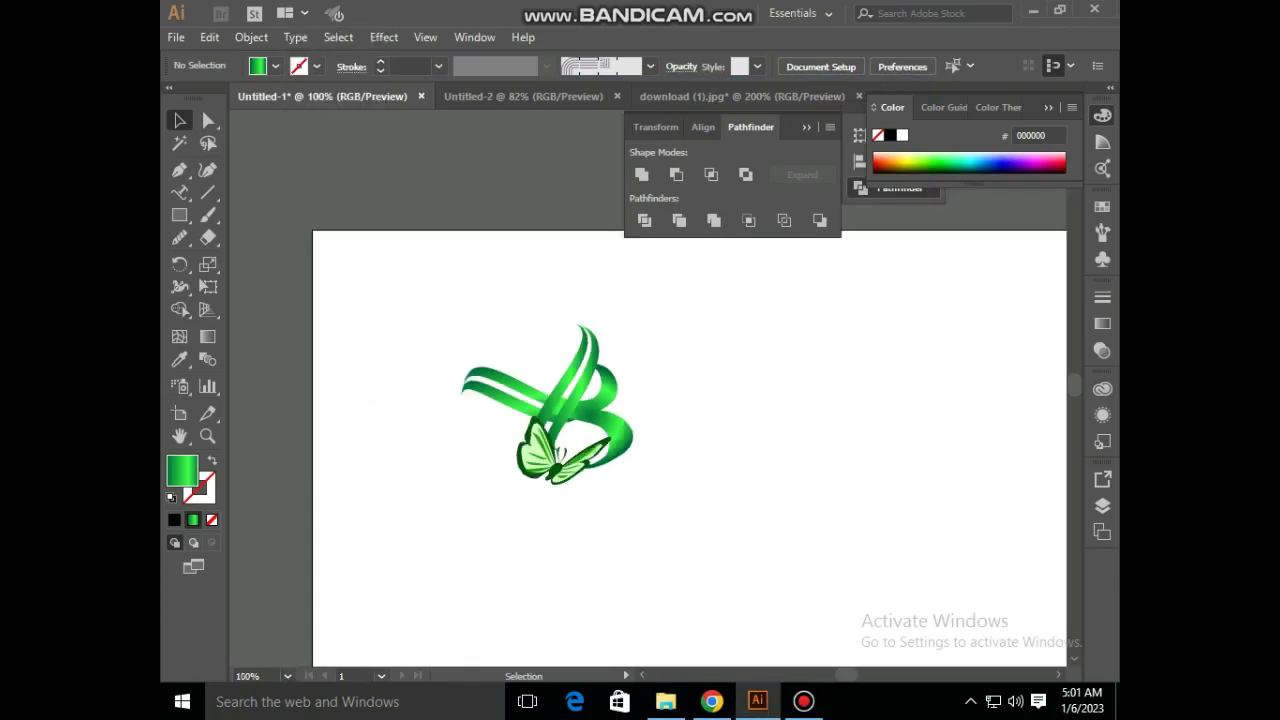
Draw a curved path around the B's upper right and attach type on it.
left_click(179, 170)
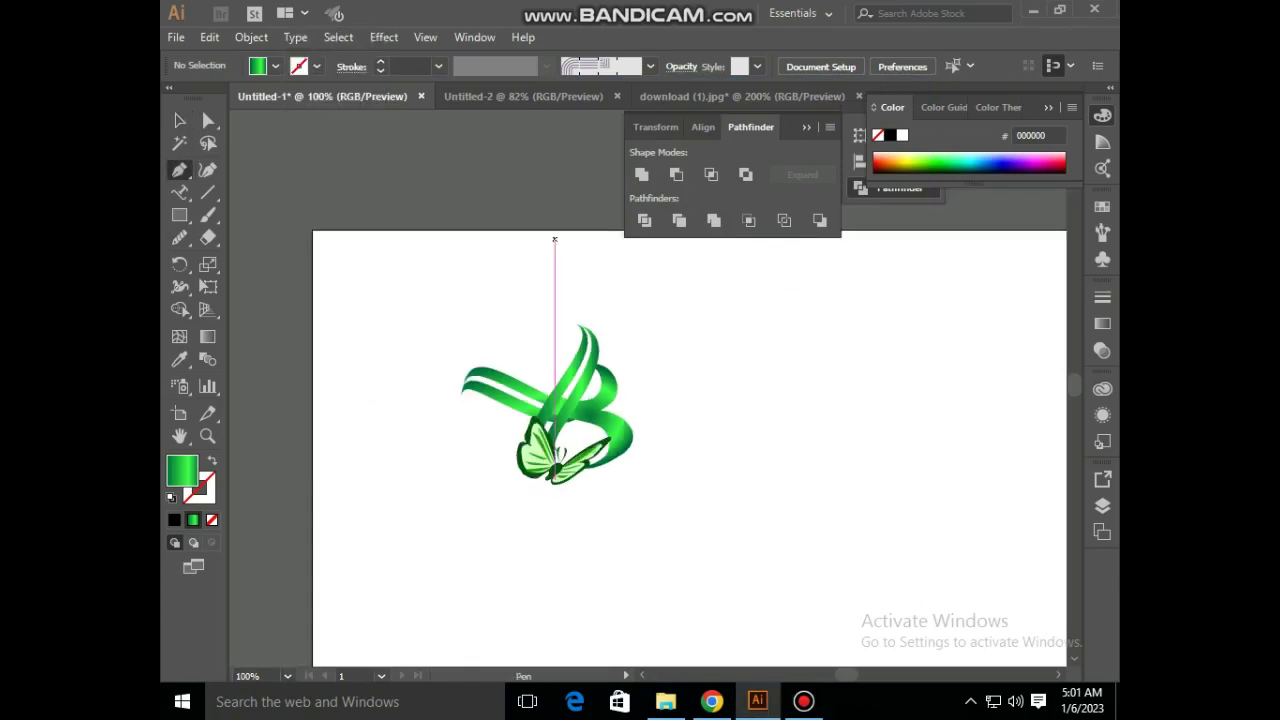
mouse_move(600, 346)
left_mouse_down()
mouse_move(625, 405)
mouse_move(650, 388)
left_mouse_up()
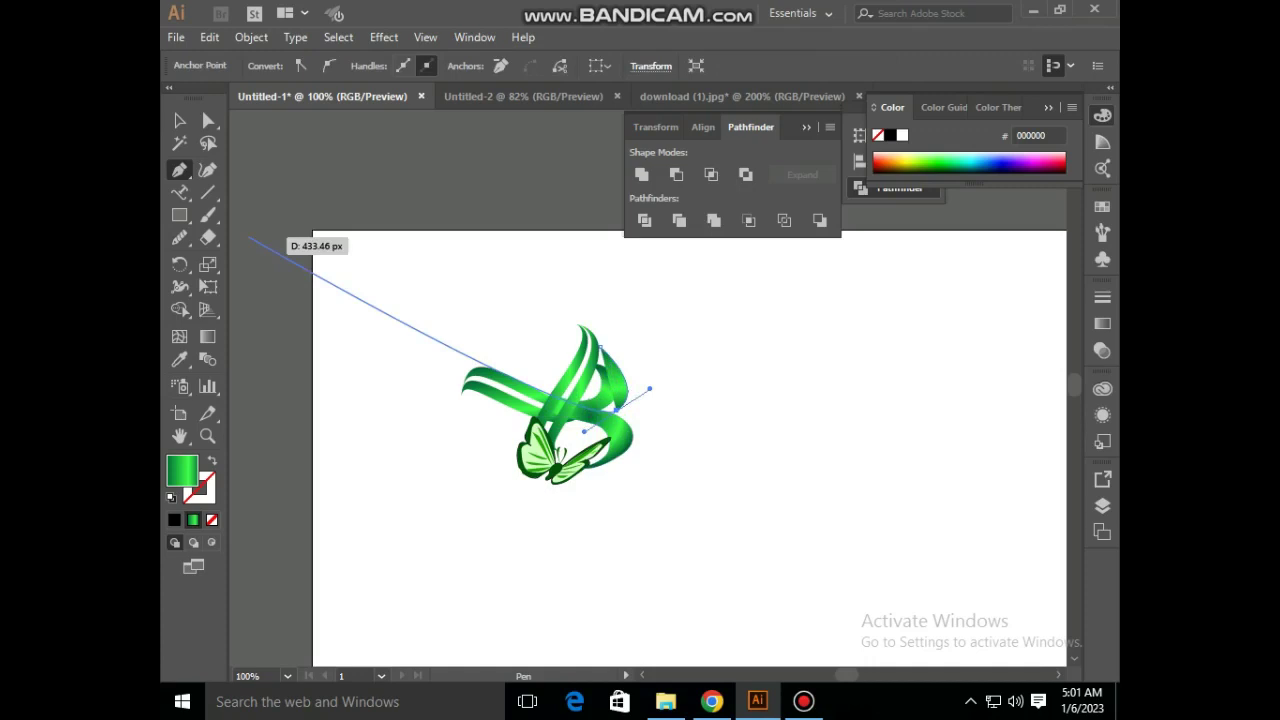
left_click(180, 192)
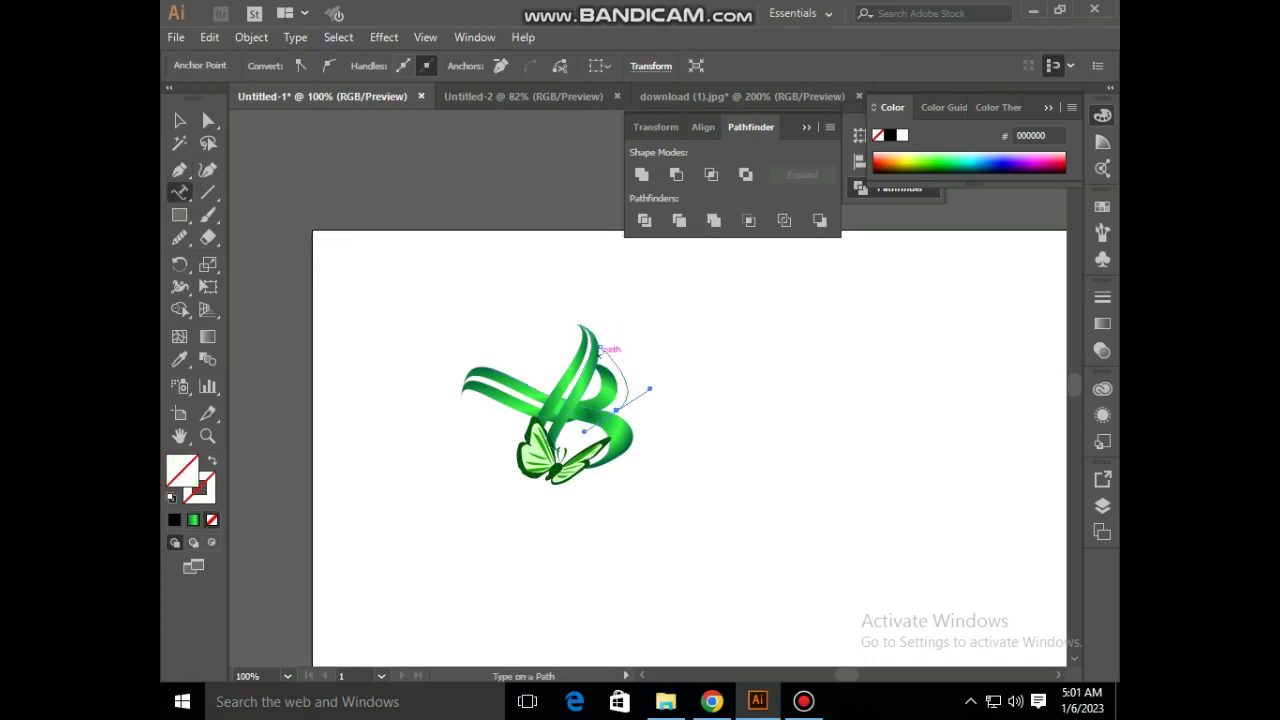
left_click(600, 351)
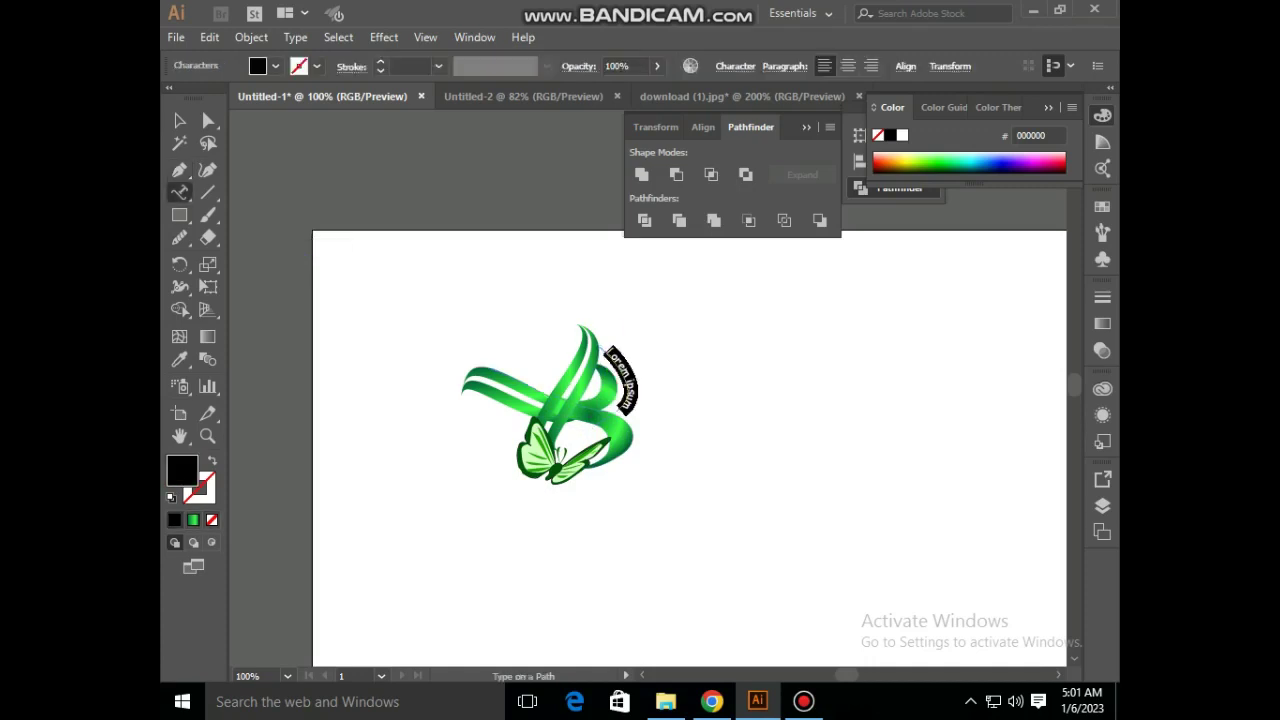
Replace the curve's placeholder text with BRANDED and try 200 letter spacing.
key("BackSpace")
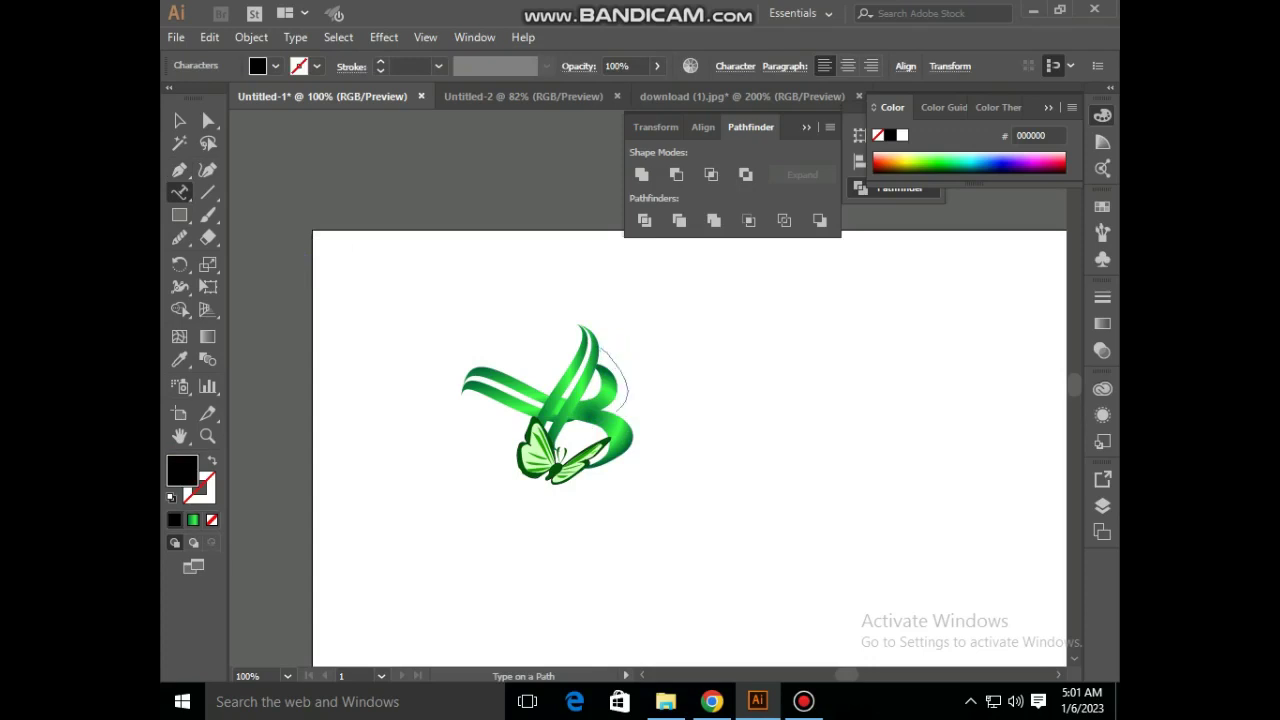
type("BRA")
type("NDED")
left_click(735, 66)
left_click(740, 202)
left_click(762, 499)
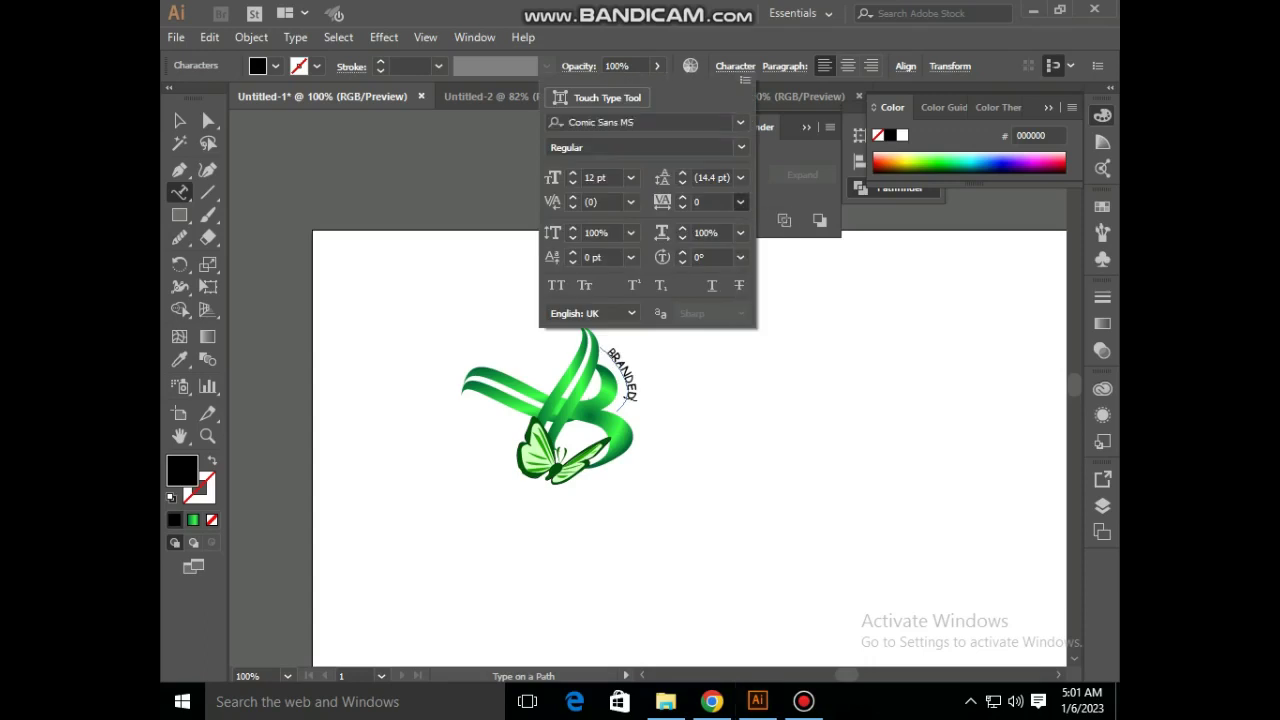
left_click(740, 202)
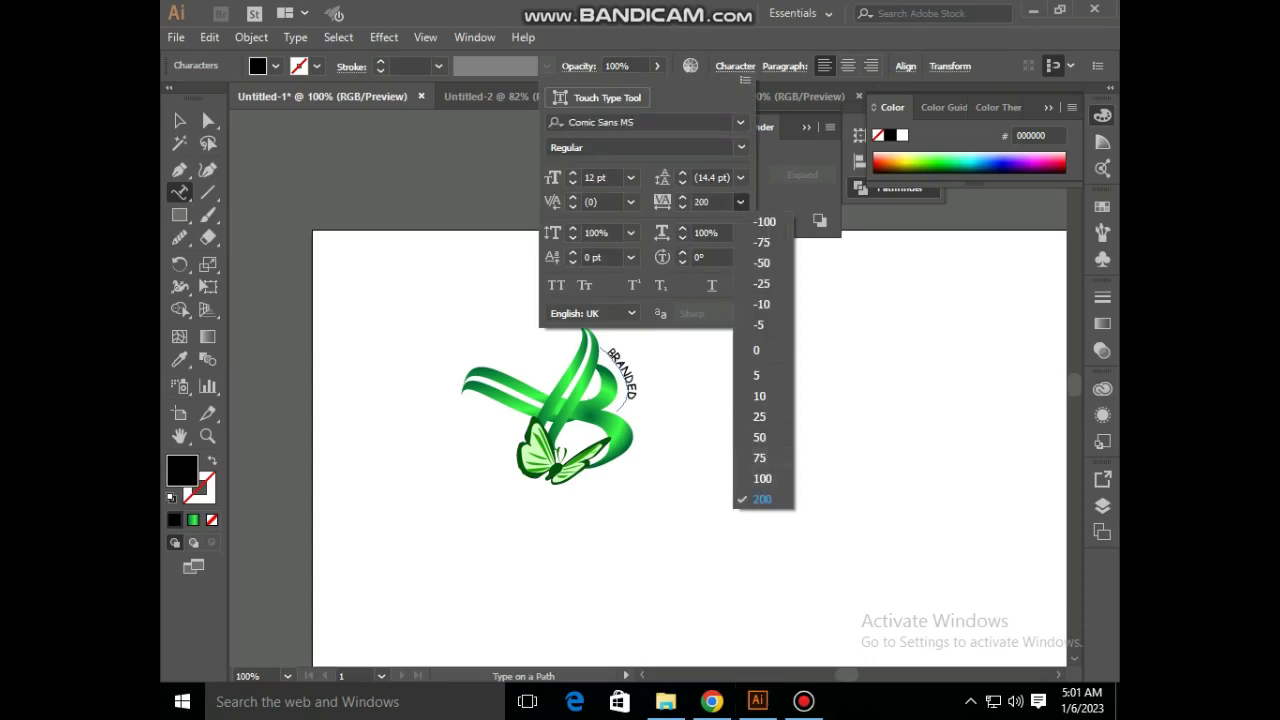
key("Escape")
key("Escape")
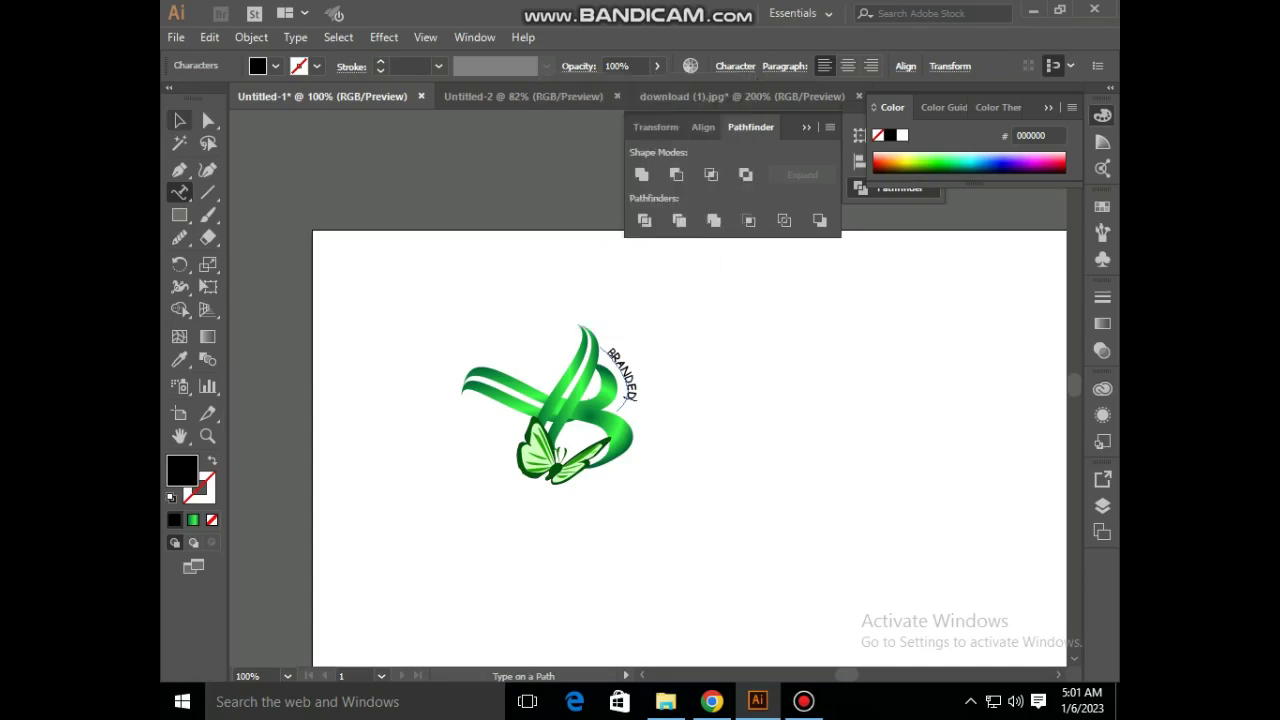
key("Escape")
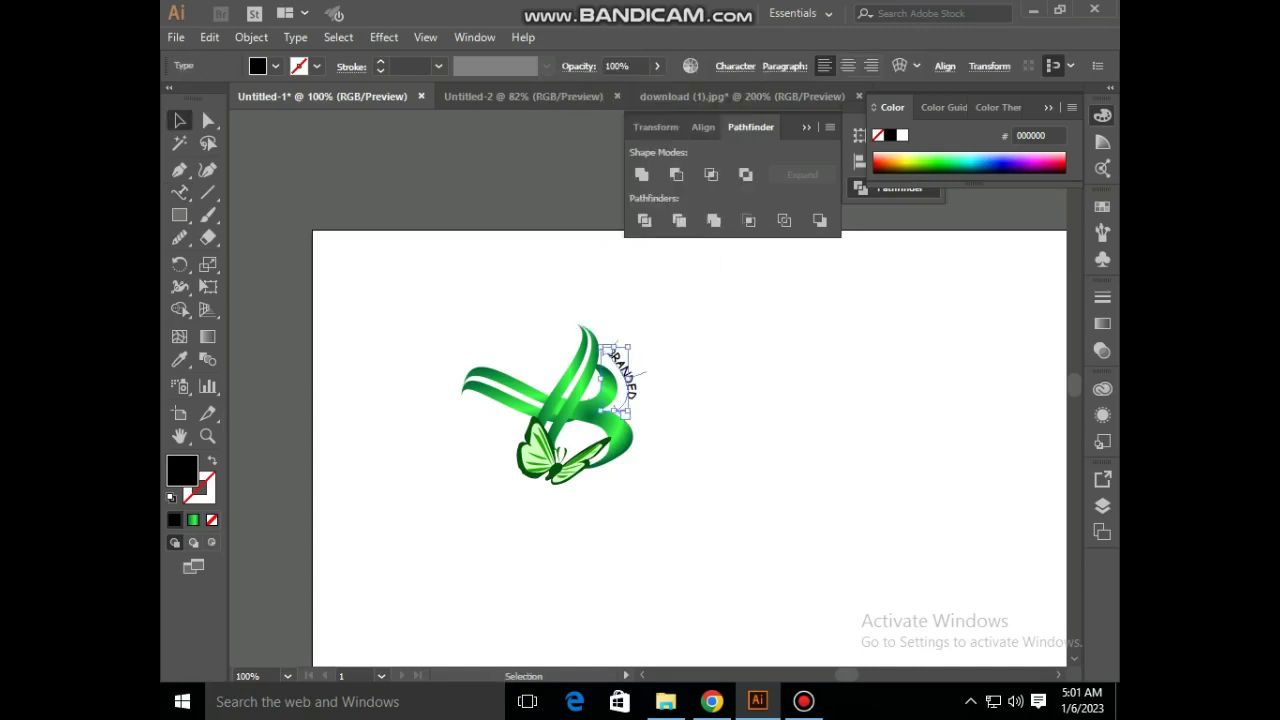
Set BRANDED's tracking to 100 in the Character panel.
left_click(735, 66)
left_click(740, 202)
left_click(762, 412)
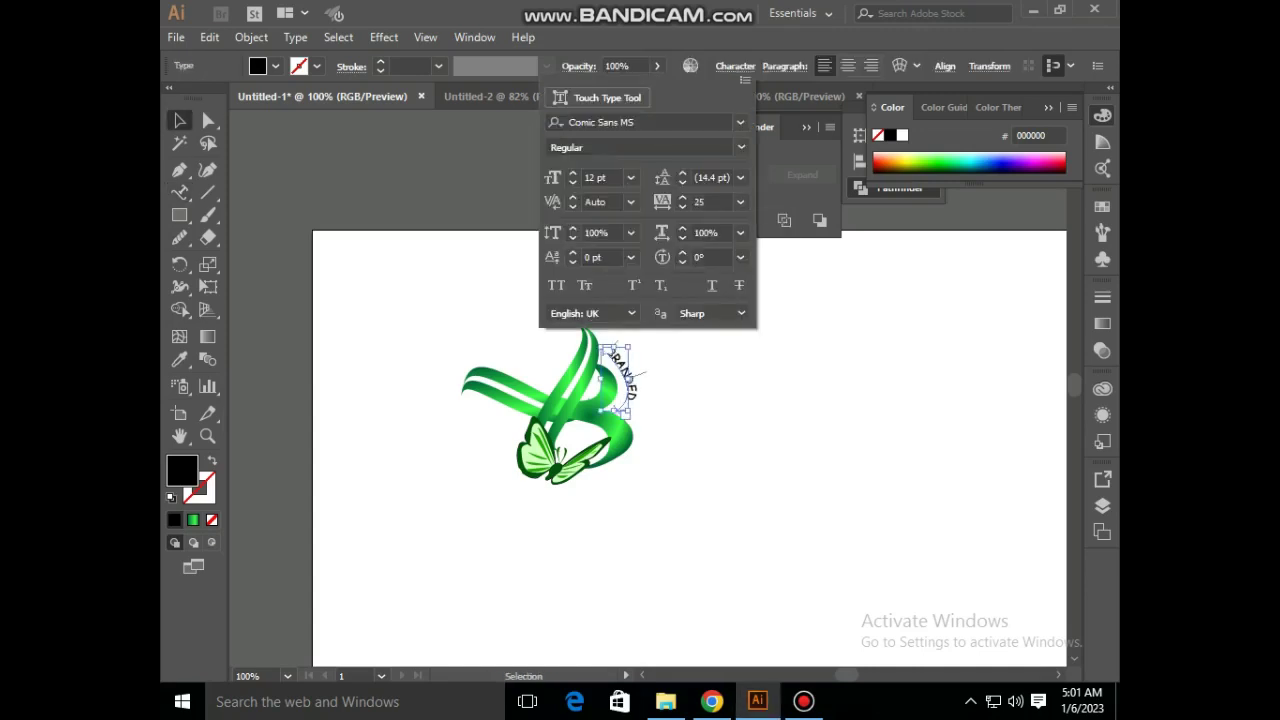
left_click(740, 202)
left_click(762, 458)
left_click(740, 202)
left_click(762, 474)
key("Escape")
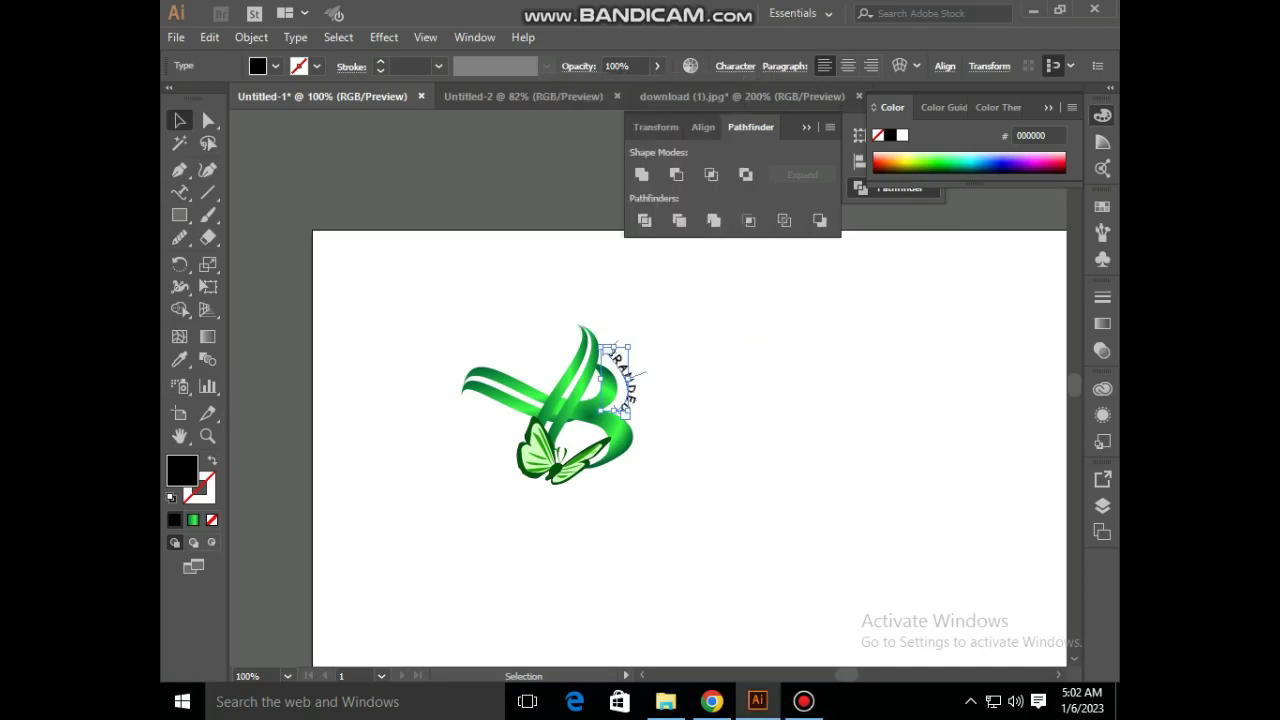
Slide BRANDED along its curve and fill it green 0A9400.
key("ctrl+shift+a")
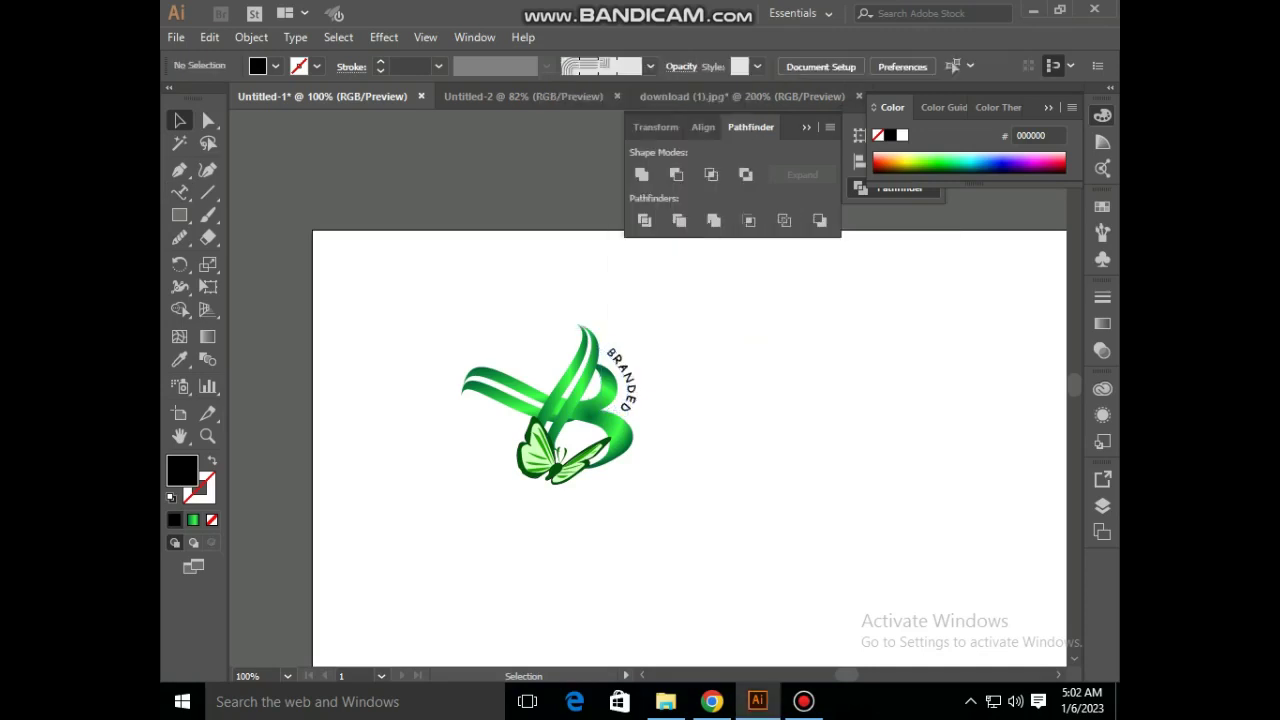
left_click(632, 382)
left_click_drag(632, 380, 612, 372)
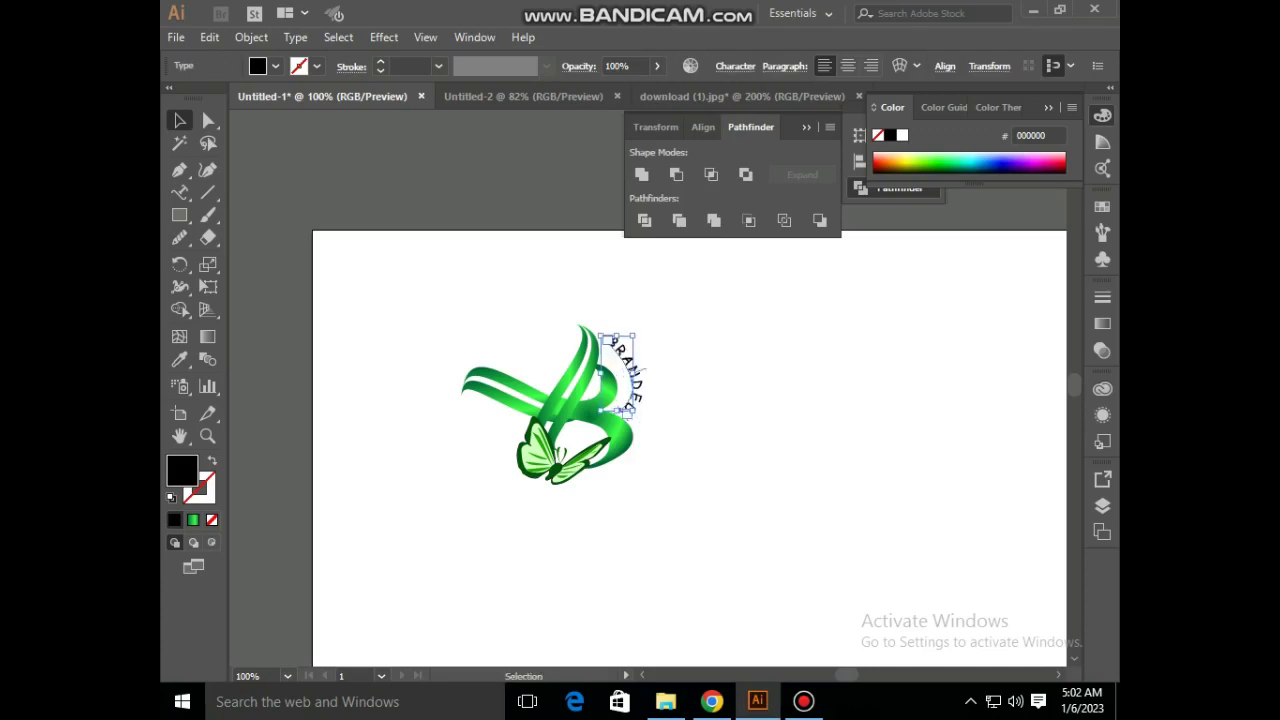
key("ctrl+shift+a")
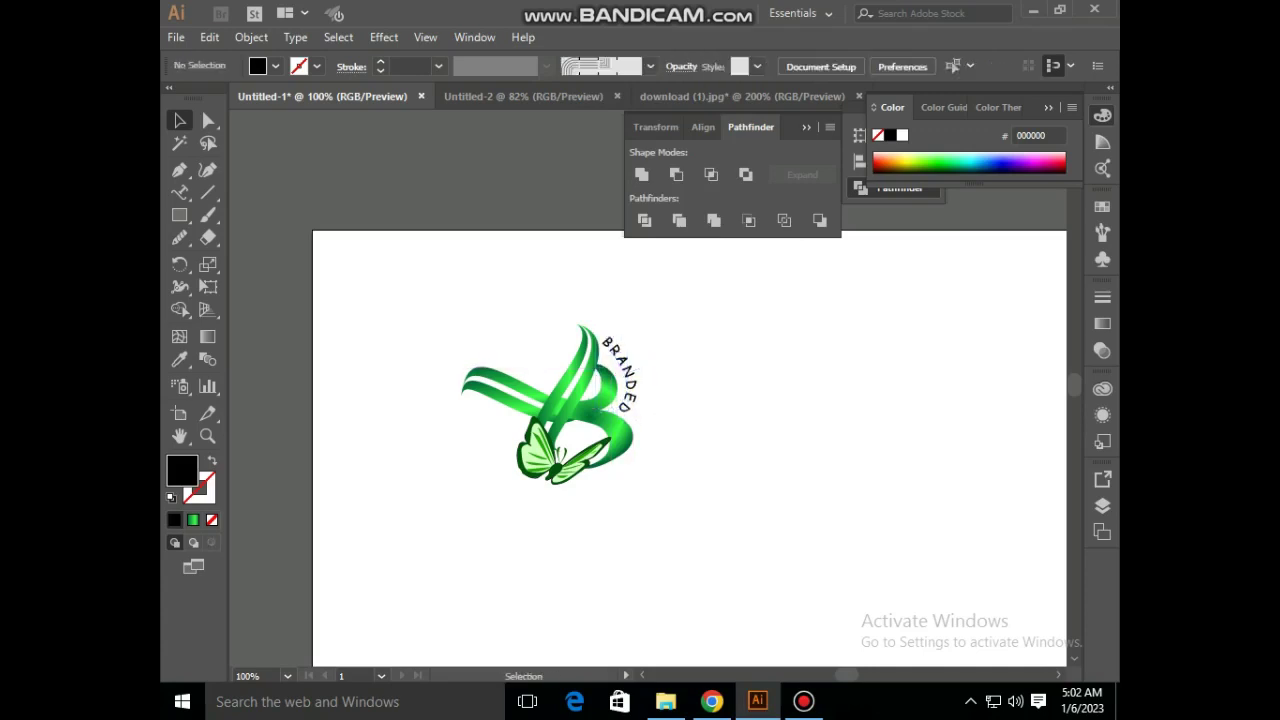
left_click(615, 370)
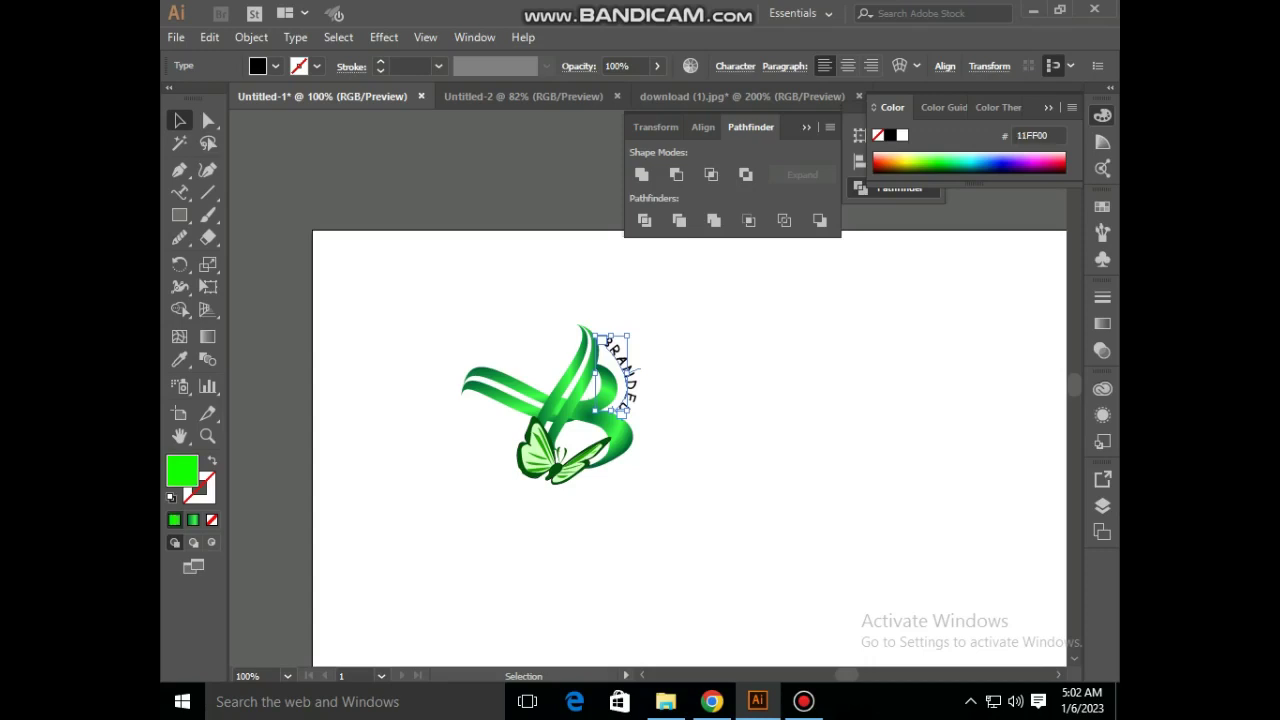
key("ctrl+shift+a")
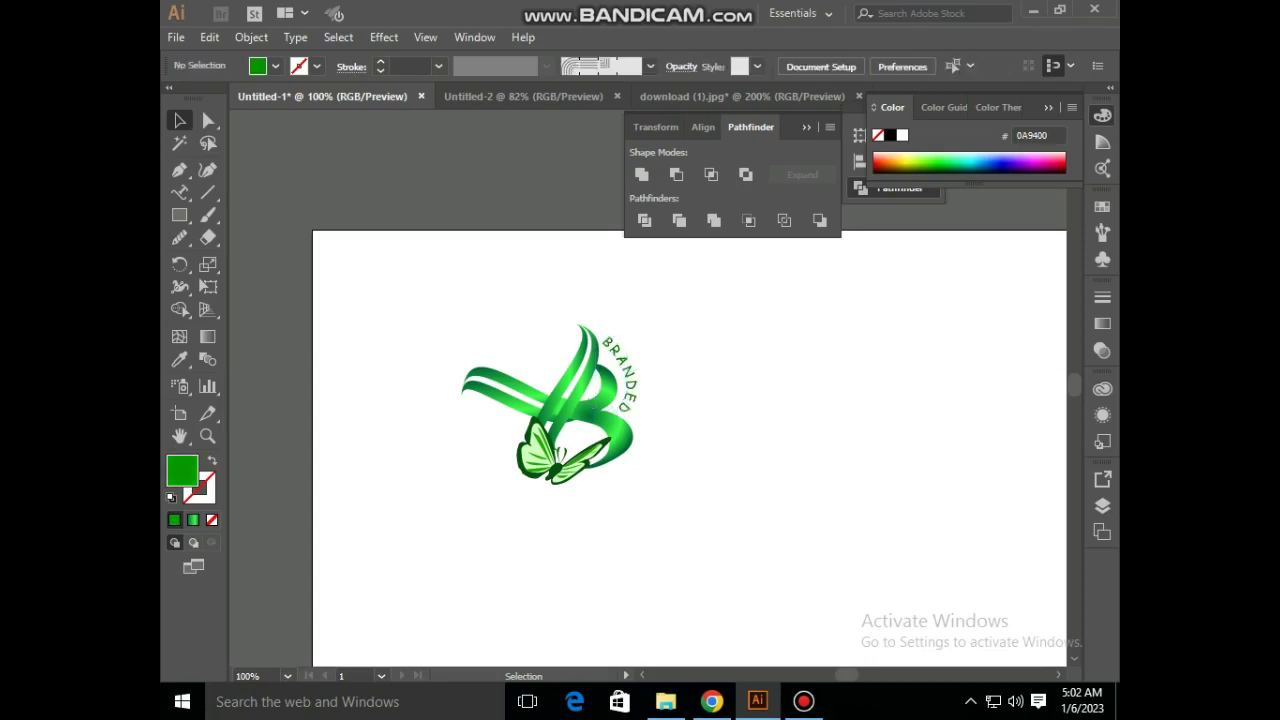
Draw a curved arc beneath the butterfly with the Pen tool.
left_click(179, 170)
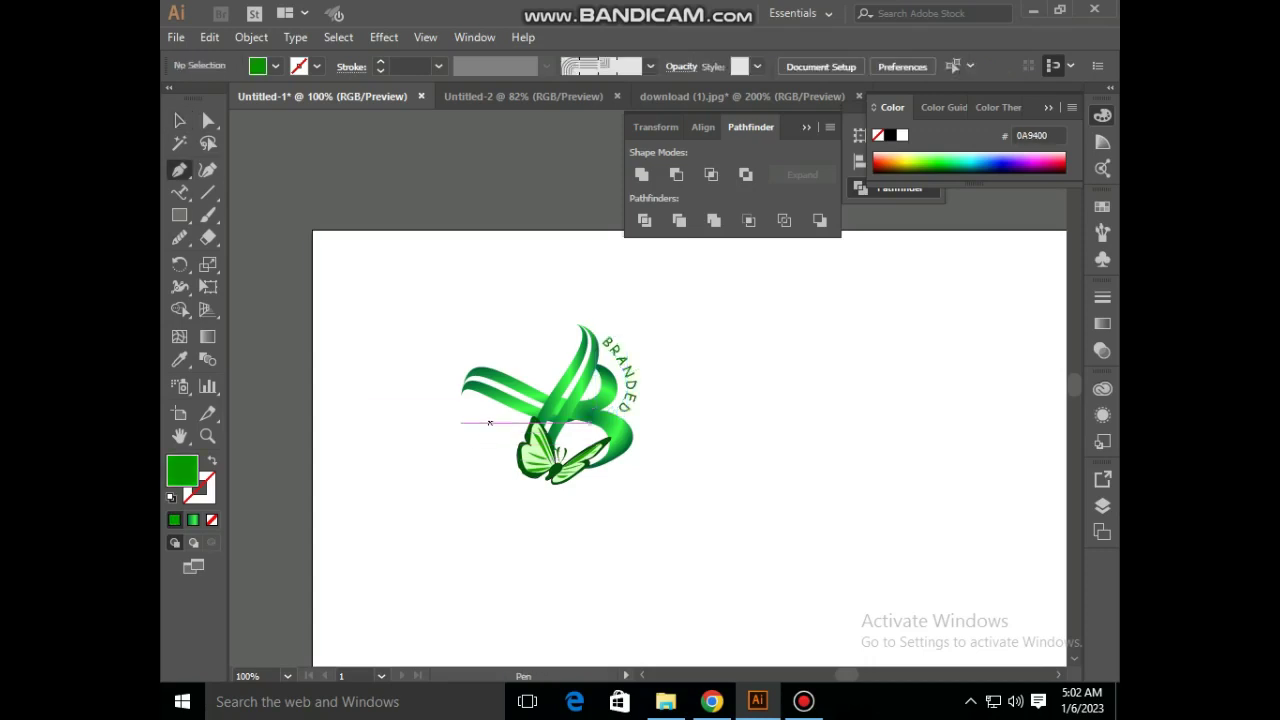
left_click(494, 416)
left_click_drag(638, 451, 660, 420)
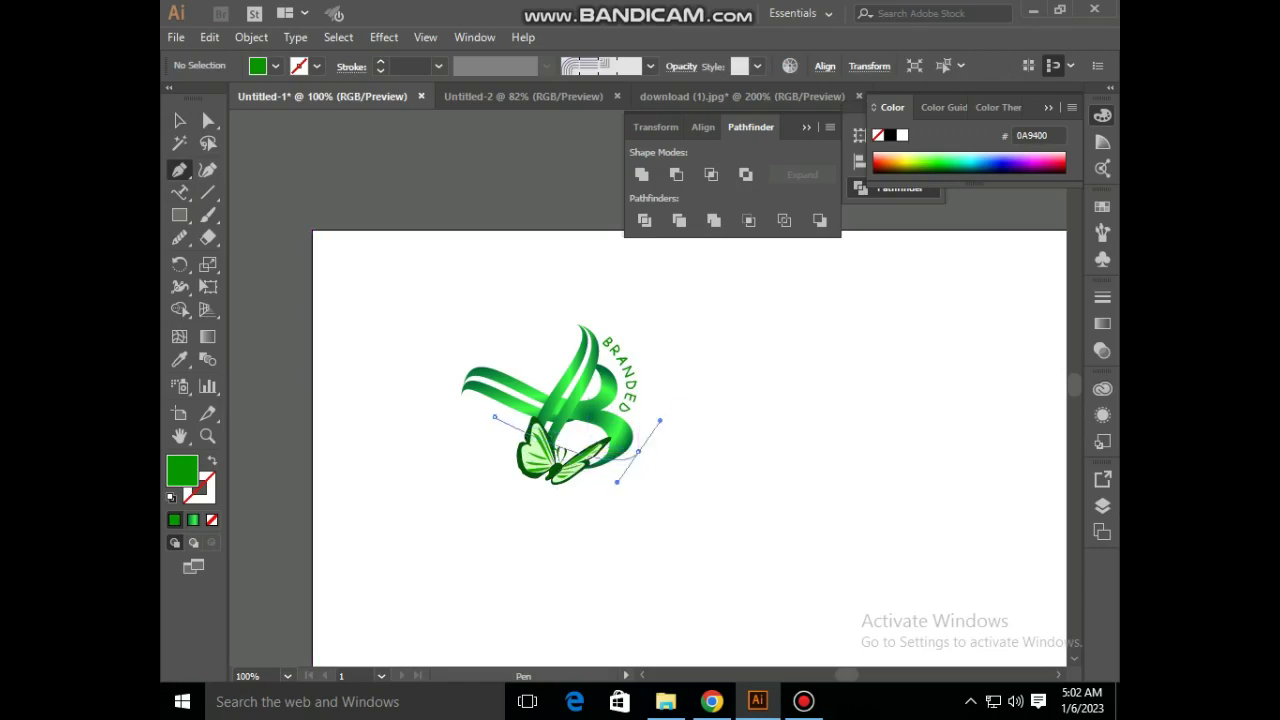
left_click_drag(660, 420, 766, 337)
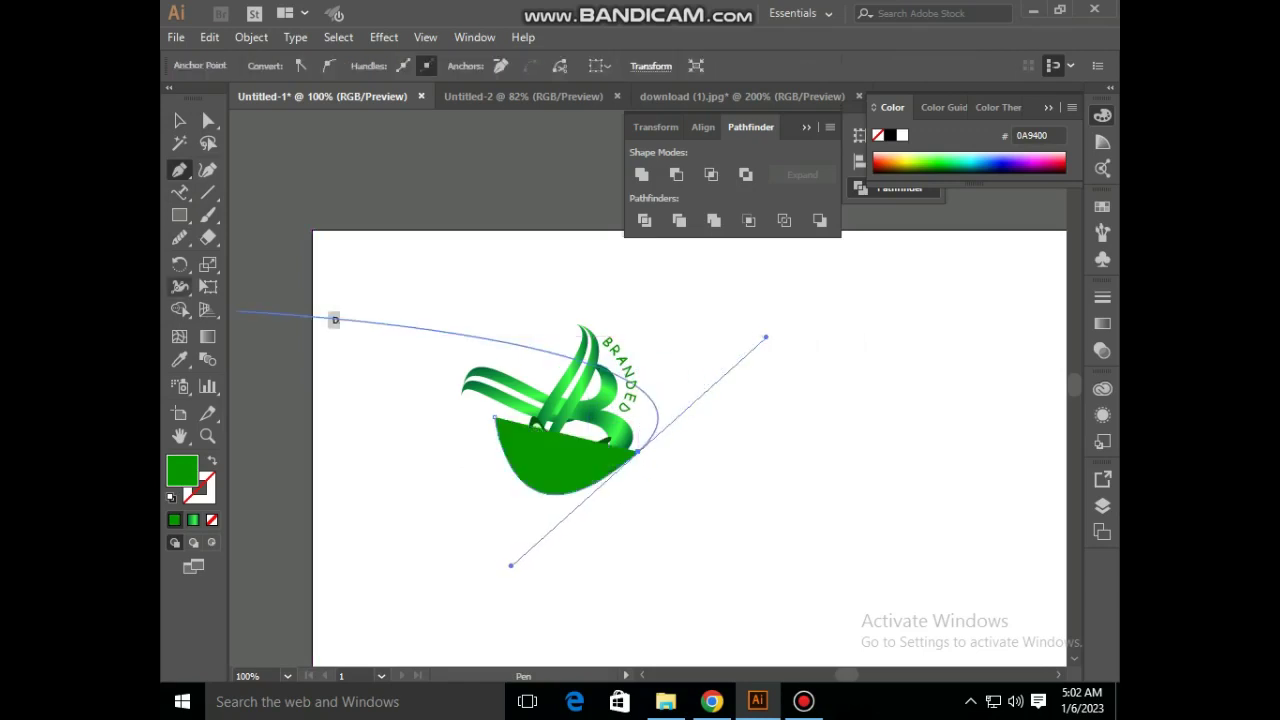
key("/")
Place the word NATURE on the arc with Type on a Path and slide it into position.
left_click(179, 192)
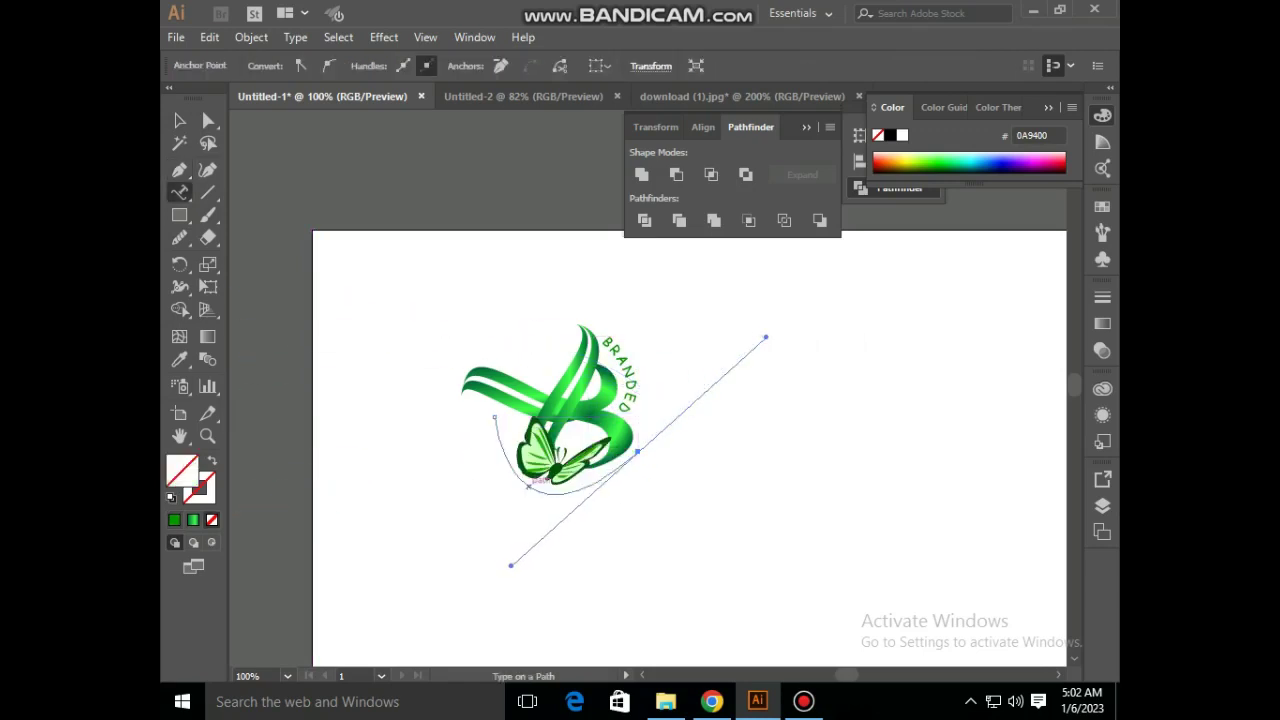
left_click(517, 458)
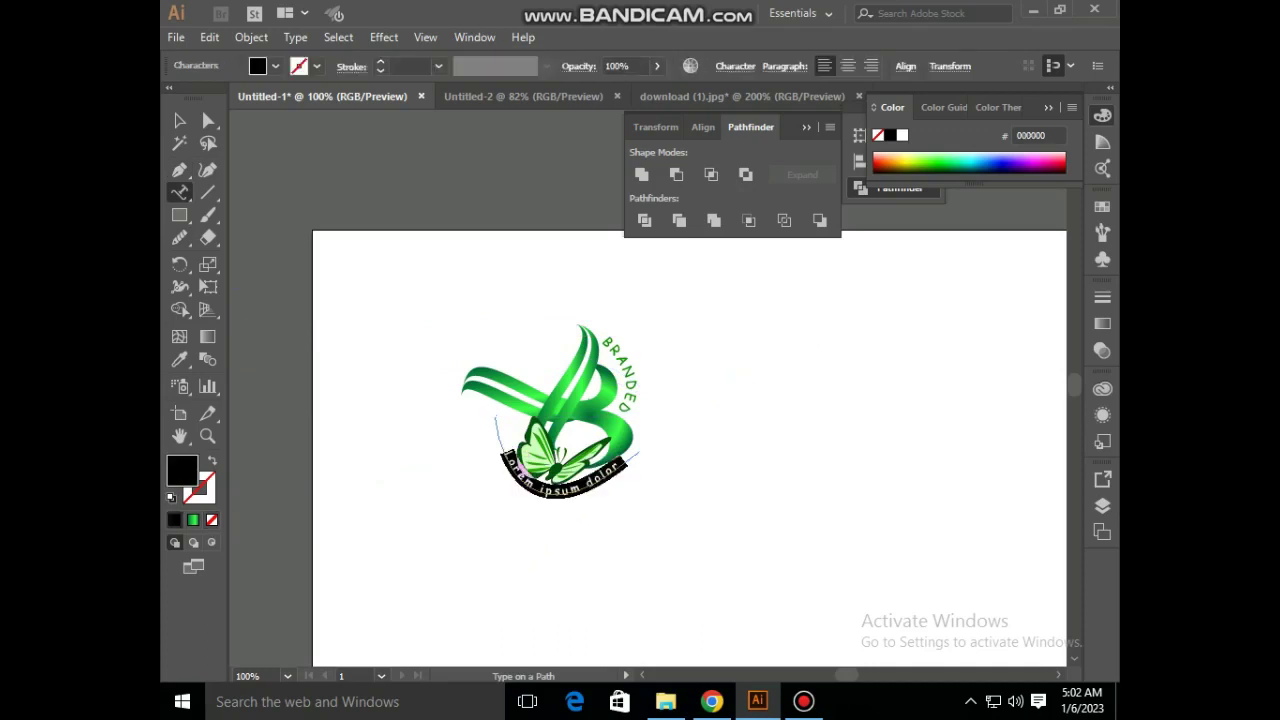
key("BackSpace")
type("N")
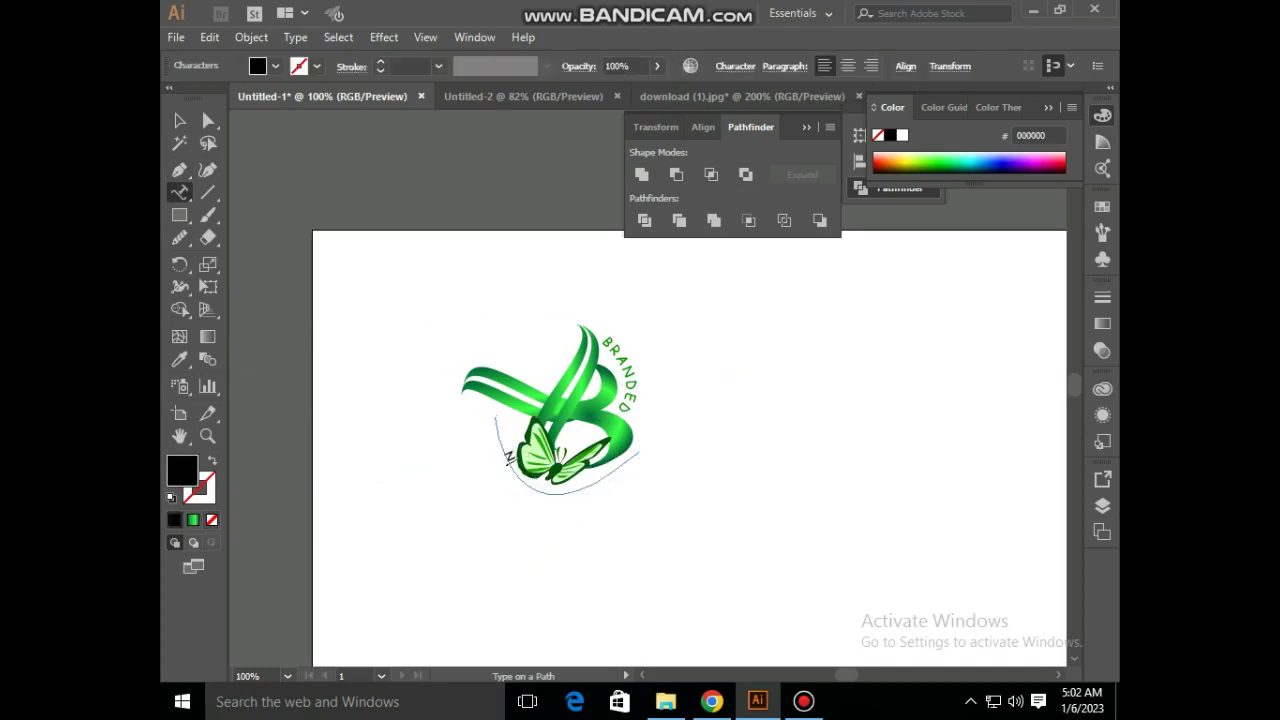
type("A")
type("TURE")
key("Escape")
key("ctrl+shift+a")
mouse_move(530, 484)
left_mouse_down()
mouse_move(569, 502)
mouse_move(650, 470)
left_mouse_up()
left_click_drag(568, 500, 569, 488)
Adjust the width of the arc carrying NATURE.
key("ctrl+shift+a")
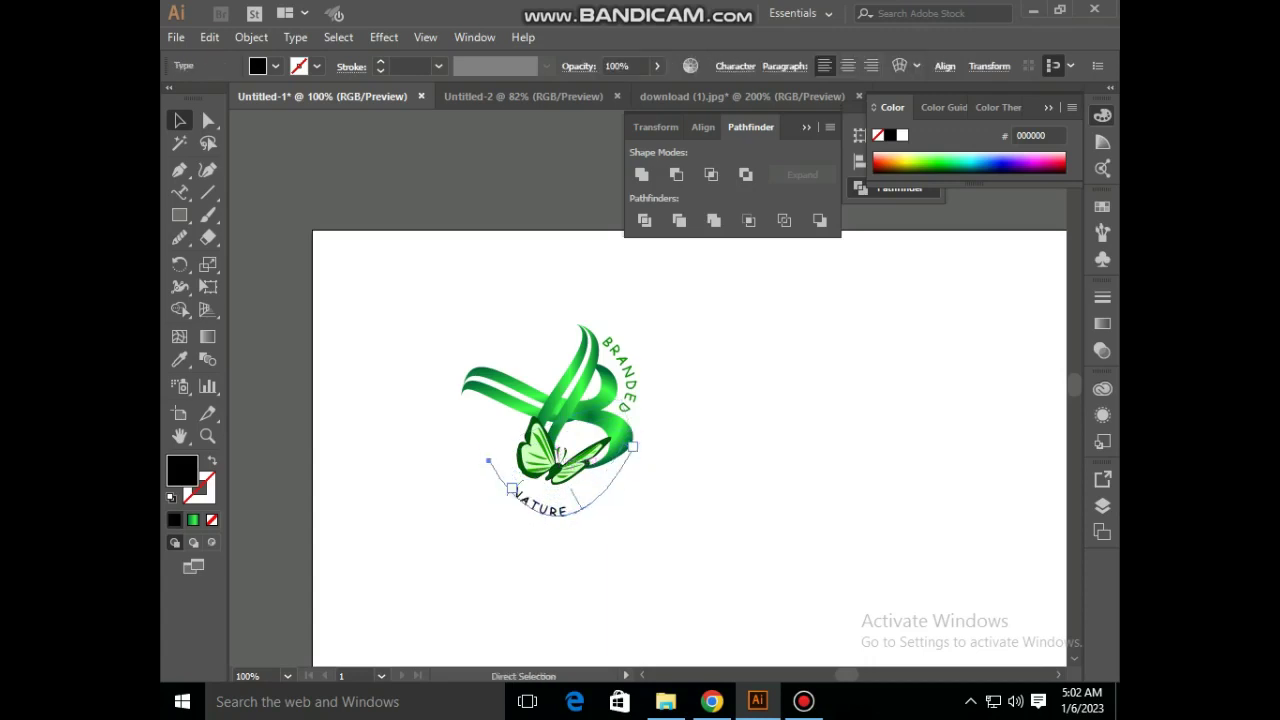
left_click(531, 497)
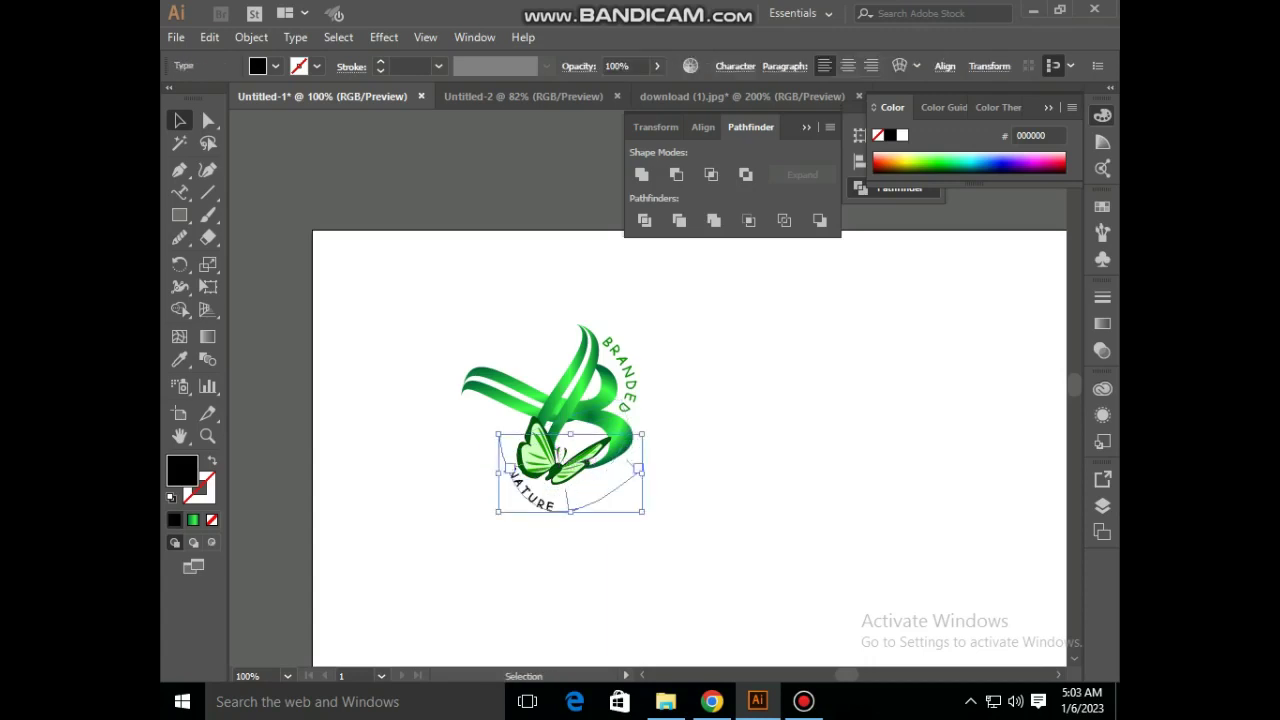
left_click_drag(641, 434, 690, 404)
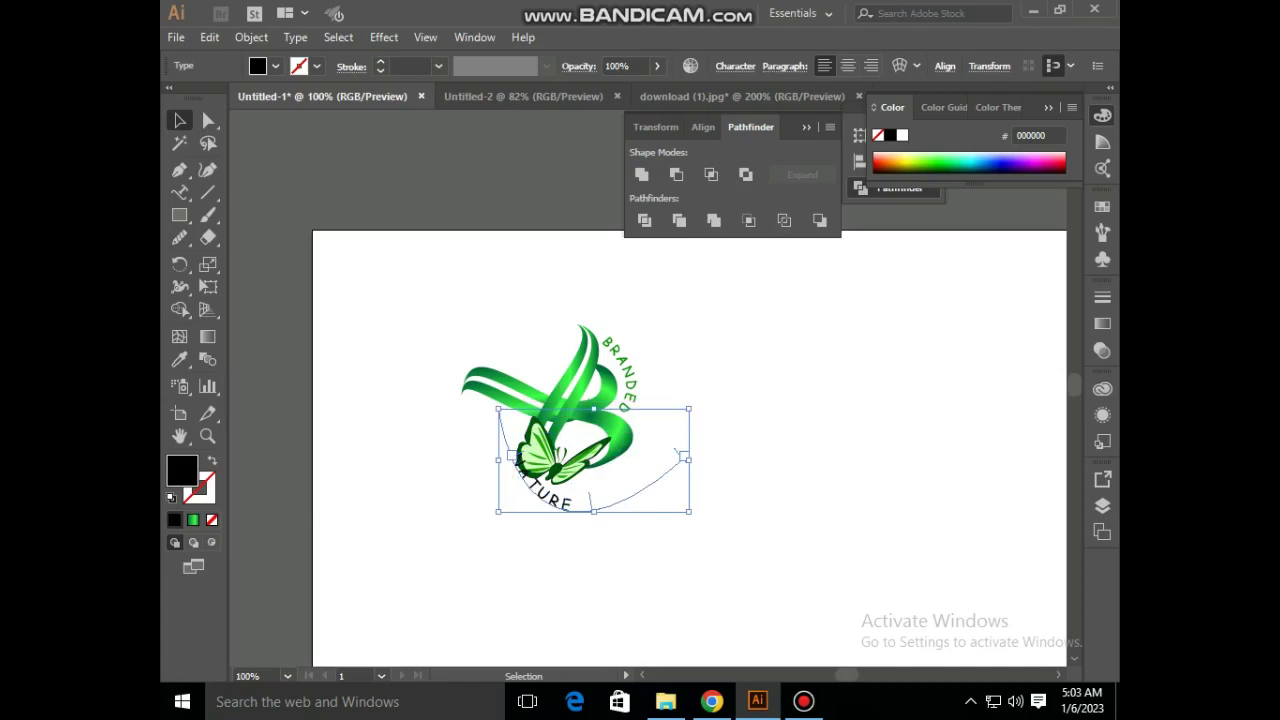
key("ctrl+shift+a")
left_click(682, 456)
left_click_drag(688, 460, 680, 463)
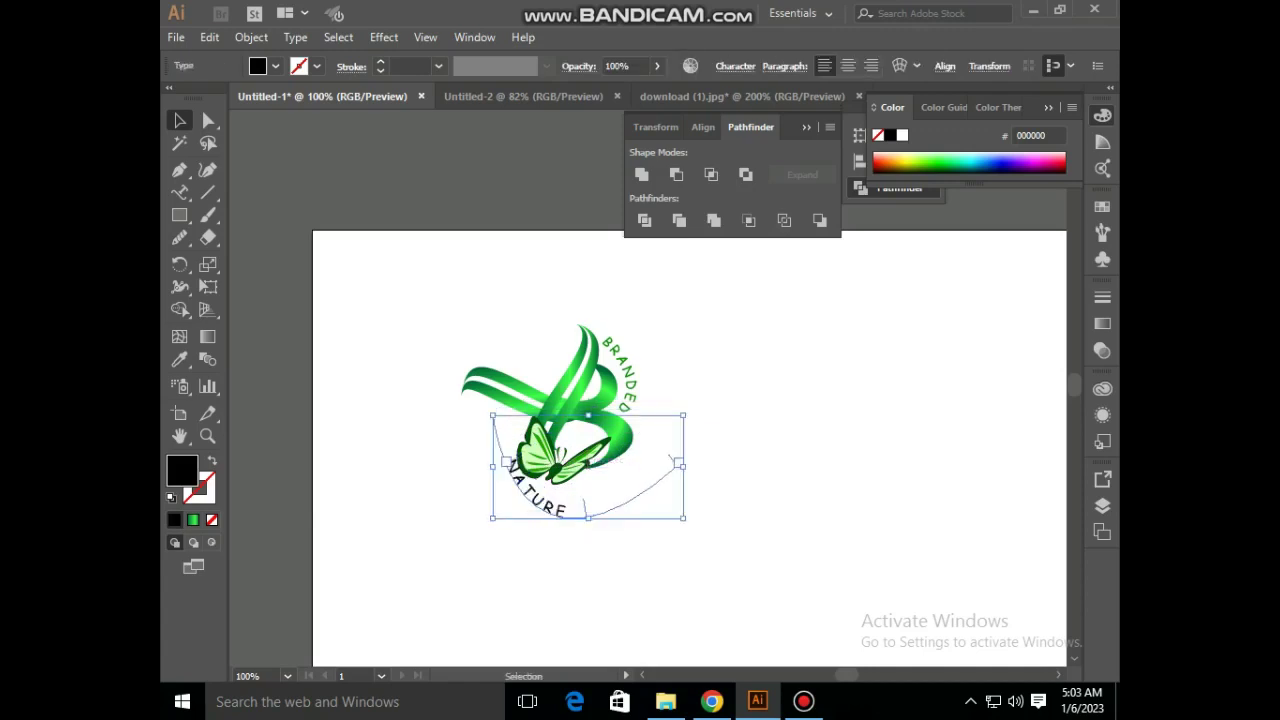
Rotate NATURE about 20° counterclockwise and move it up under the logo.
left_click(735, 66)
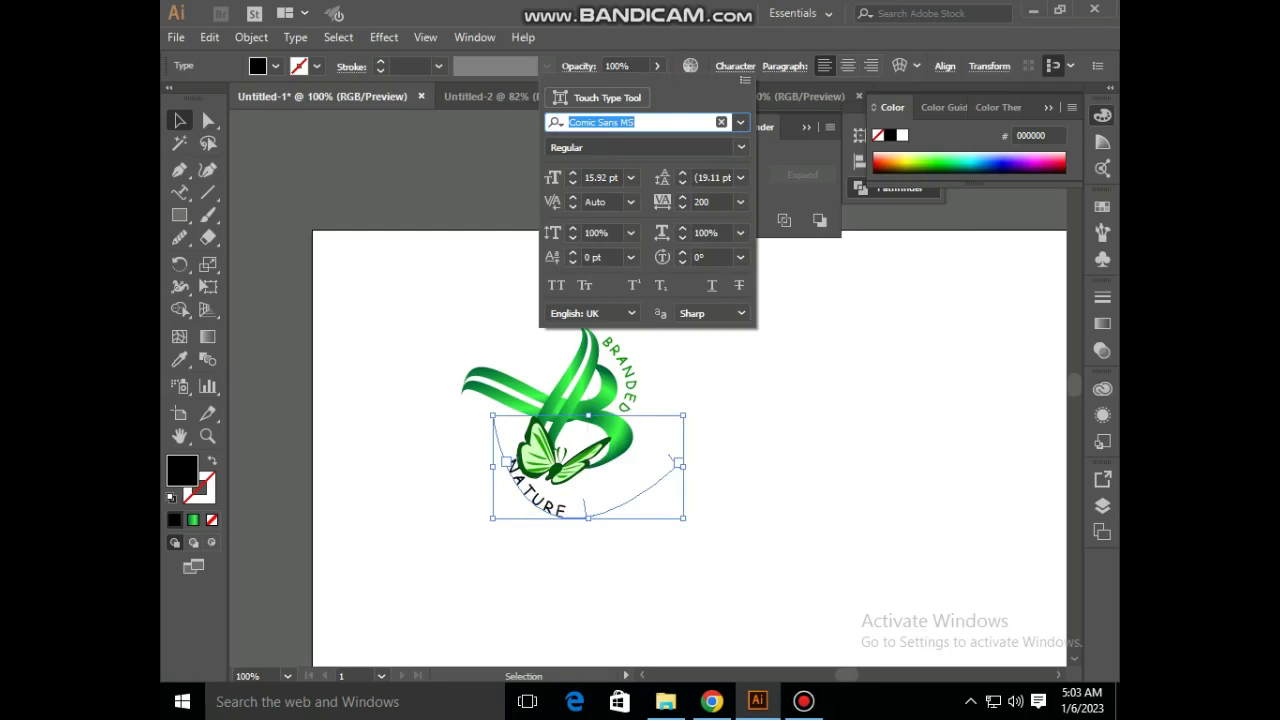
key("Escape")
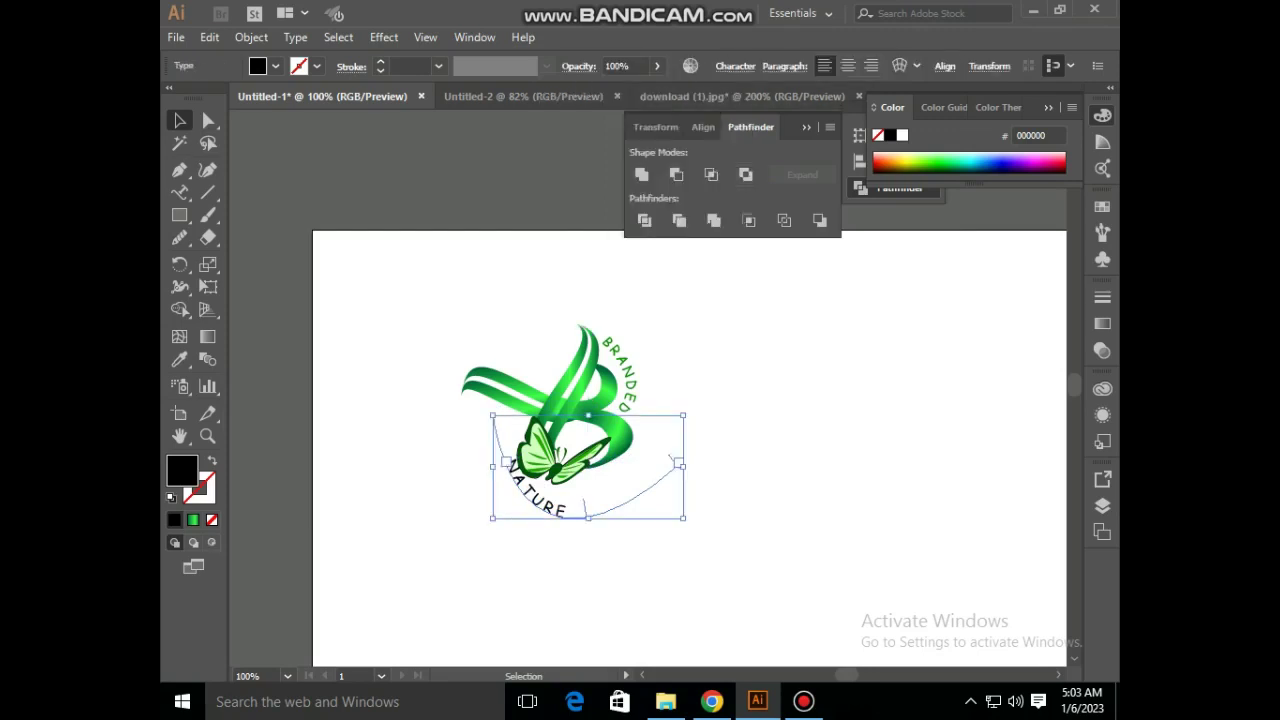
left_click(735, 66)
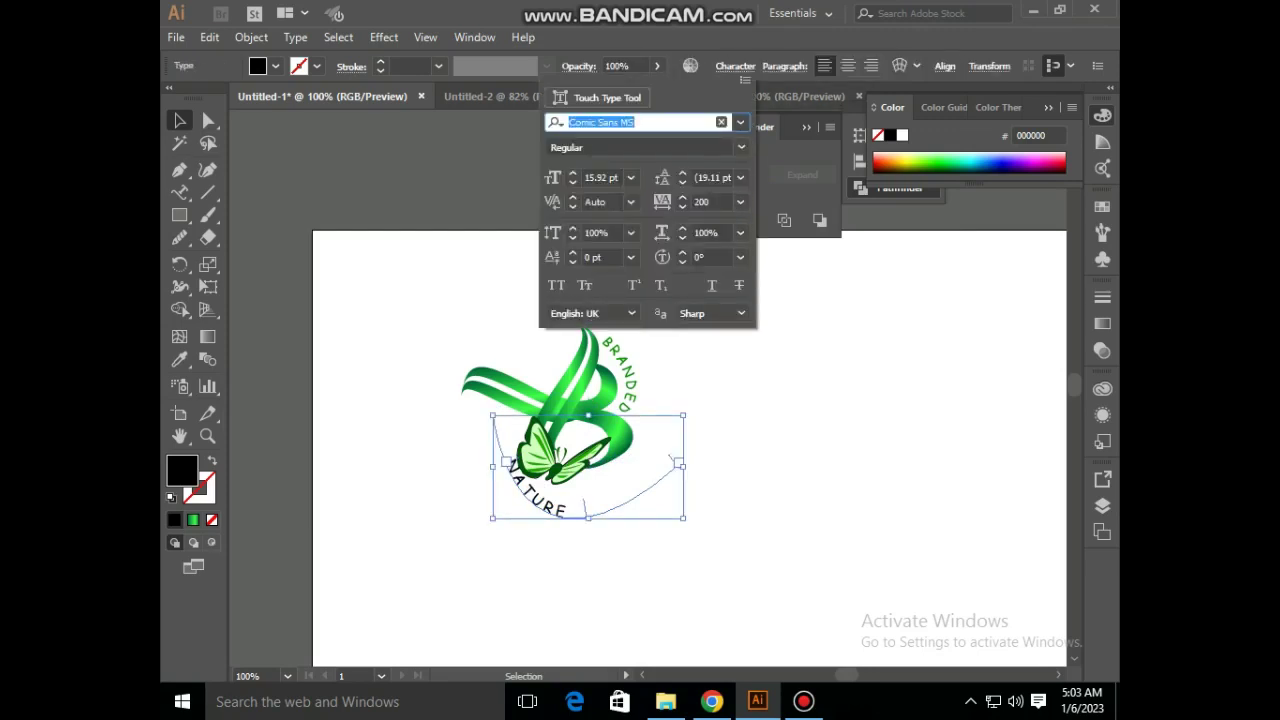
key("Escape")
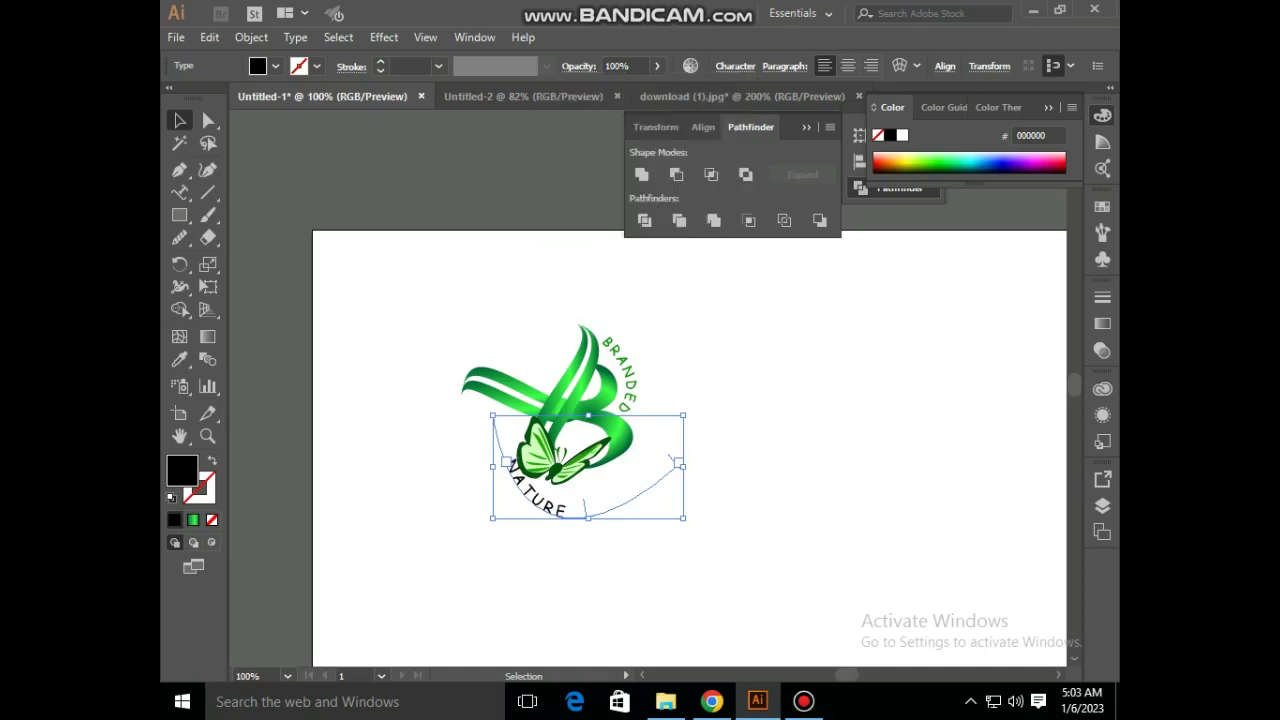
left_click_drag(690, 440, 705, 396)
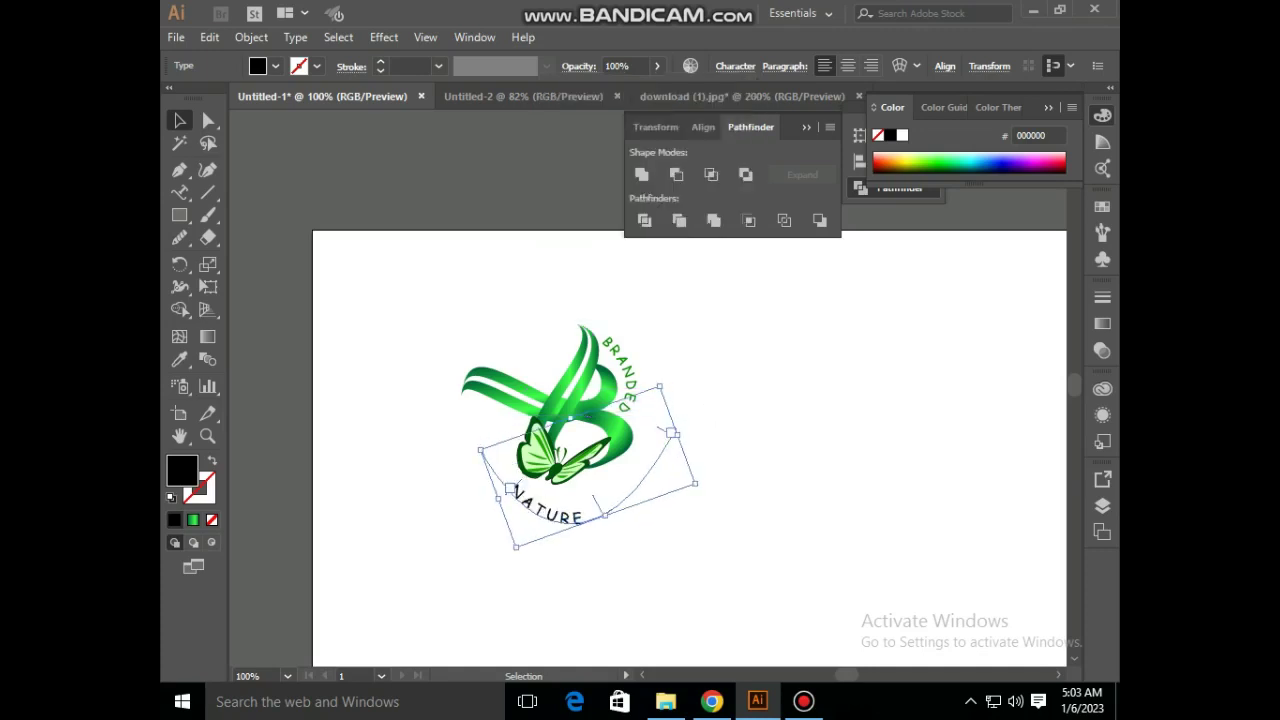
left_click_drag(593, 500, 578, 477)
Select all the letters of NATURE on its path for editing.
key("ctrl+shift+a")
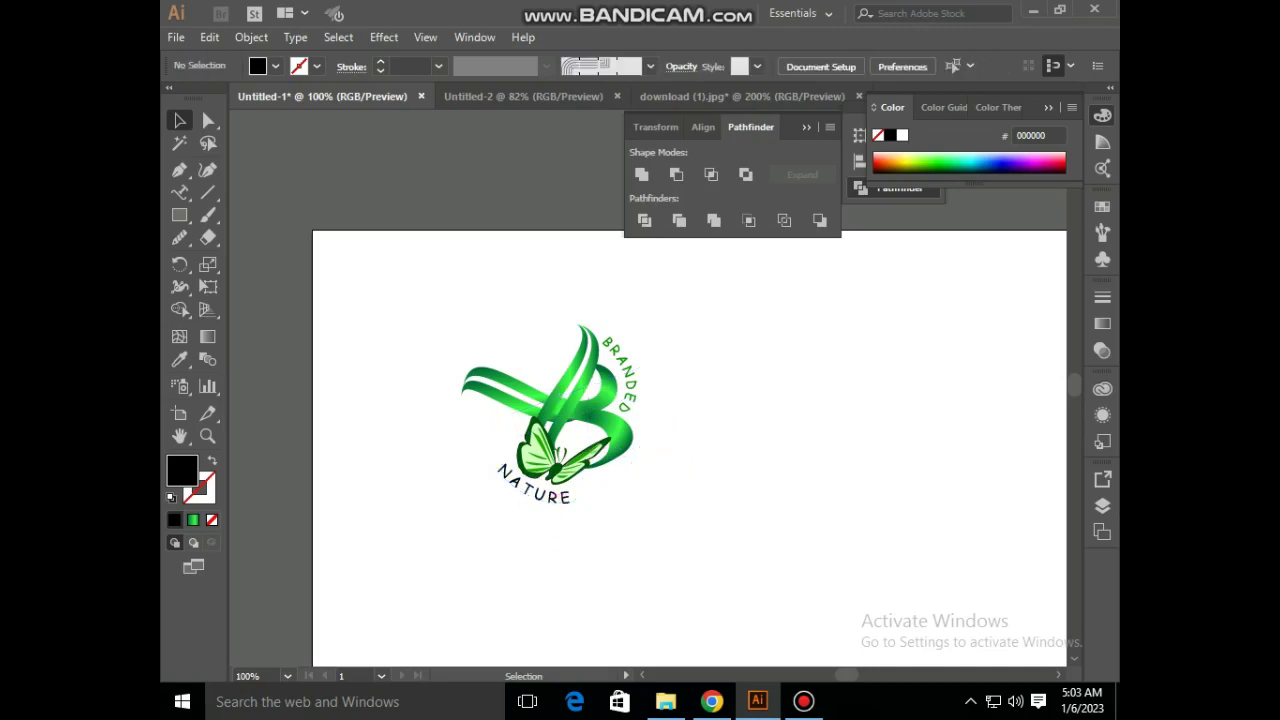
left_click(534, 488)
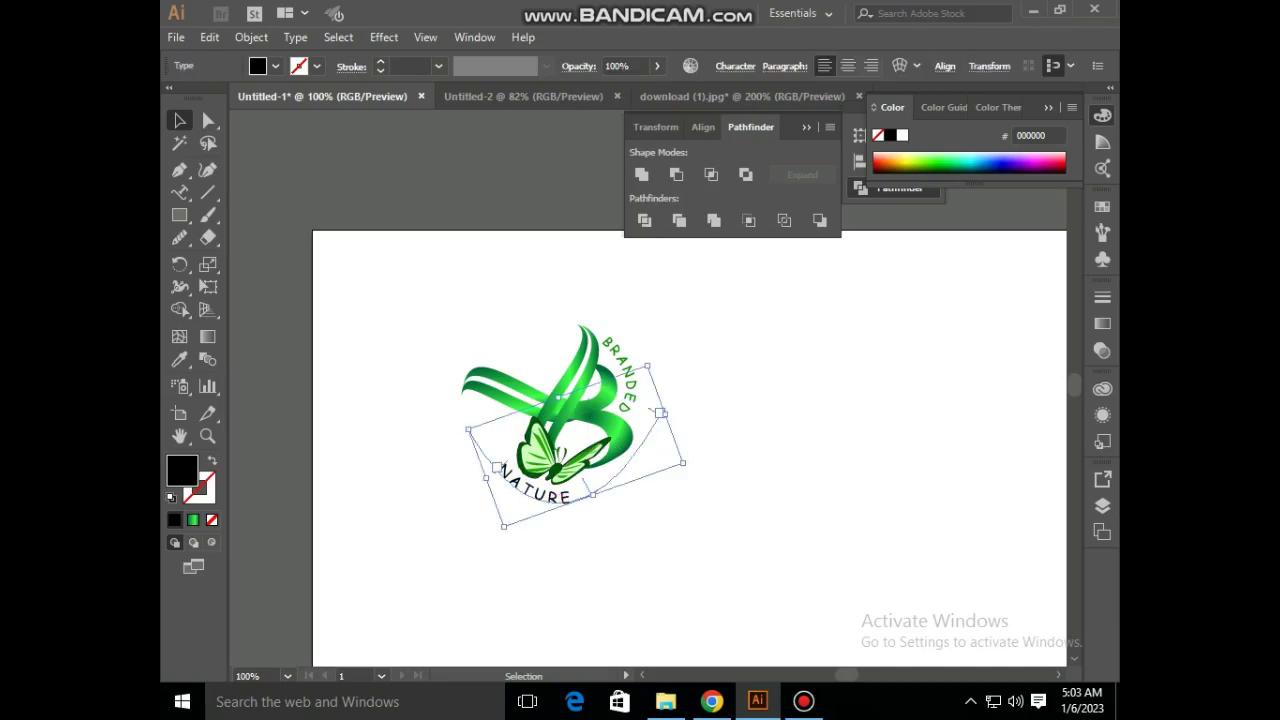
double_click(500, 470)
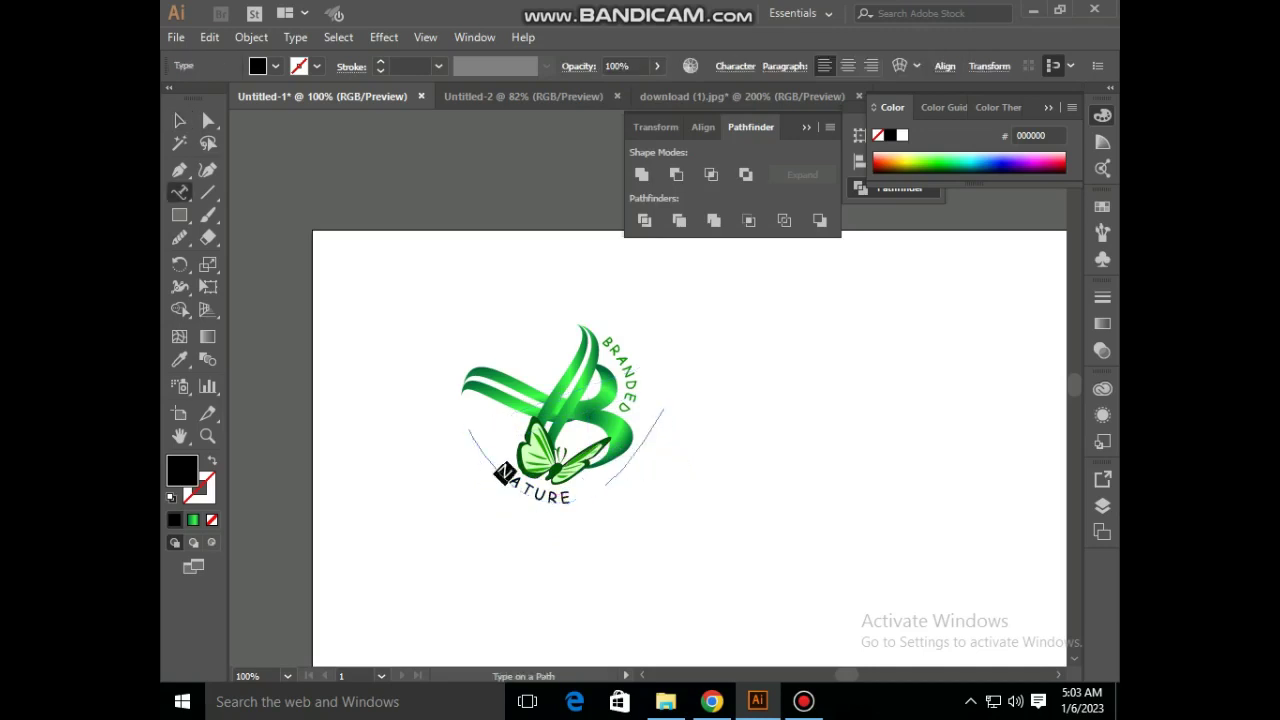
left_click_drag(494, 466, 576, 504)
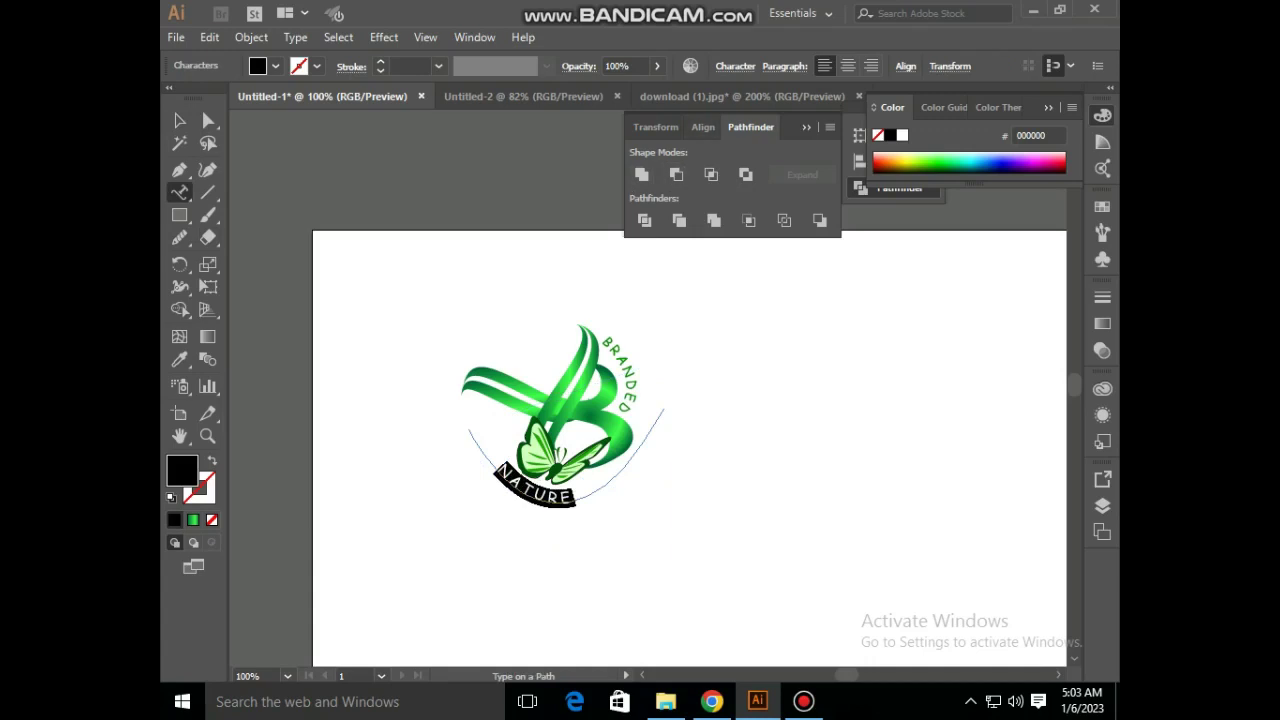
Set NATURE's font size to 21 pt in the Character panel.
left_click(735, 66)
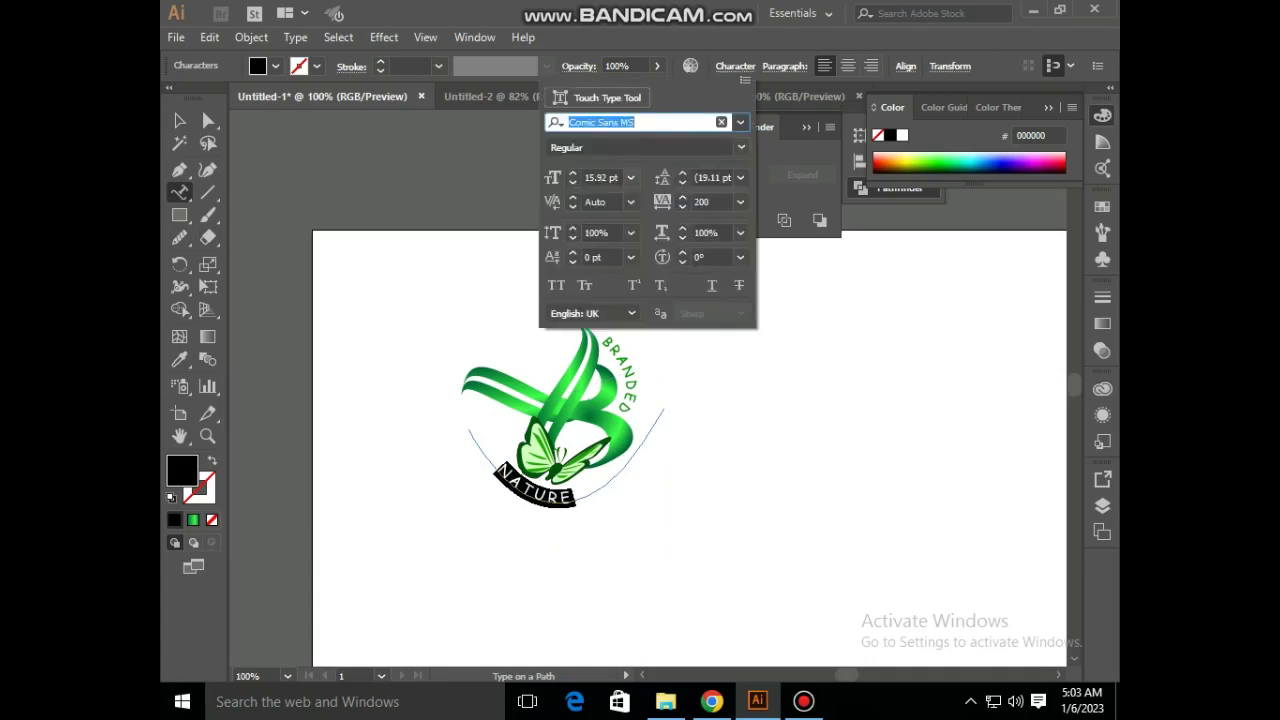
left_click(630, 177)
left_click(655, 300)
left_click(630, 177)
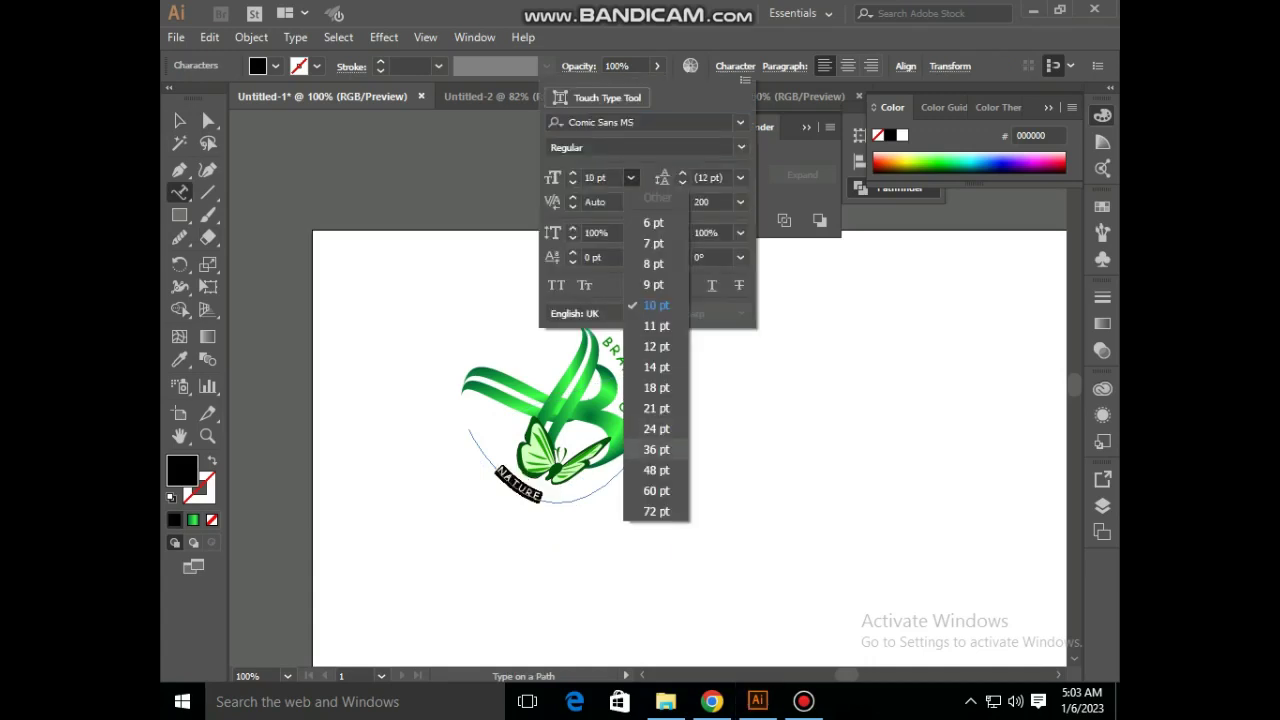
left_click(655, 470)
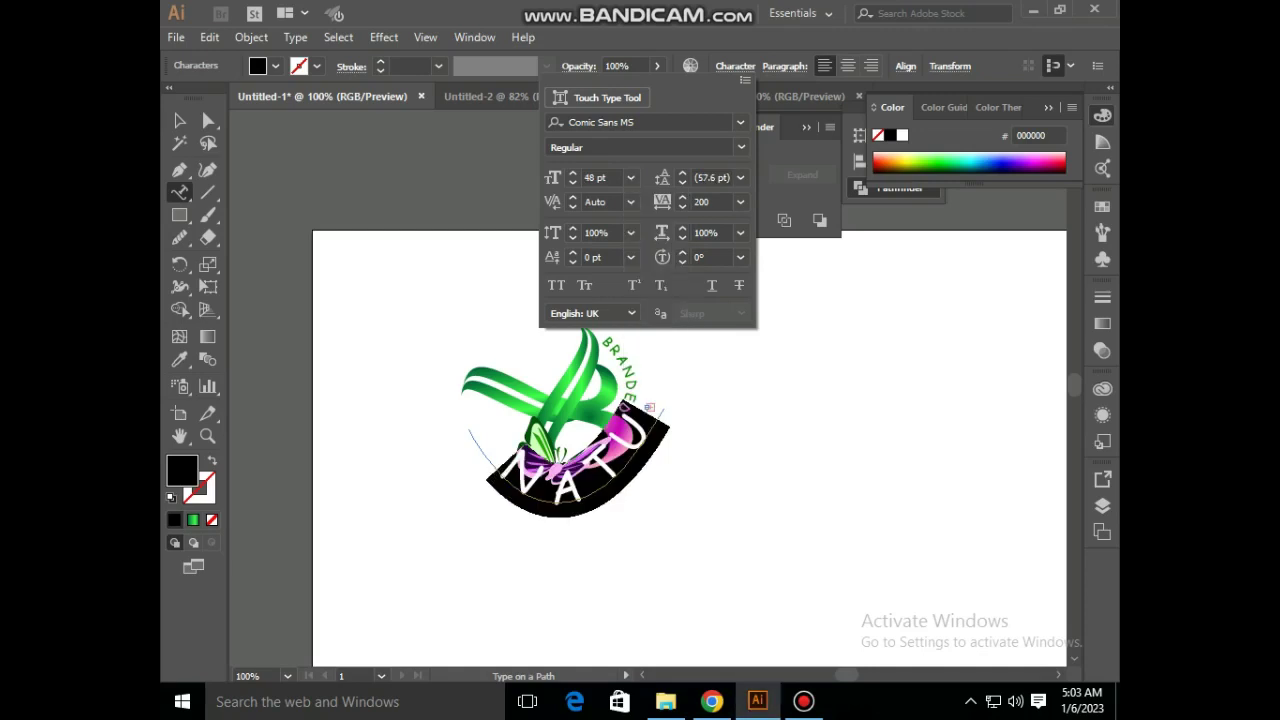
left_click(630, 177)
left_click(655, 428)
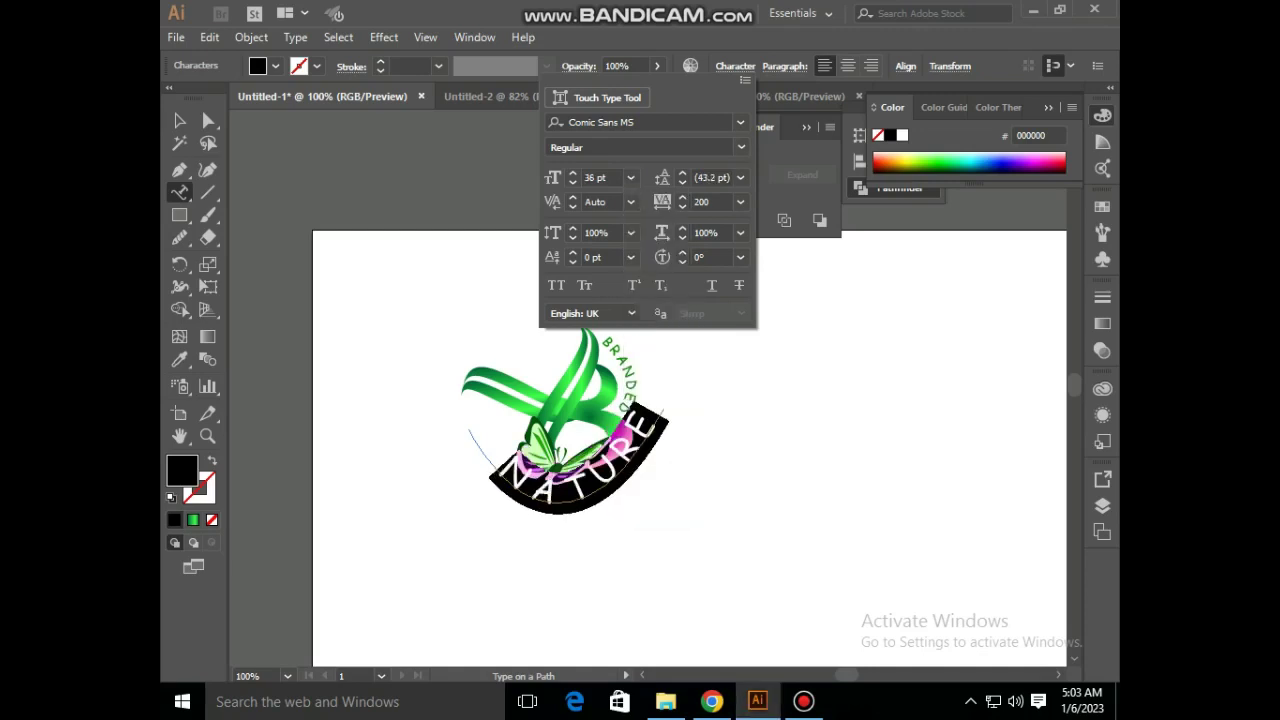
left_click(630, 177)
left_click(655, 405)
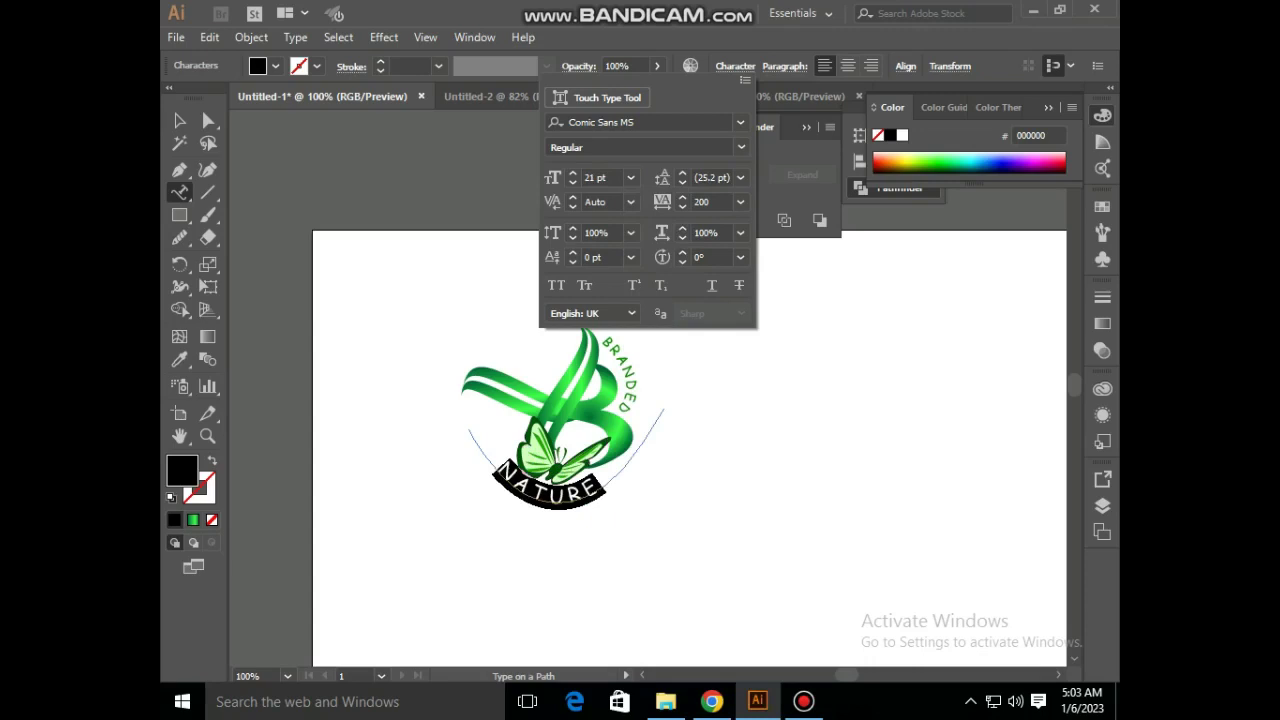
key("Escape")
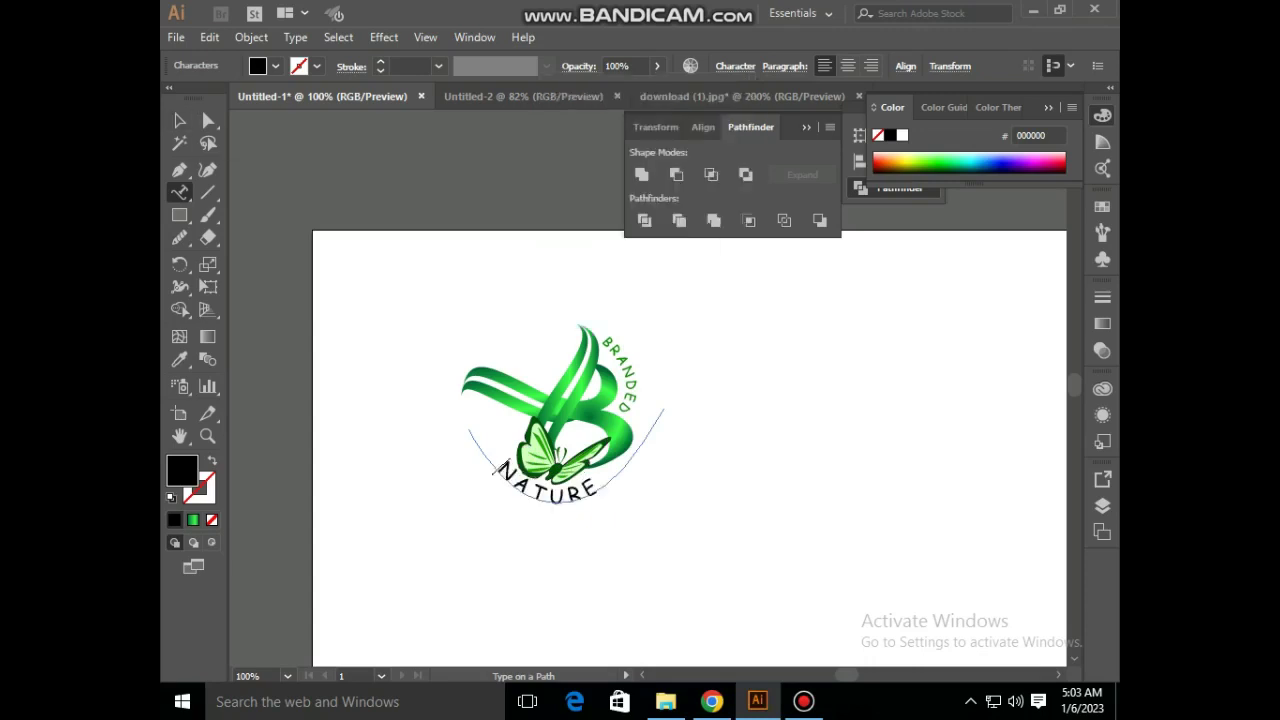
Nudge the NATURE text slightly downward and reselect it.
key("Escape")
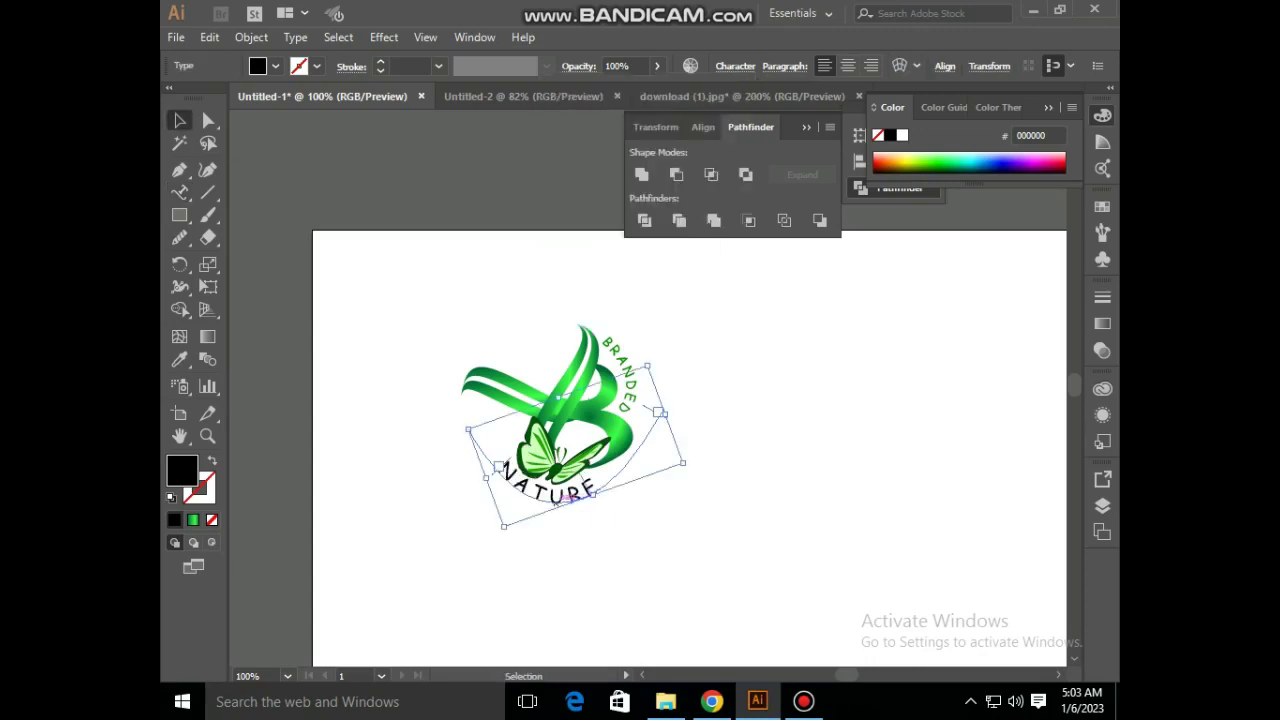
left_click_drag(576, 497, 578, 507)
key("ctrl+shift+a")
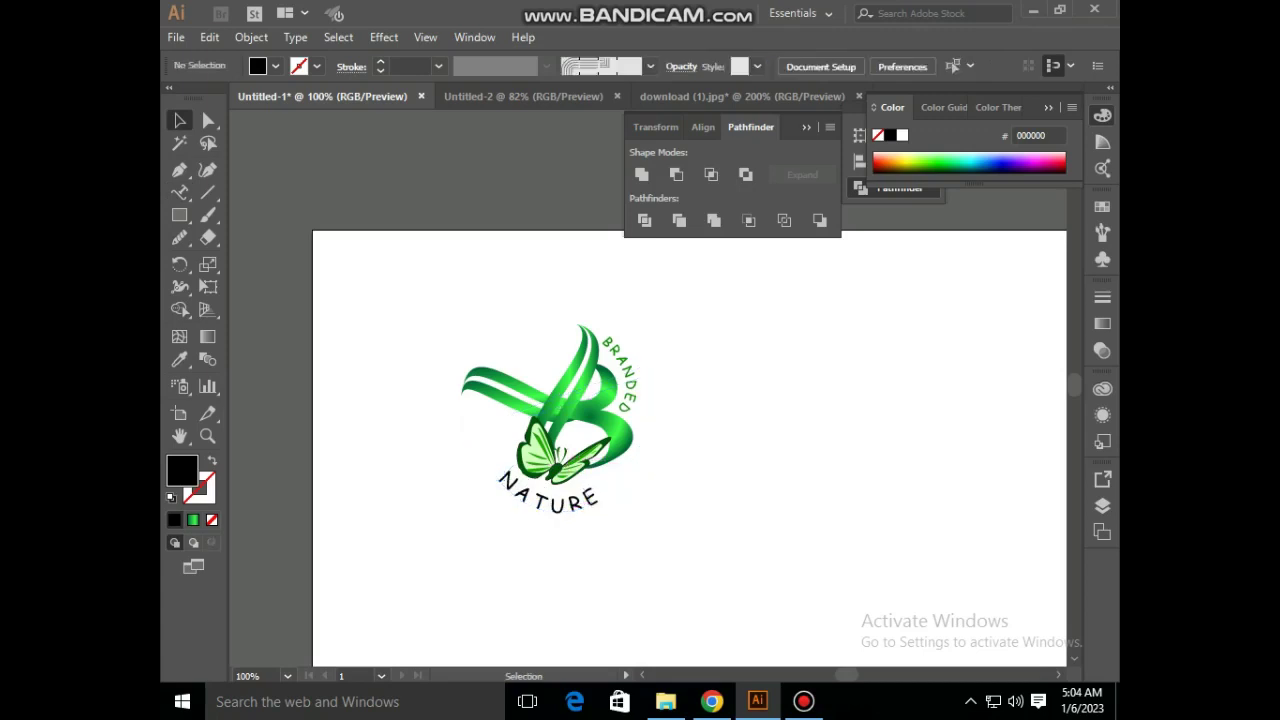
left_click(595, 492)
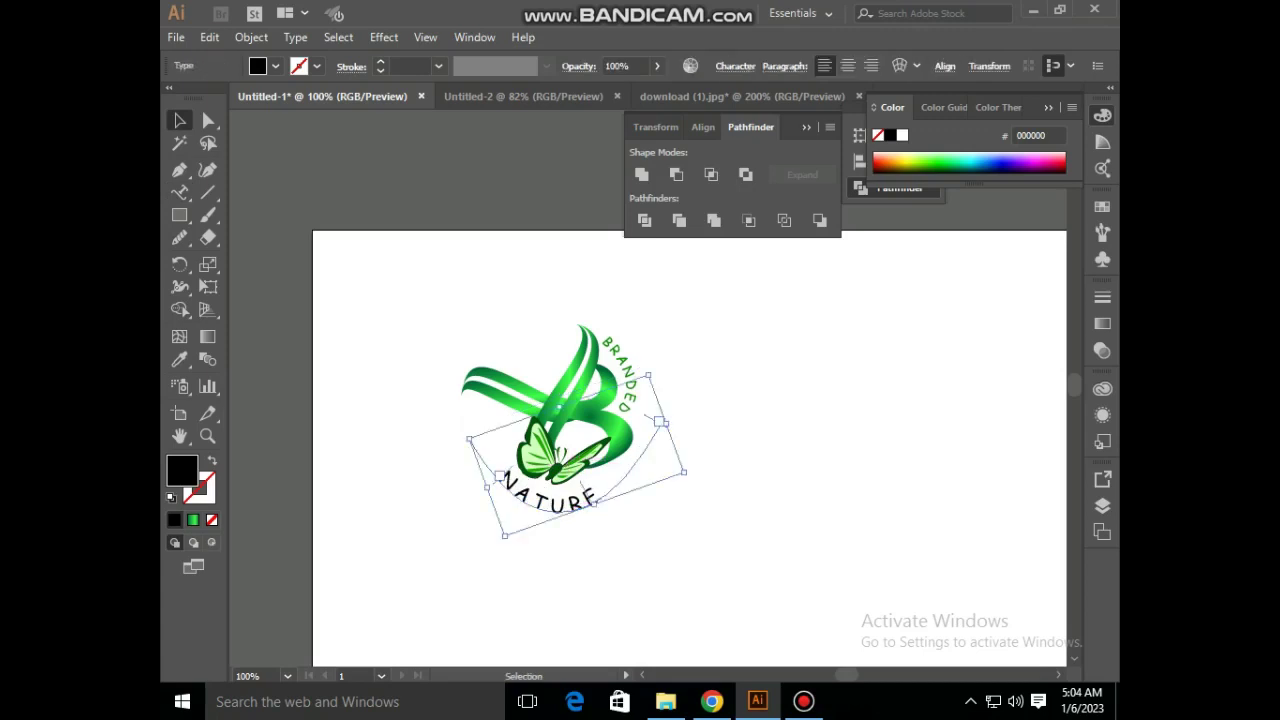
Fill NATURE with green 24AA00, then change it to dark green 007F2F.
type("24AA00")
key("Return")
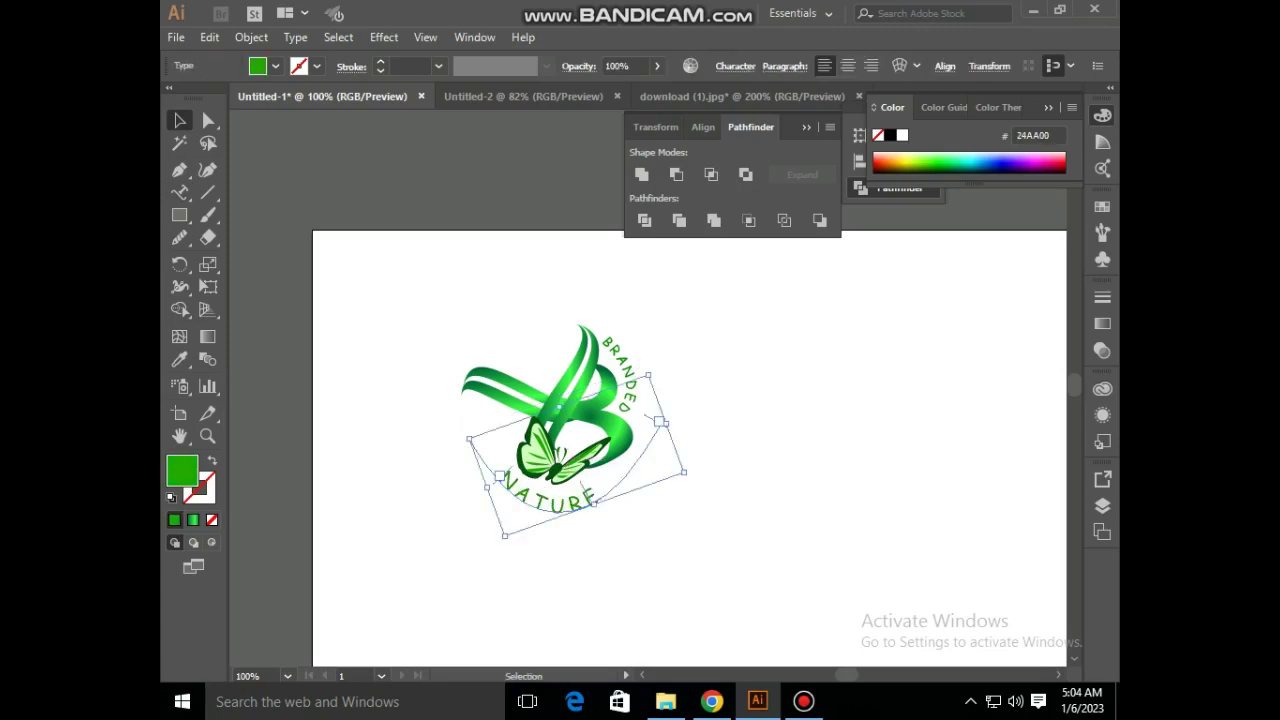
type("007F2F")
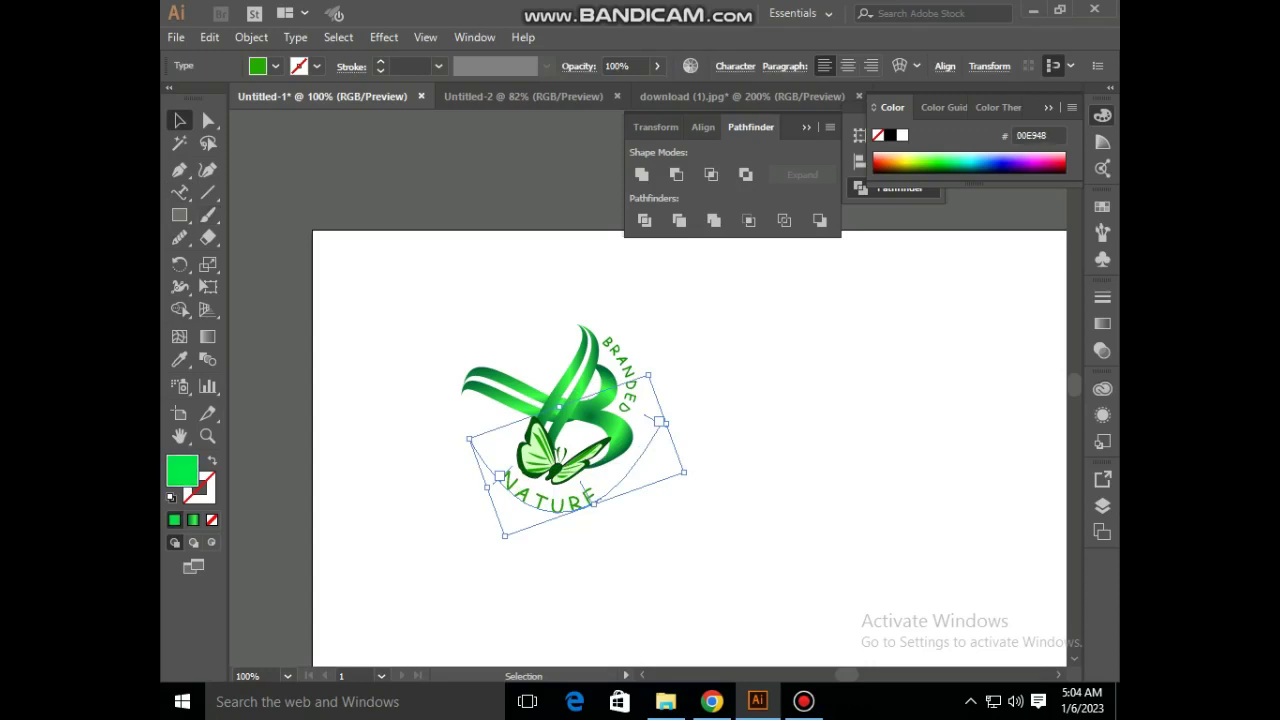
key("Return")
key("ctrl+shift+a")
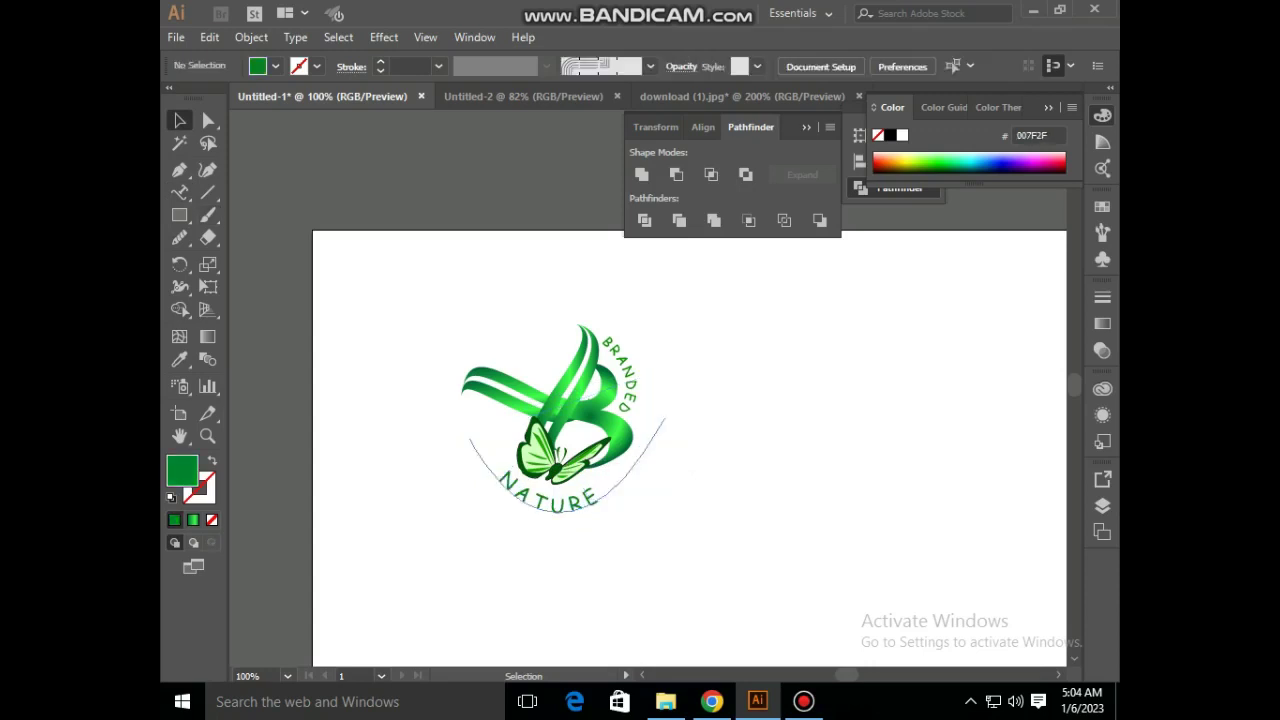
key("ctrl+z")
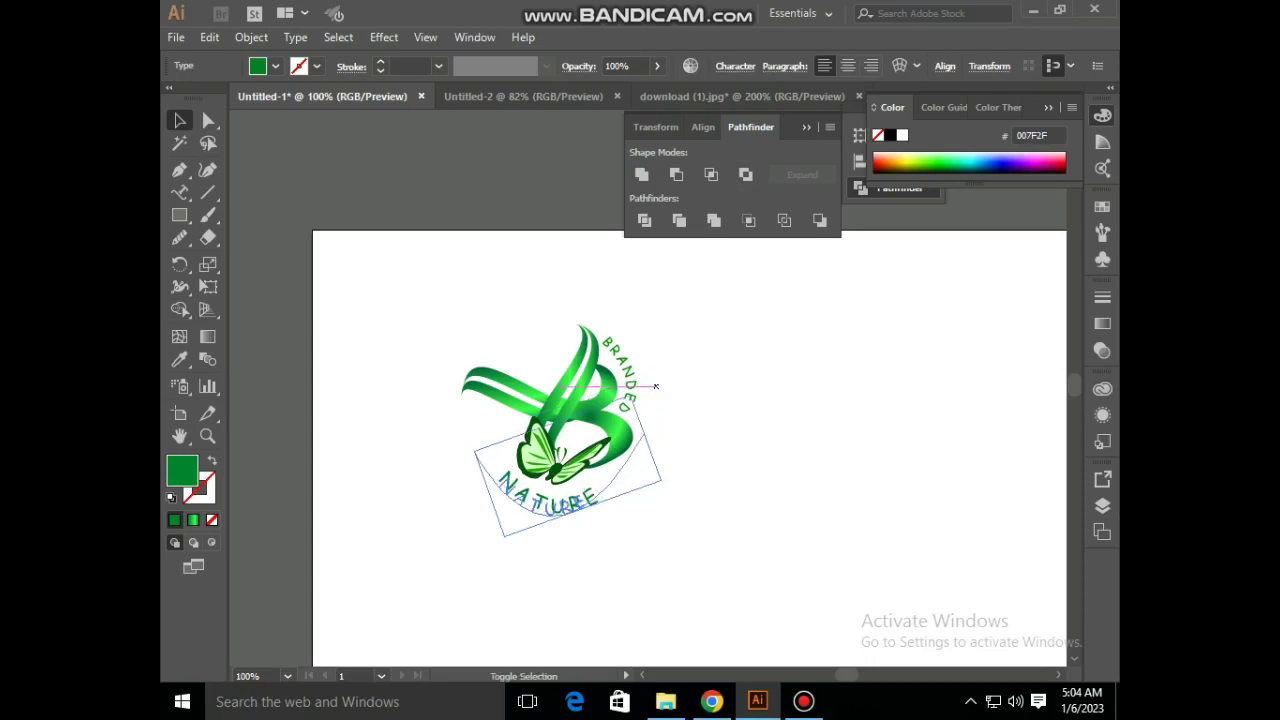
Rotate NATURE so it sits centred along the arc under the logo.
mouse_move(684, 472)
left_mouse_down()
mouse_move(657, 482)
mouse_move(686, 423)
left_mouse_up()
left_click(760, 560)
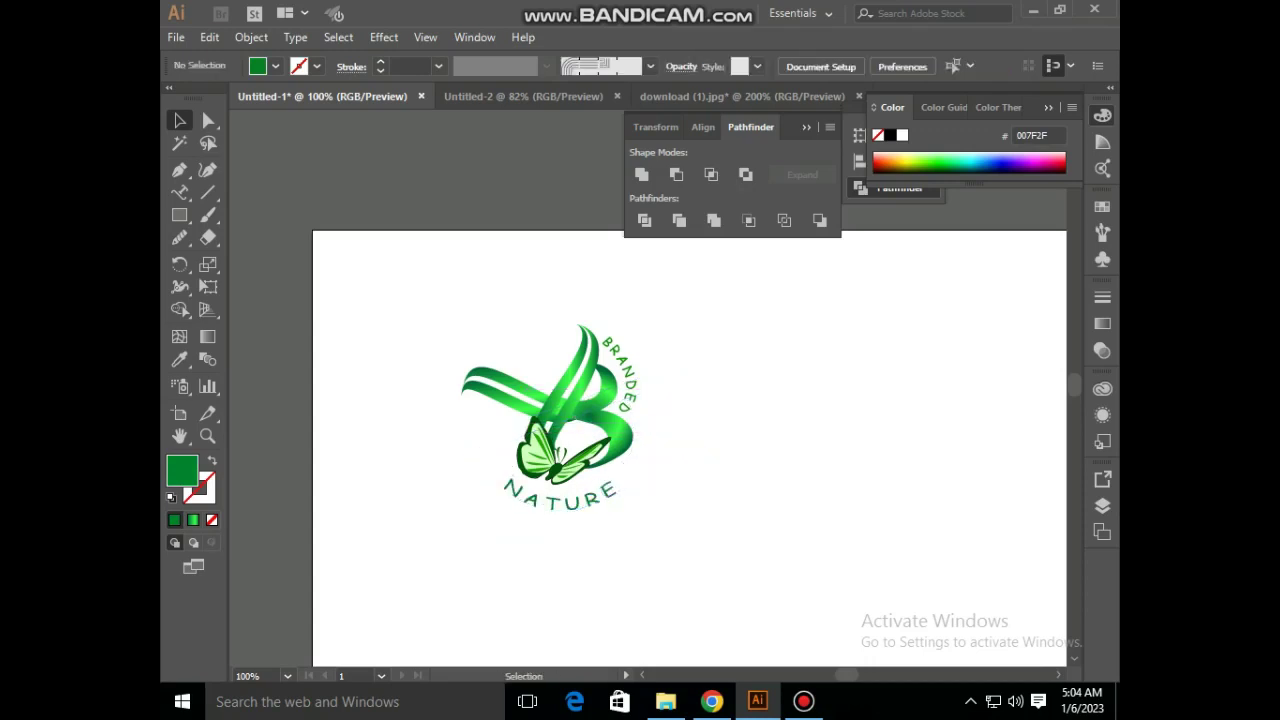
left_click(287, 676)
Zoom to 66.67%, collapse the Pathfinder panel, and stop the Bandicam recording.
left_click(320, 446)
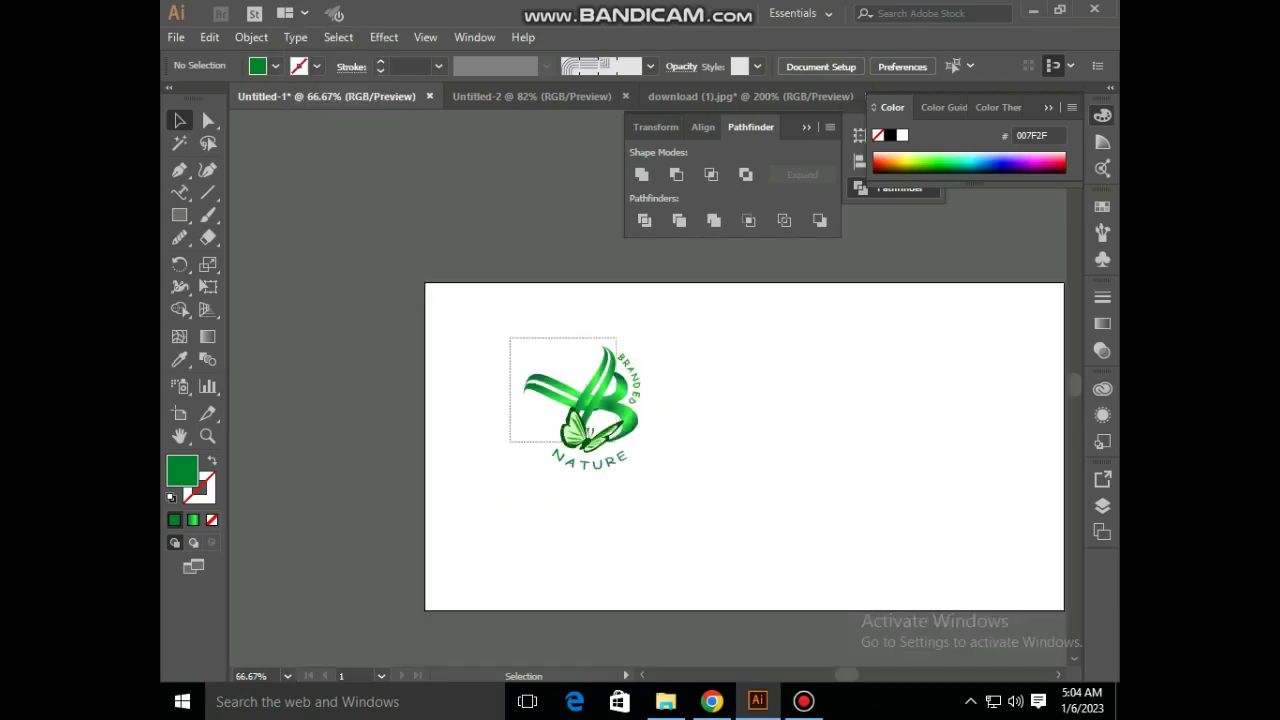
left_click_drag(508, 336, 706, 514)
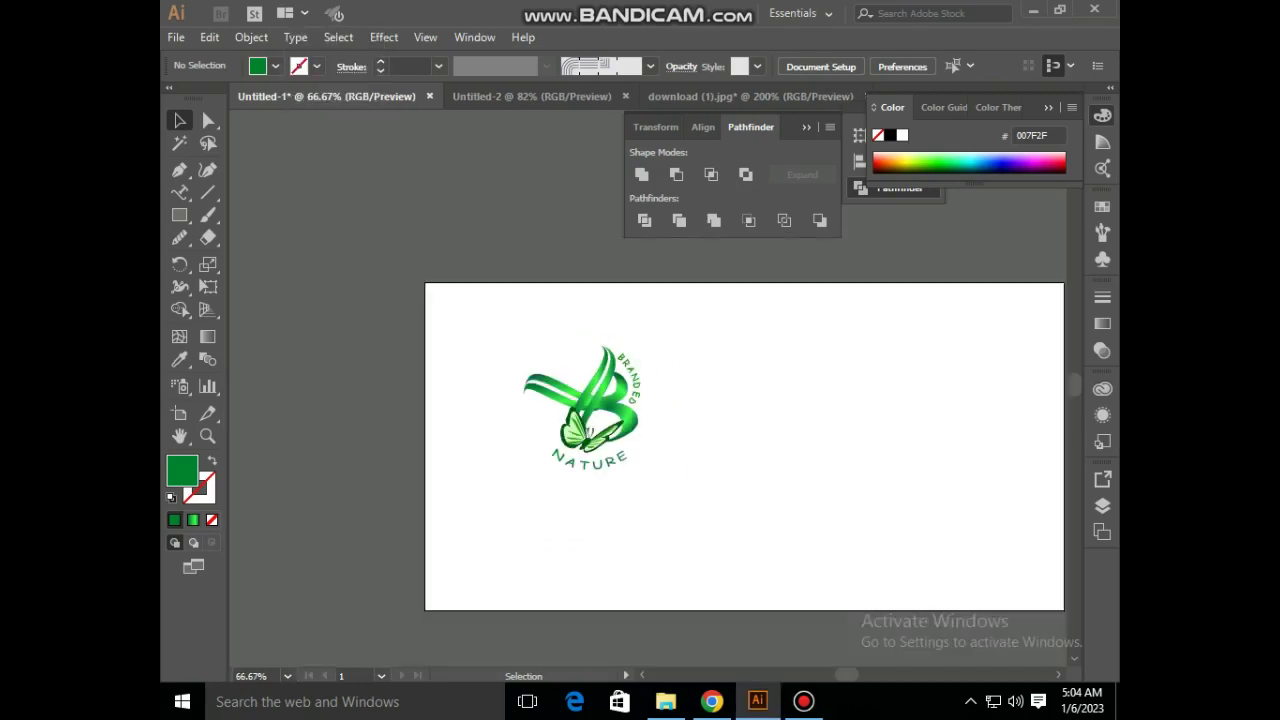
scroll(660, 446, "right", 3)
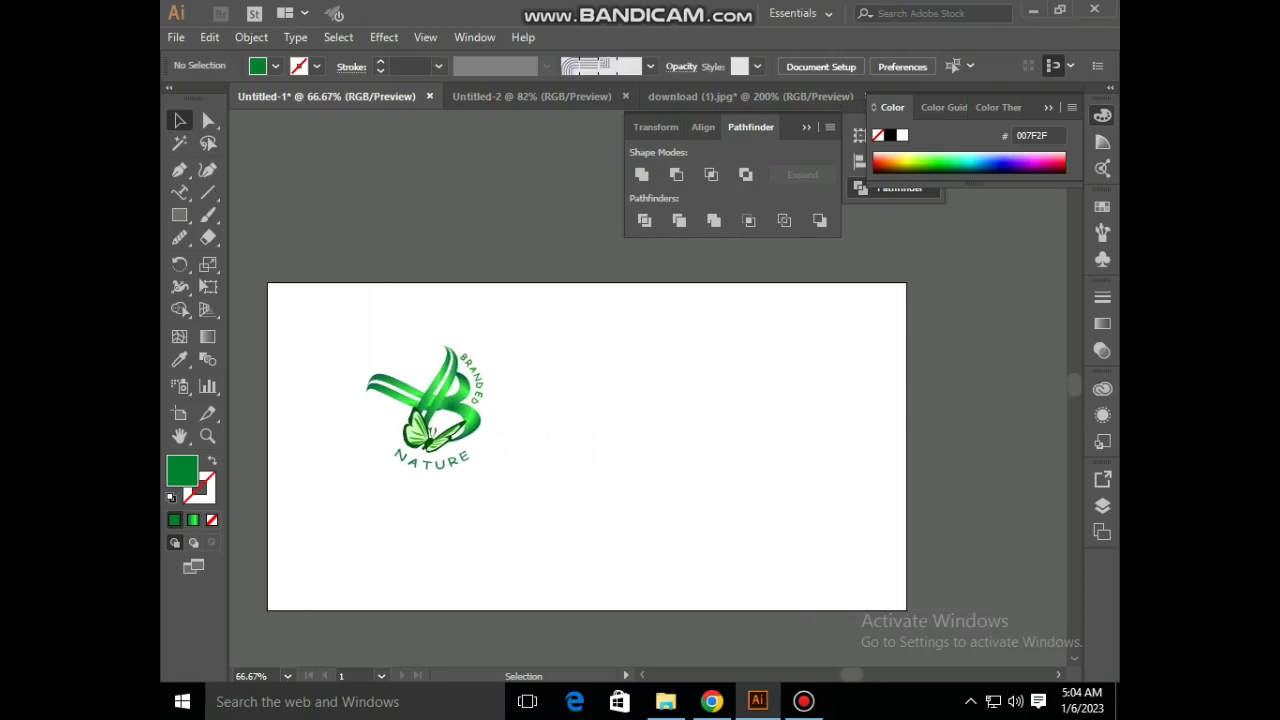
left_click_drag(314, 328, 520, 470)
left_click(520, 470)
left_click(806, 127)
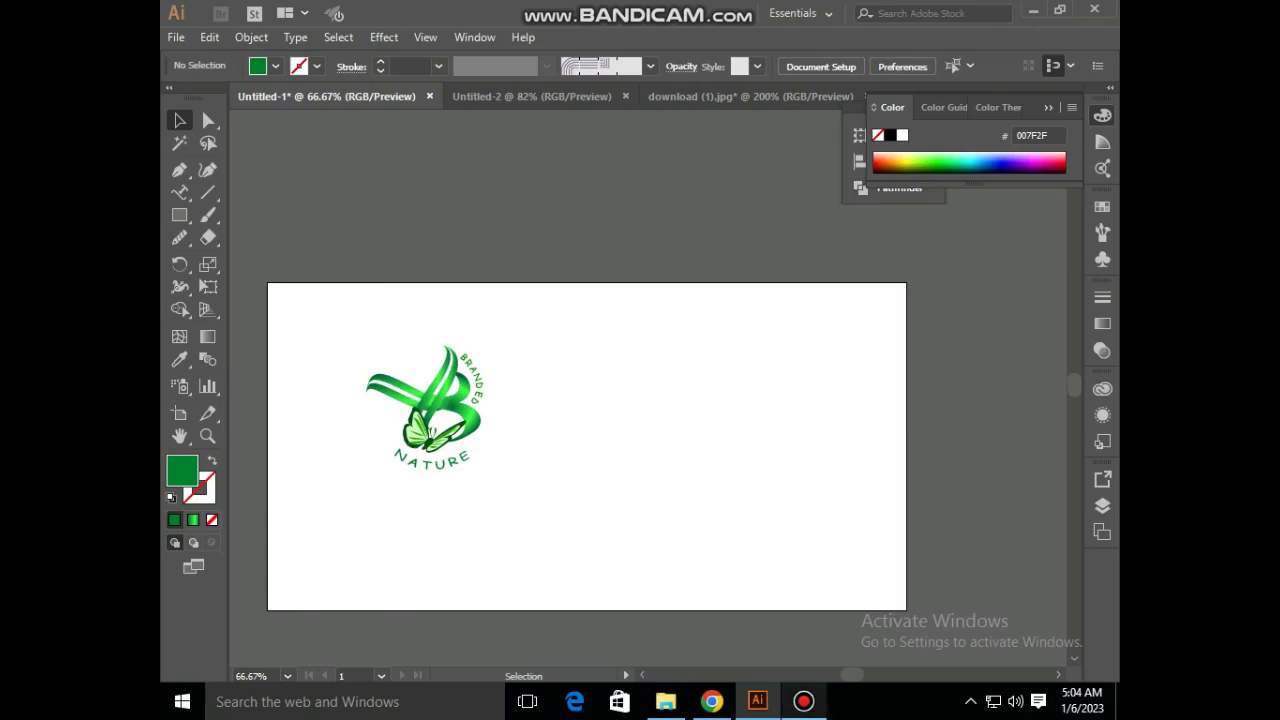
left_click(803, 701)
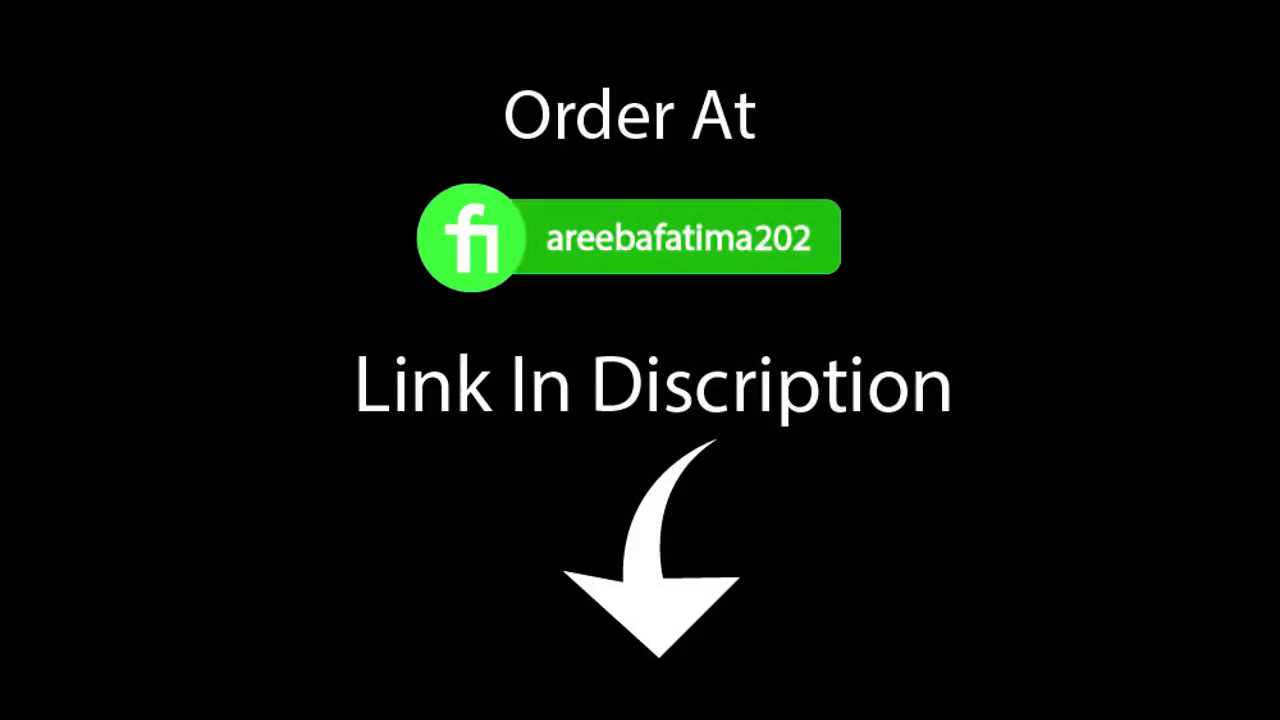